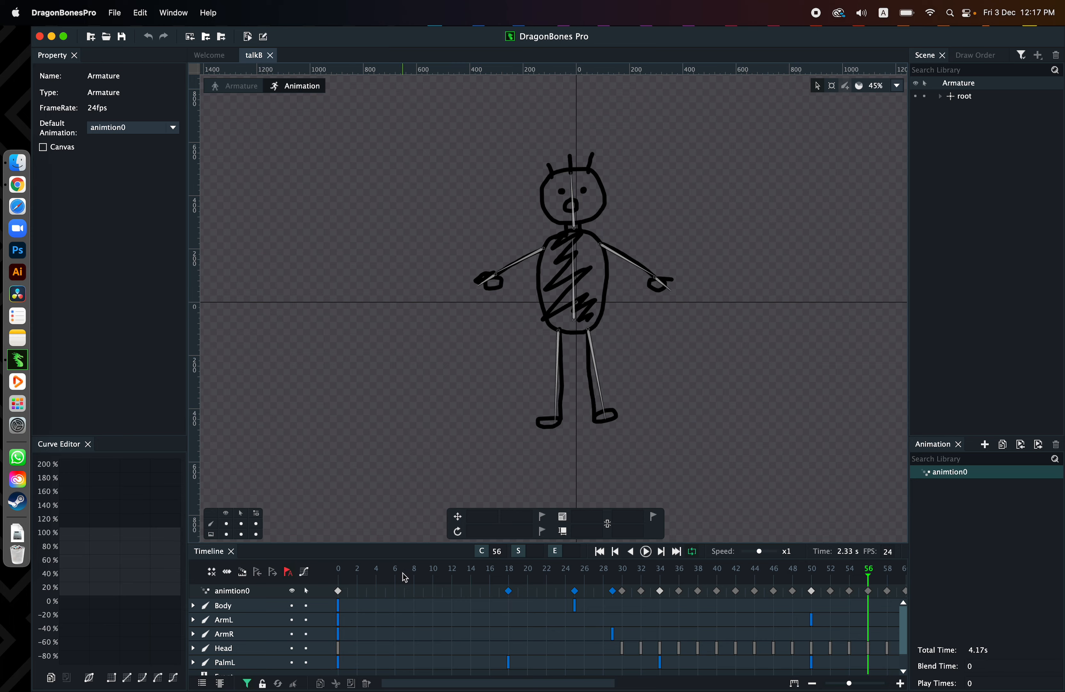
Scrub through and play back the armature's animation on the timeline, and stop at frame 30
{"action": "left_click", "coordinate": [378, 579]}
{"action": "left_click_drag", "start_coordinate": [380, 580], "coordinate": [439, 578]}
{"action": "left_click", "coordinate": [645, 552]}
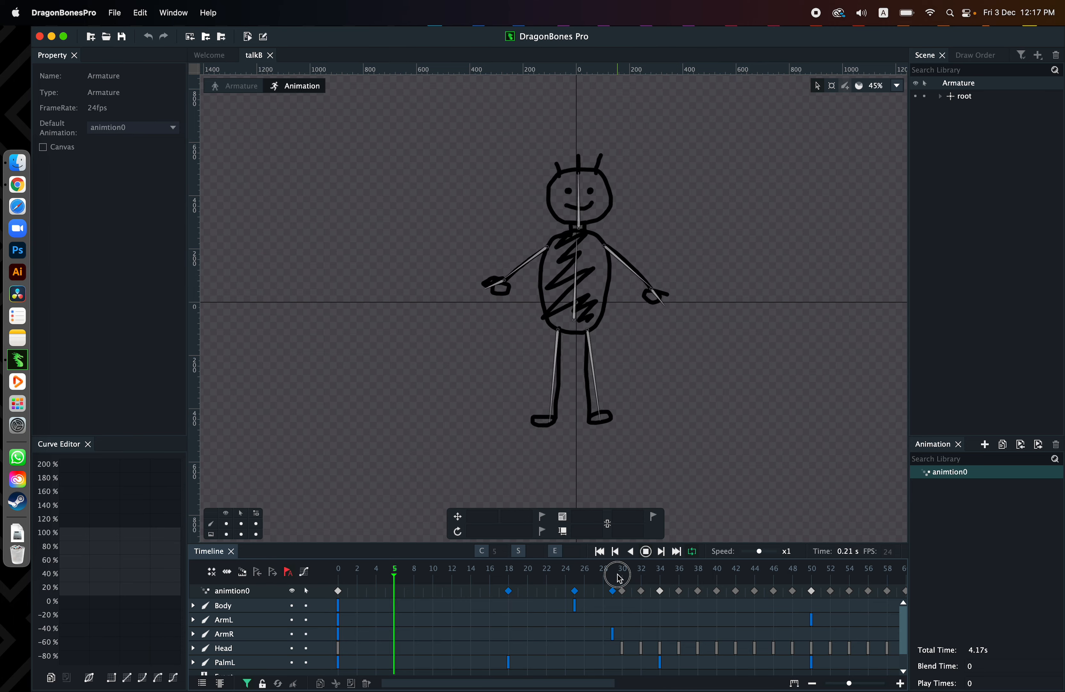
{"action": "left_click", "coordinate": [646, 552]}
{"action": "left_click_drag", "start_coordinate": [645, 575], "coordinate": [622, 575]}
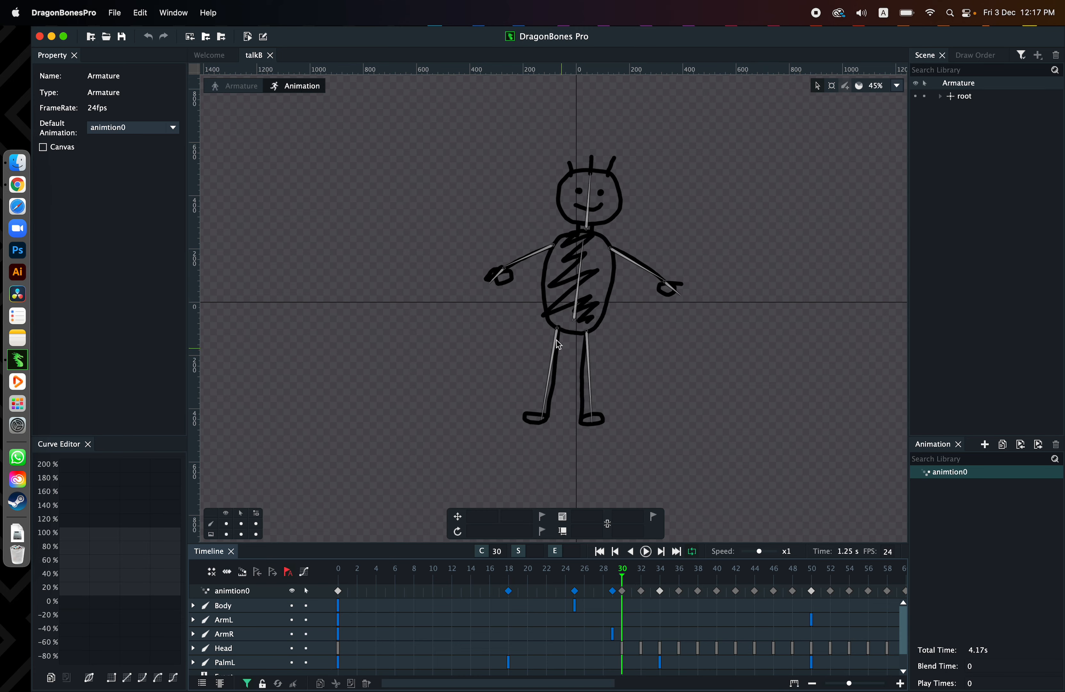
Review the armature's PNG image sequence export settings and close the export dialog without exporting
{"action": "left_click", "coordinate": [115, 13]}
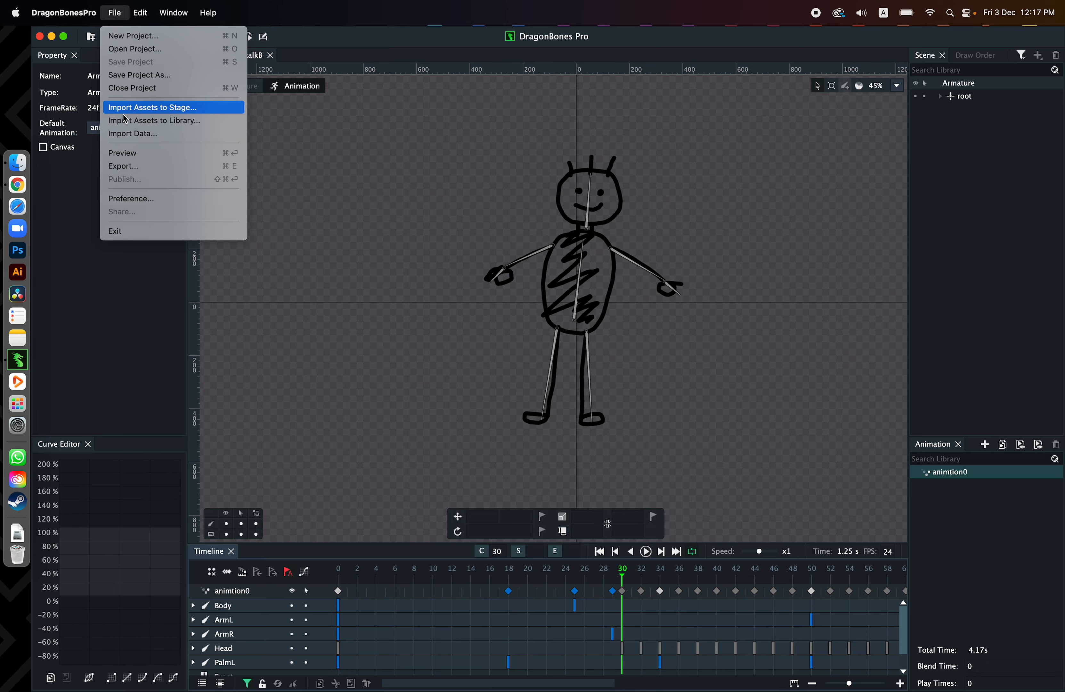
{"action": "left_click", "coordinate": [144, 171]}
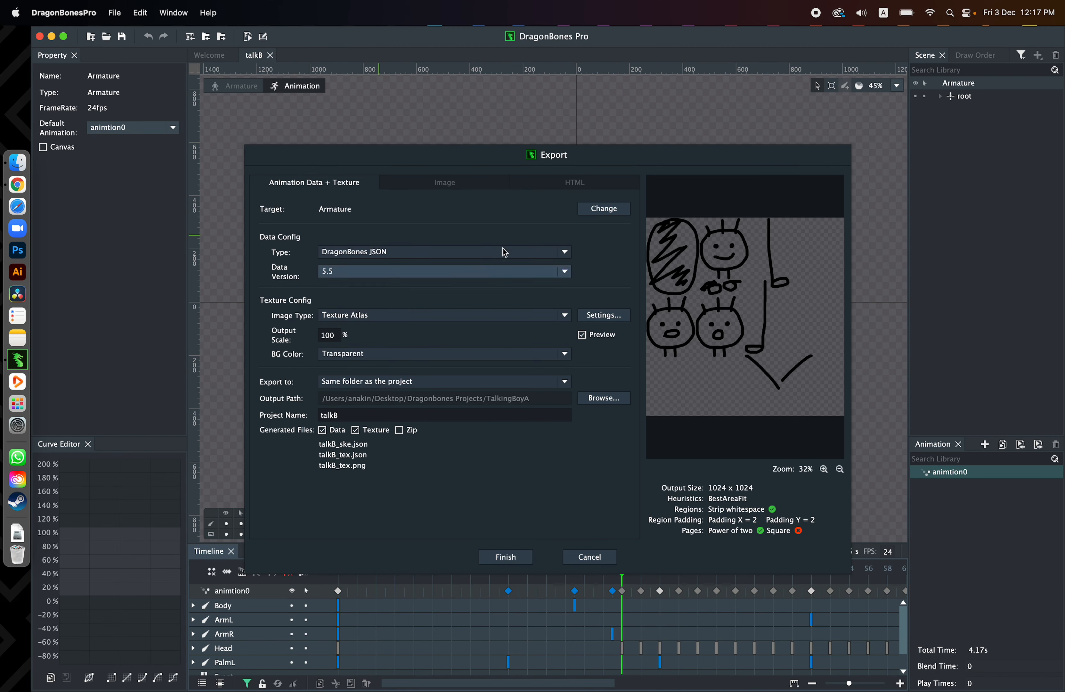
{"action": "left_click", "coordinate": [451, 187]}
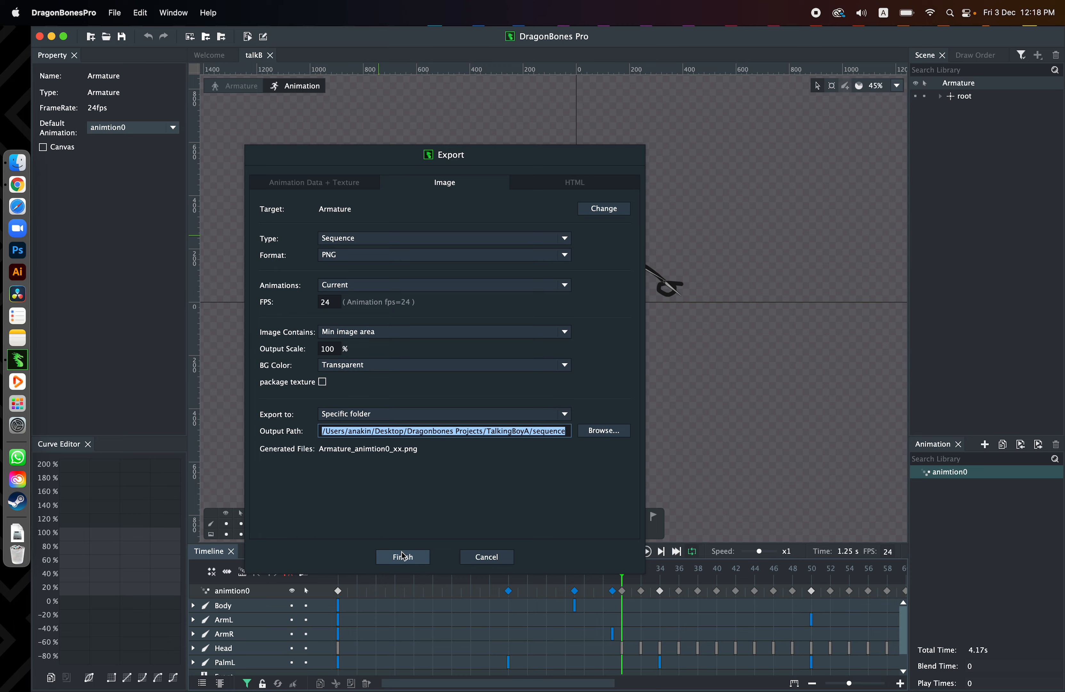
{"action": "left_click", "coordinate": [498, 557]}
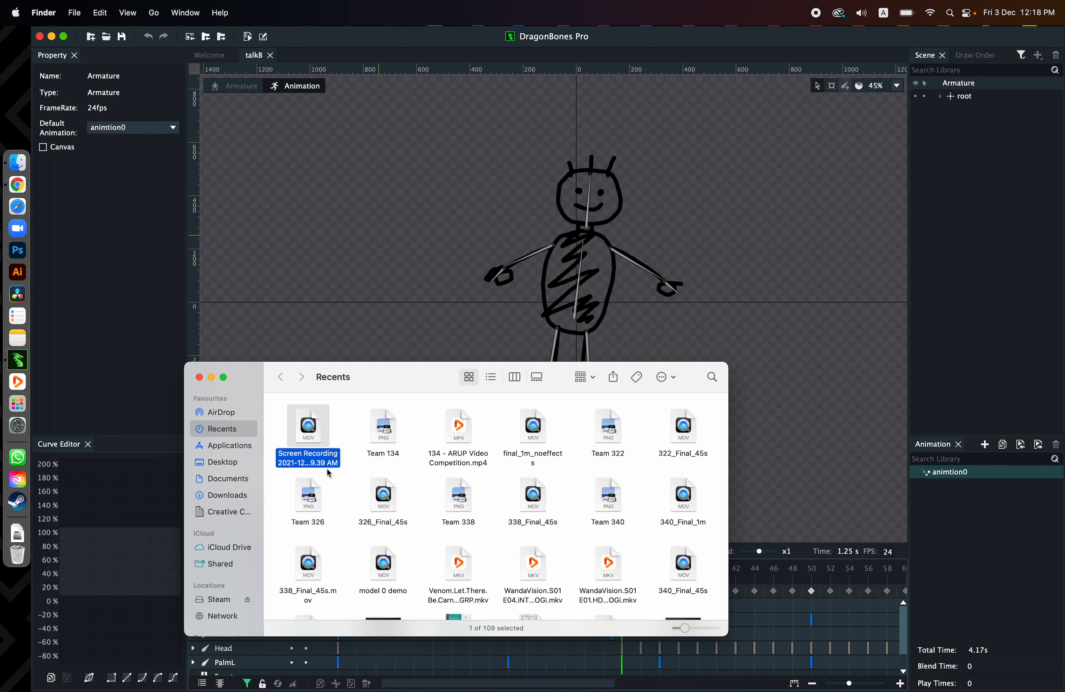
In Finder, open the Desktop folder Dragonbones Projects/TalkingBoyA/sequence
{"action": "left_click", "coordinate": [224, 463]}
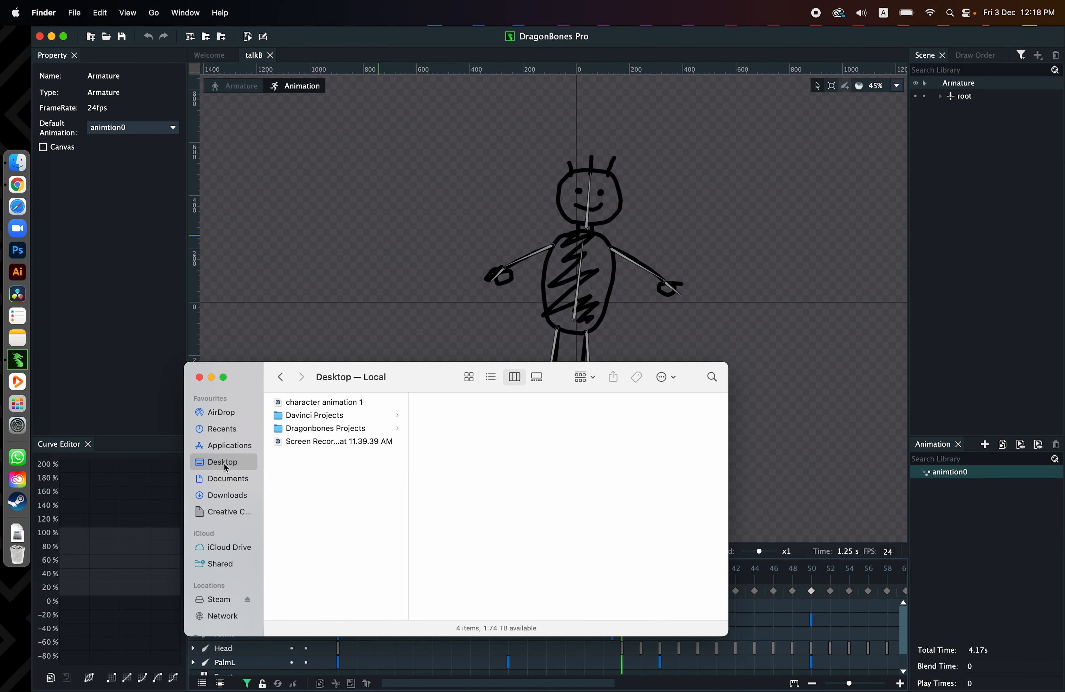
{"action": "left_click", "coordinate": [351, 429]}
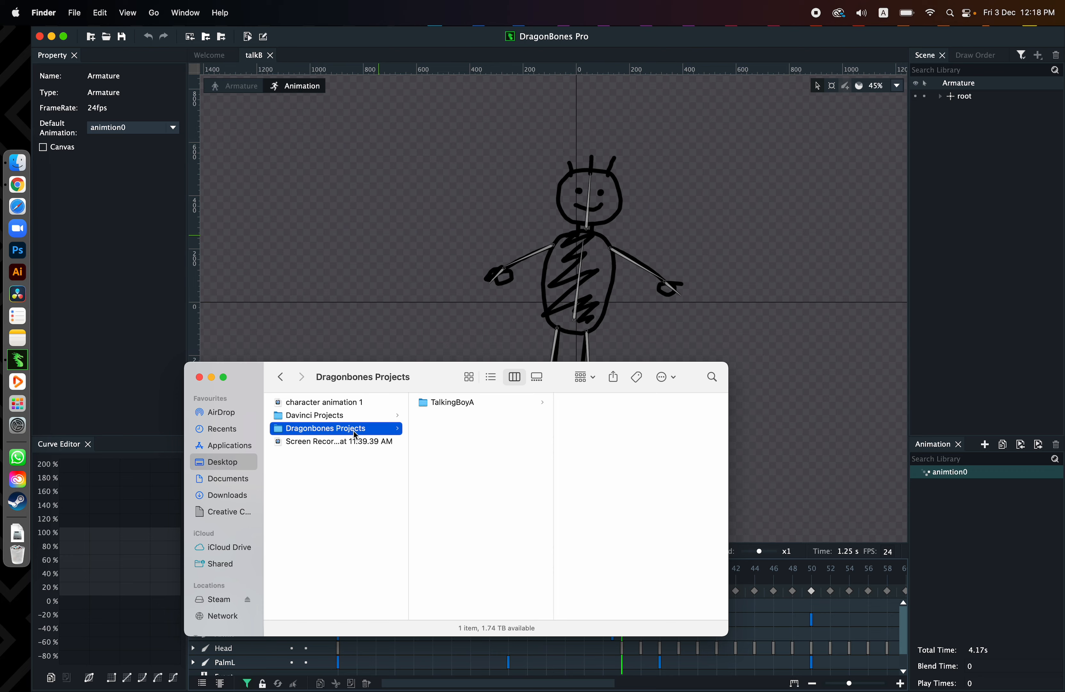
{"action": "left_click", "coordinate": [458, 404]}
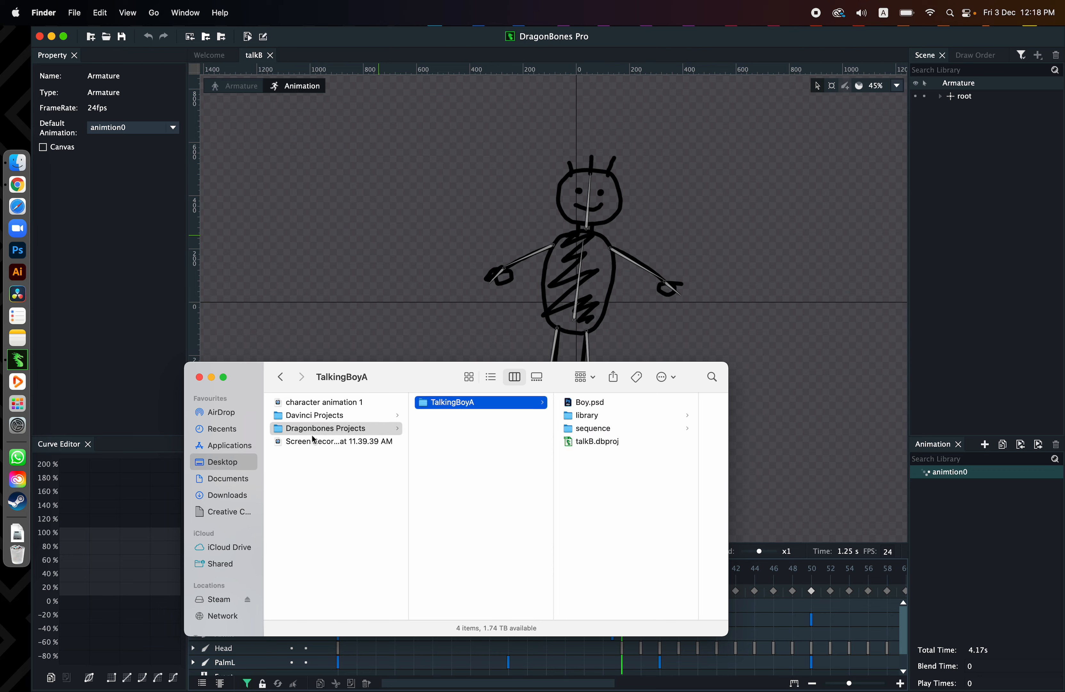
{"action": "left_click", "coordinate": [606, 428]}
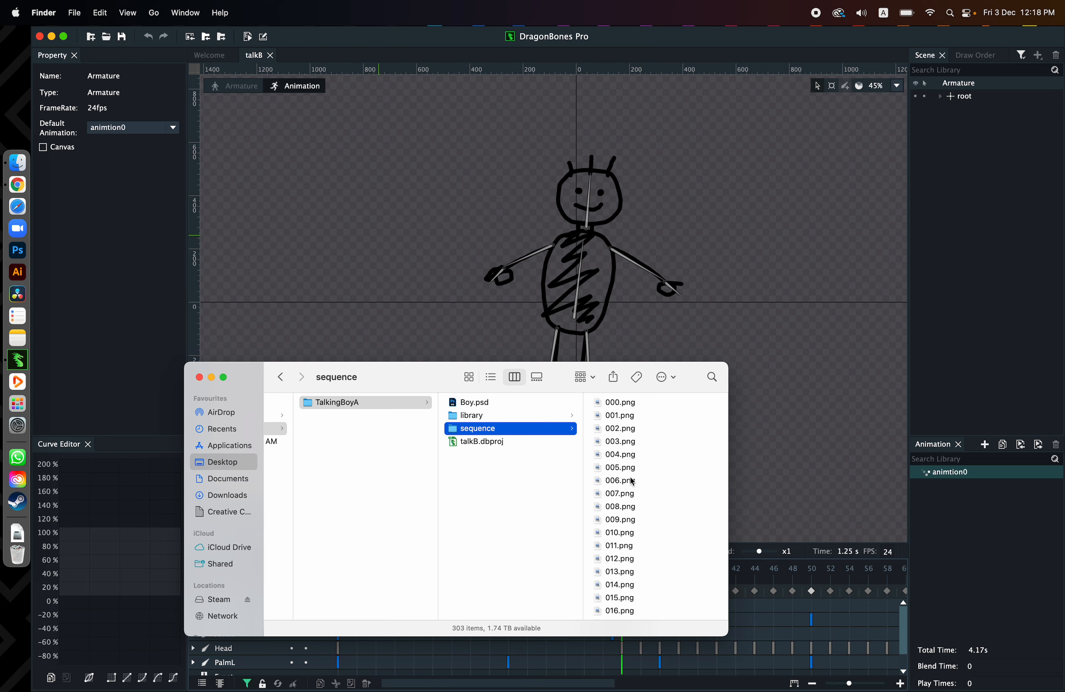
Preview the numbered PNG frames one after another, from 000.png to 084.png
{"action": "left_click", "coordinate": [627, 405]}
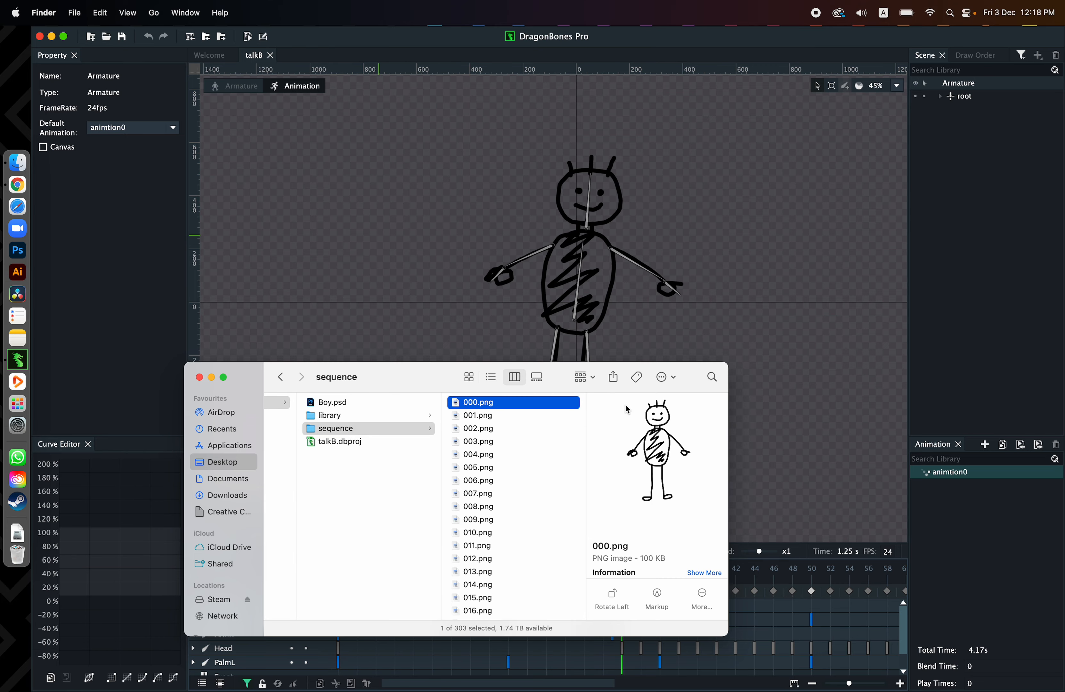
{"action": "key", "text": "space"}
{"action": "key", "text": "Down"}
{"action": "key", "text": "Down"}
{"action": "key", "text": "Down"}
{"action": "key", "text": "Down"}
{"action": "key", "text": "Down"}
{"action": "key", "text": "Down"}
{"action": "key", "text": "Down"}
{"action": "key", "text": "Down"}
{"action": "key", "text": "Down"}
{"action": "key", "text": "Down"}
{"action": "key", "text": "Down"}
{"action": "key", "text": "Down"}
{"action": "key", "text": "Down"}
{"action": "key", "text": "Down"}
{"action": "key", "text": "Down"}
{"action": "key", "text": "Down"}
{"action": "key", "text": "Down"}
{"action": "key", "text": "Down"}
{"action": "key", "text": "Down"}
{"action": "key", "text": "Up"}
{"action": "key", "text": "Up"}
{"action": "key", "text": "Up"}
{"action": "key", "text": "Up"}
{"action": "key", "text": "Down"}
{"action": "key", "text": "Down"}
{"action": "key", "text": "Down"}
{"action": "key", "text": "Down"}
{"action": "key", "text": "Down"}
{"action": "key", "text": "Down"}
{"action": "key", "text": "Down"}
{"action": "key", "text": "Down"}
{"action": "key", "text": "Down"}
{"action": "key", "text": "Down"}
{"action": "key", "text": "Down"}
{"action": "key", "text": "Down"}
{"action": "key", "text": "Down"}
{"action": "key", "text": "Down"}
{"action": "key", "text": "Down"}
{"action": "key", "text": "Down"}
{"action": "key", "text": "Down"}
{"action": "key", "text": "Down"}
{"action": "key", "text": "Down"}
{"action": "key", "text": "Down"}
{"action": "key", "text": "Down"}
{"action": "key", "text": "Down"}
{"action": "key", "text": "Down"}
{"action": "key", "text": "Down"}
{"action": "key", "text": "Down"}
{"action": "key", "text": "Down"}
{"action": "key", "text": "Down"}
{"action": "key", "text": "Down"}
{"action": "key", "text": "Down"}
{"action": "key", "text": "Down"}
{"action": "key", "text": "Down"}
{"action": "key", "text": "Down"}
{"action": "key", "text": "Down"}
{"action": "key", "text": "Down"}
{"action": "key", "text": "Down"}
{"action": "key", "text": "Down"}
{"action": "key", "text": "Down"}
{"action": "key", "text": "Down"}
{"action": "key", "text": "Down"}
{"action": "key", "text": "Down"}
{"action": "key", "text": "Down"}
{"action": "key", "text": "Down"}
{"action": "key", "text": "Down"}
{"action": "key", "text": "Down"}
{"action": "key", "text": "Down"}
{"action": "key", "text": "Down"}
{"action": "key", "text": "Down"}
{"action": "key", "text": "Down"}
{"action": "key", "text": "Down"}
{"action": "key", "text": "Down"}
{"action": "key", "text": "Down"}
{"action": "key", "text": "Down"}
{"action": "key", "text": "Down"}
{"action": "key", "text": "Down"}
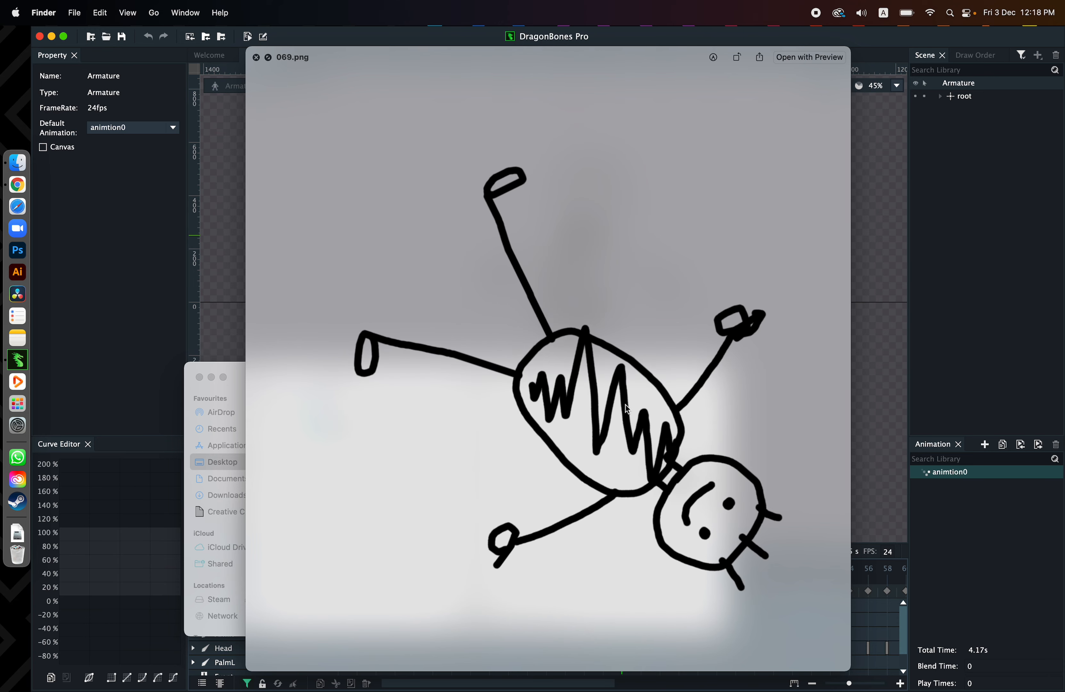
{"action": "key", "text": "Down"}
{"action": "key", "text": "Down"}
{"action": "key", "text": "Down"}
{"action": "key", "text": "Down"}
{"action": "key", "text": "Down"}
{"action": "key", "text": "Down"}
{"action": "key", "text": "Down"}
{"action": "key", "text": "Down"}
{"action": "key", "text": "Down"}
{"action": "key", "text": "Down"}
{"action": "key", "text": "Down"}
{"action": "key", "text": "Down"}
{"action": "key", "text": "Down"}
{"action": "key", "text": "Down"}
{"action": "key", "text": "Down"}
{"action": "key", "text": "space"}
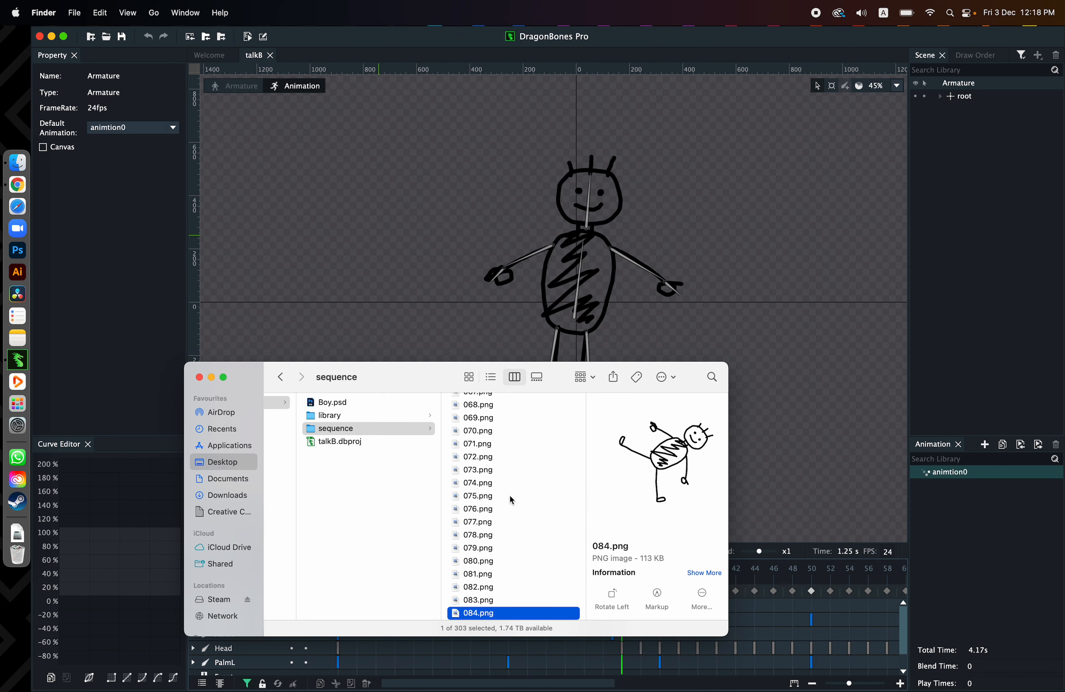
Look through the rest of the numbered frames and the Armature_Stand frames up to Armature_Stand_042.png
{"action": "scroll", "coordinate": [512, 500], "scroll_direction": "up", "scroll_amount": 20}
{"action": "left_click", "coordinate": [481, 403]}
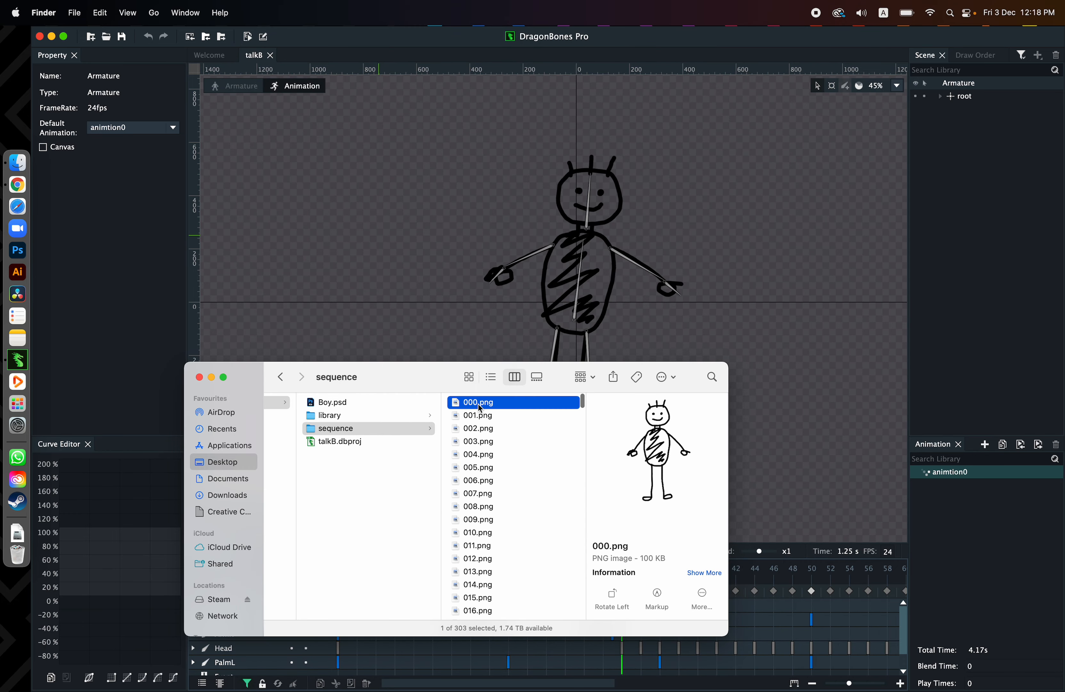
{"action": "scroll", "coordinate": [491, 541], "scroll_direction": "down", "scroll_amount": 20}
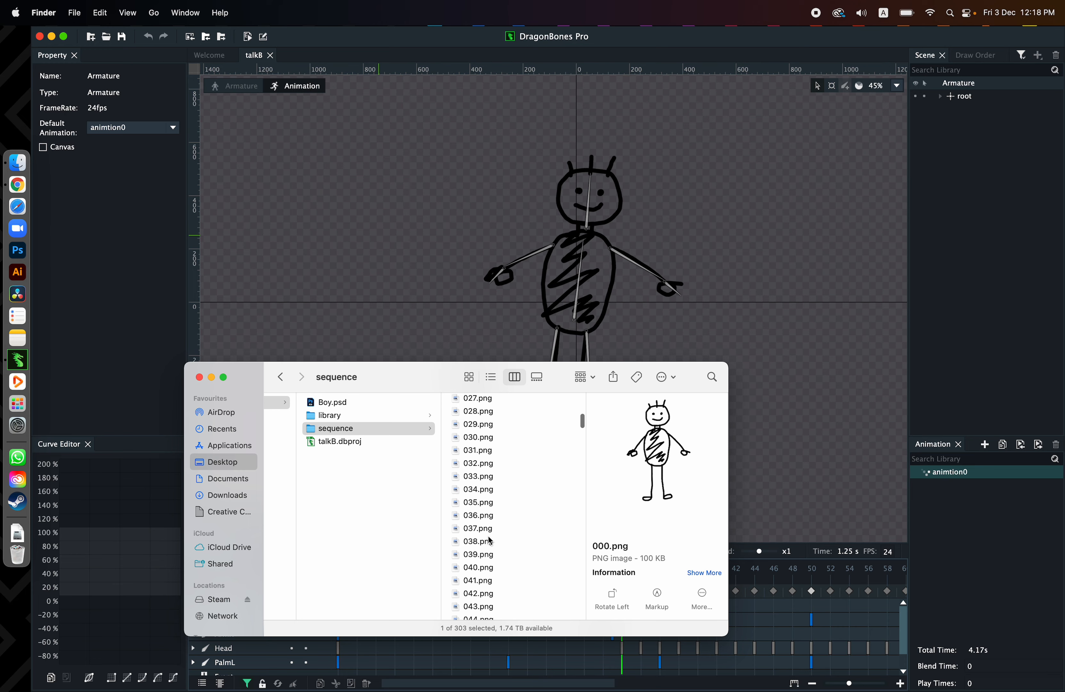
{"action": "scroll", "coordinate": [491, 541], "scroll_direction": "down", "scroll_amount": 5}
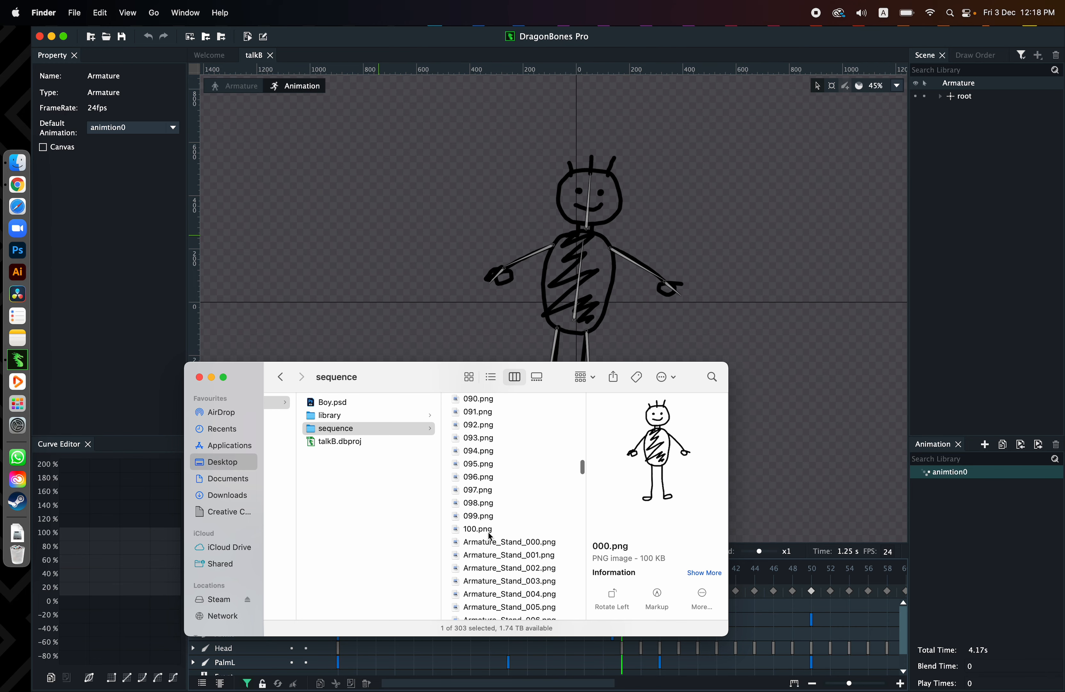
{"action": "left_click", "coordinate": [491, 533]}
{"action": "left_click", "coordinate": [501, 546]}
{"action": "scroll", "coordinate": [523, 548], "scroll_direction": "down", "scroll_amount": 5}
{"action": "left_click", "coordinate": [525, 548]}
{"action": "left_click", "coordinate": [524, 489]}
{"action": "left_click", "coordinate": [524, 458]}
{"action": "key", "text": "Down"}
{"action": "key", "text": "Down"}
{"action": "key", "text": "Down"}
{"action": "key", "text": "Down"}
{"action": "key", "text": "Down"}
{"action": "key", "text": "Down"}
{"action": "key", "text": "Down"}
{"action": "key", "text": "Down"}
{"action": "key", "text": "Down"}
{"action": "key", "text": "Down"}
{"action": "key", "text": "Down"}
{"action": "key", "text": "Down"}
{"action": "key", "text": "Down"}
{"action": "key", "text": "Down"}
{"action": "key", "text": "Down"}
{"action": "key", "text": "Down"}
{"action": "key", "text": "Down"}
{"action": "key", "text": "Down"}
{"action": "key", "text": "Down"}
{"action": "key", "text": "Down"}
{"action": "key", "text": "Down"}
{"action": "key", "text": "Down"}
{"action": "key", "text": "Down"}
{"action": "key", "text": "Down"}
{"action": "key", "text": "Down"}
{"action": "key", "text": "Down"}
{"action": "key", "text": "Down"}
{"action": "key", "text": "Down"}
{"action": "key", "text": "Down"}
{"action": "key", "text": "Down"}
{"action": "key", "text": "Down"}
{"action": "key", "text": "Down"}
{"action": "key", "text": "Down"}
{"action": "key", "text": "Down"}
{"action": "key", "text": "Down"}
{"action": "key", "text": "Down"}
{"action": "key", "text": "Down"}
{"action": "key", "text": "Down"}
{"action": "key", "text": "Down"}
{"action": "key", "text": "Down"}
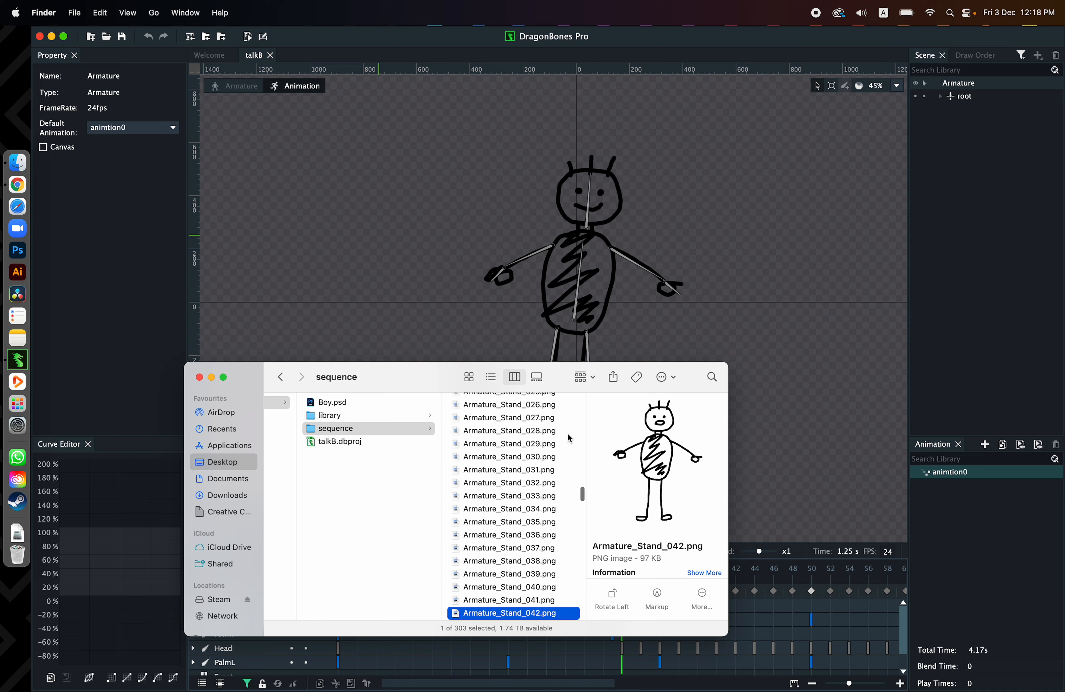
Preview the Armature_Talk frames from Armature_Talk_000.png to Armature_Talk_043.png, and look back over the file list
{"action": "scroll", "coordinate": [517, 537], "scroll_direction": "down", "scroll_amount": 10}
{"action": "scroll", "coordinate": [517, 539], "scroll_direction": "down", "scroll_amount": 15}
{"action": "left_click", "coordinate": [517, 524]}
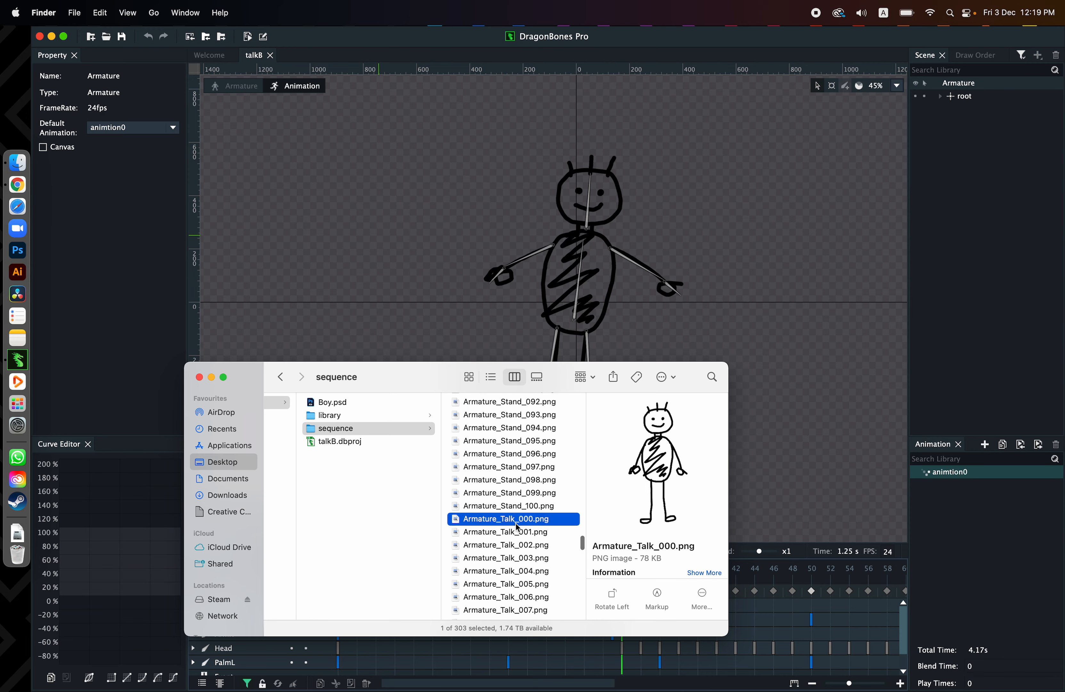
{"action": "key", "text": "space"}
{"action": "key", "text": "Down"}
{"action": "key", "text": "Down"}
{"action": "key", "text": "Down"}
{"action": "key", "text": "Down"}
{"action": "key", "text": "Down"}
{"action": "key", "text": "Down"}
{"action": "key", "text": "Down"}
{"action": "key", "text": "Down"}
{"action": "key", "text": "Down"}
{"action": "key", "text": "Down"}
{"action": "key", "text": "Down"}
{"action": "key", "text": "Down"}
{"action": "key", "text": "Down"}
{"action": "key", "text": "Down"}
{"action": "key", "text": "Down"}
{"action": "key", "text": "Down"}
{"action": "key", "text": "Down"}
{"action": "key", "text": "Down"}
{"action": "key", "text": "Down"}
{"action": "key", "text": "Down"}
{"action": "key", "text": "Down"}
{"action": "key", "text": "Down"}
{"action": "key", "text": "Down"}
{"action": "key", "text": "Down"}
{"action": "key", "text": "Down"}
{"action": "key", "text": "Down"}
{"action": "key", "text": "Down"}
{"action": "key", "text": "Down"}
{"action": "key", "text": "Down"}
{"action": "key", "text": "Down"}
{"action": "key", "text": "Down"}
{"action": "key", "text": "Down"}
{"action": "key", "text": "Down"}
{"action": "key", "text": "Down"}
{"action": "key", "text": "Down"}
{"action": "key", "text": "Down"}
{"action": "key", "text": "Down"}
{"action": "key", "text": "Down"}
{"action": "key", "text": "Down"}
{"action": "key", "text": "Down"}
{"action": "key", "text": "Down"}
{"action": "key", "text": "Down"}
{"action": "key", "text": "Down"}
{"action": "key", "text": "space"}
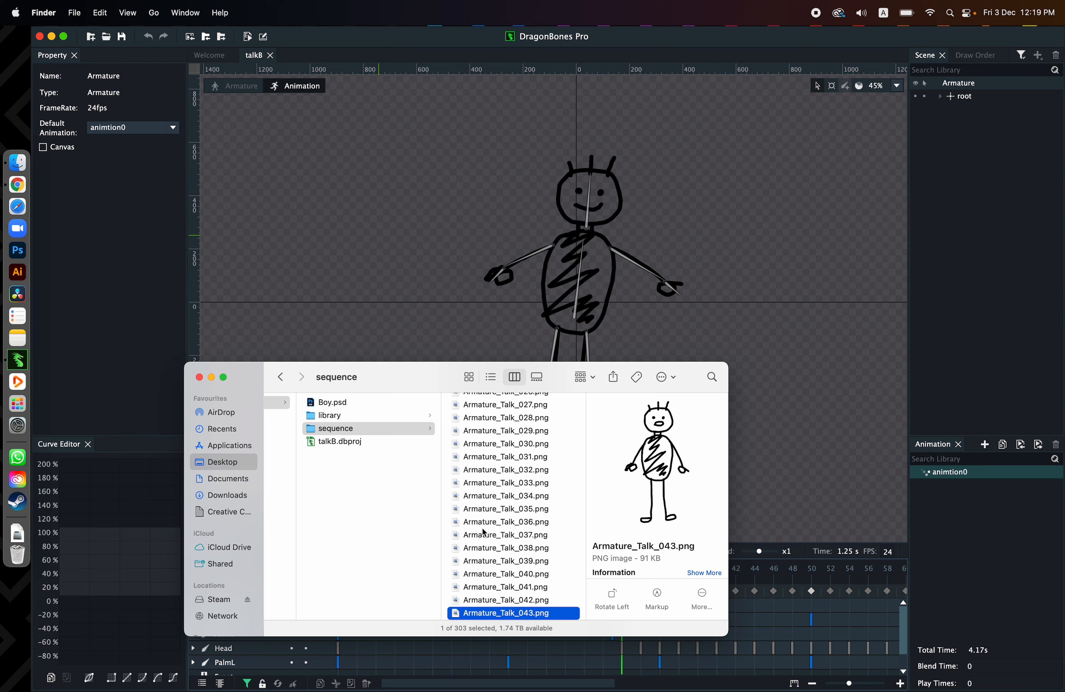
{"action": "scroll", "coordinate": [508, 512], "scroll_direction": "up", "scroll_amount": 3}
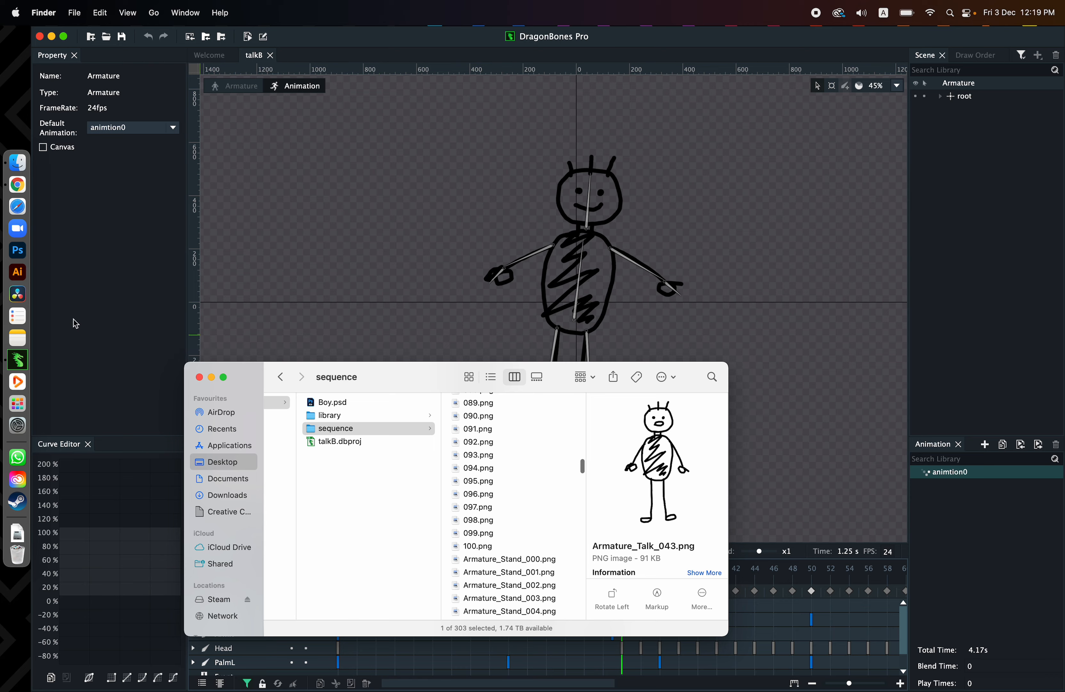
Switch to DaVinci Resolve, open the Untitled Project and save it as "Character Animation"
{"action": "left_click", "coordinate": [16, 293]}
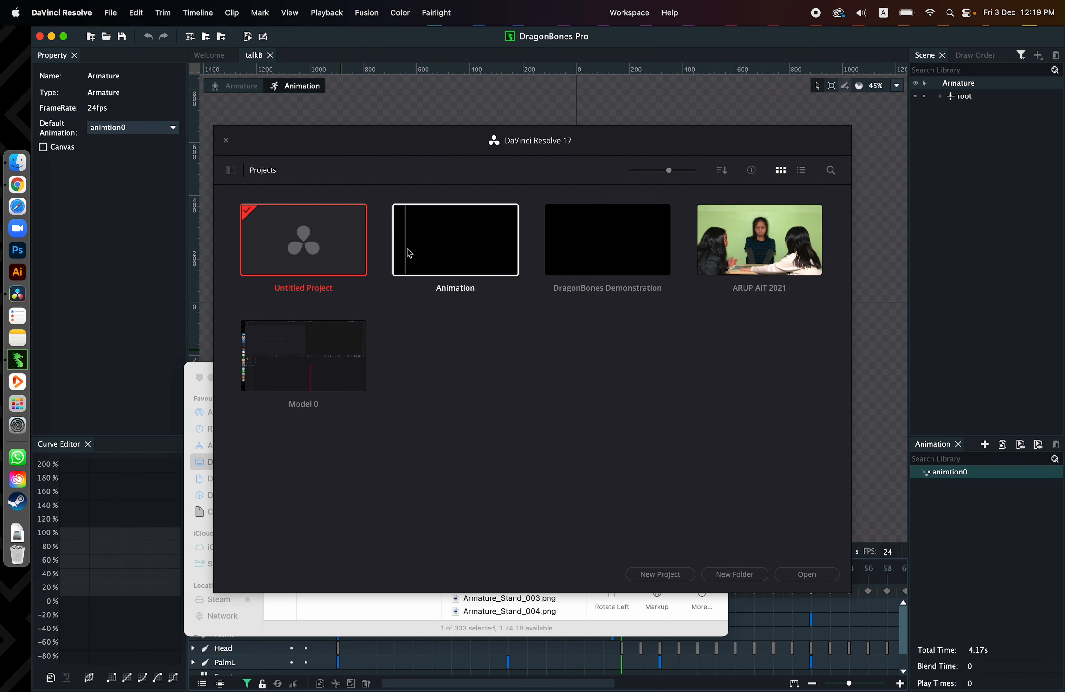
{"action": "double_click", "coordinate": [308, 261]}
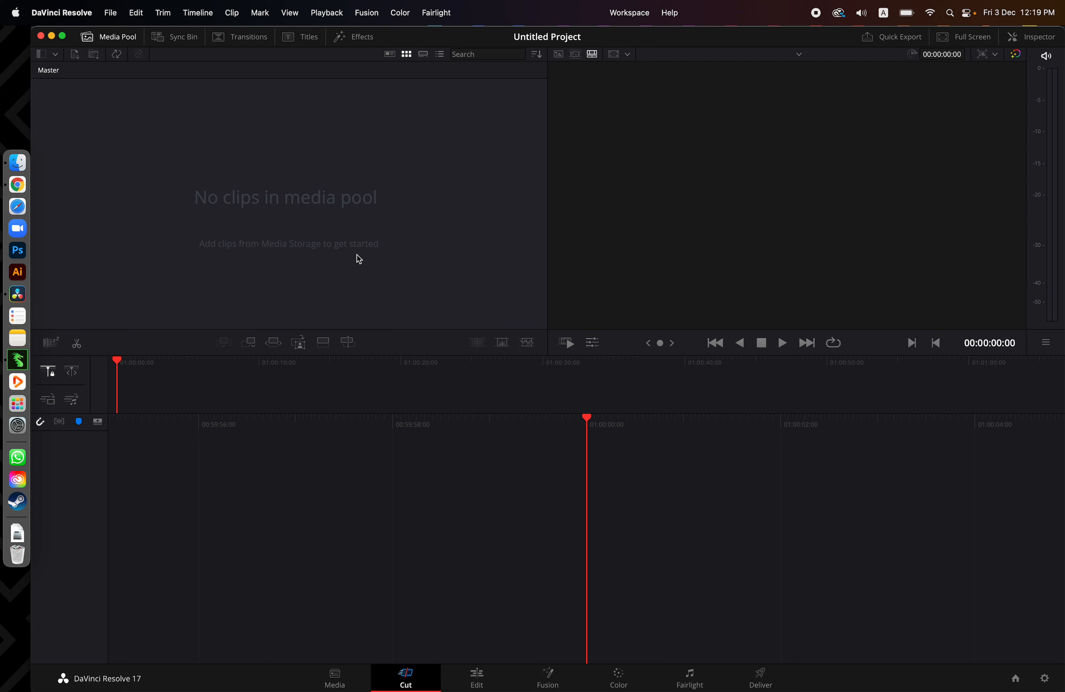
{"action": "key", "text": "super+s"}
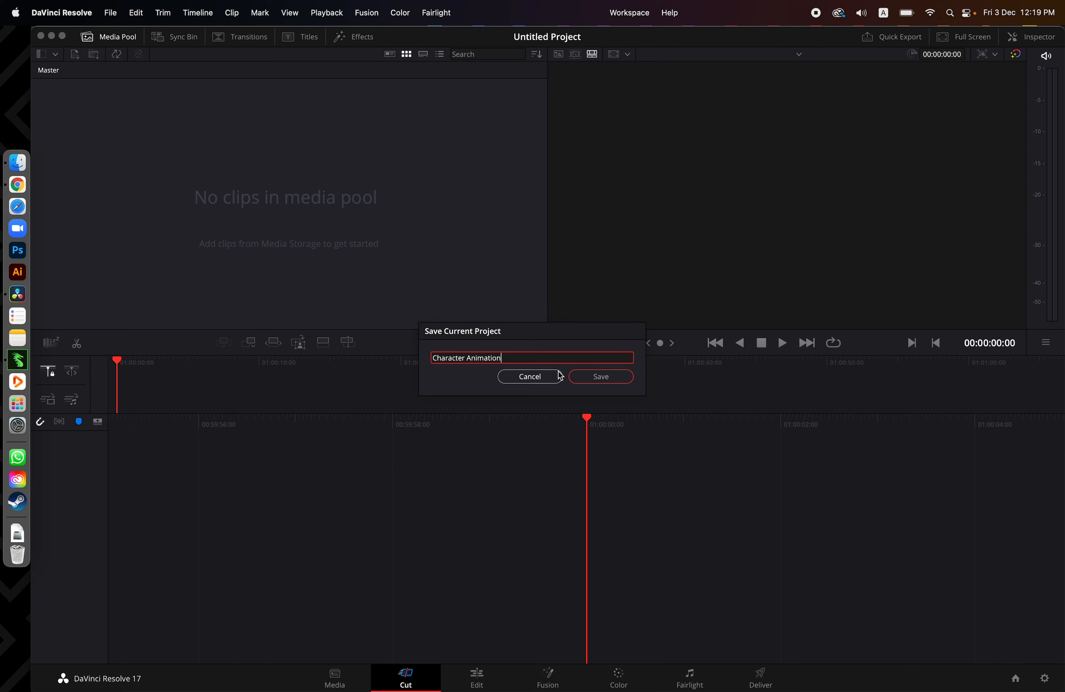
{"action": "left_click", "coordinate": [593, 377]}
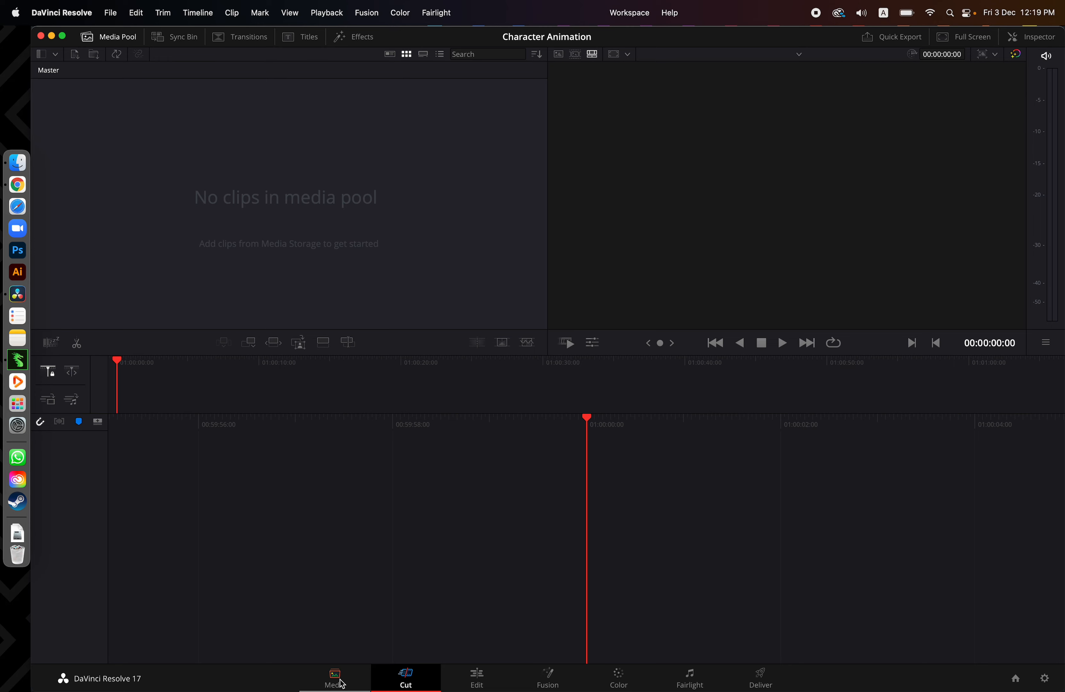
On the Media page, browse the media storage through Macintosh HD and Users to the home folder's Desktop
{"action": "left_click", "coordinate": [342, 684]}
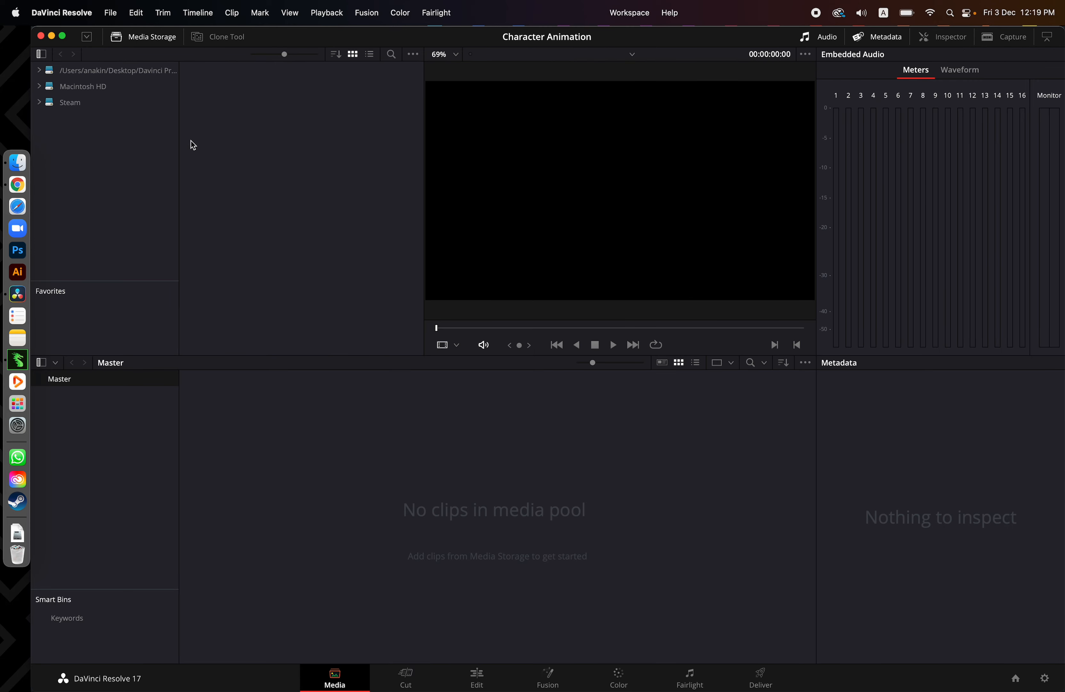
{"action": "left_click", "coordinate": [111, 73]}
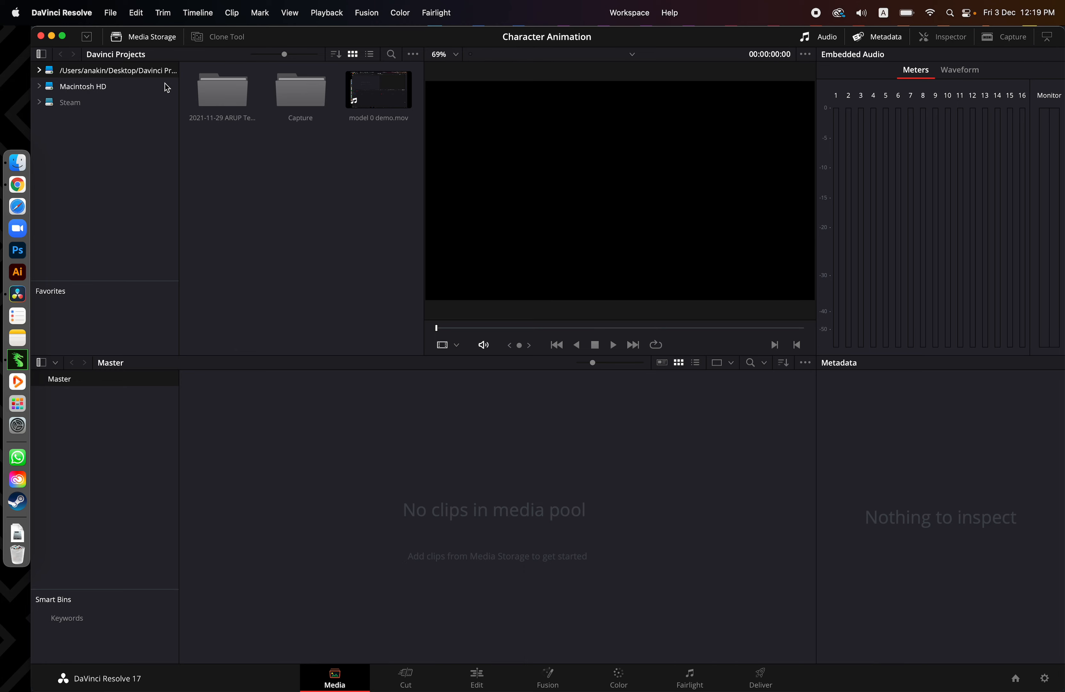
{"action": "double_click", "coordinate": [103, 75]}
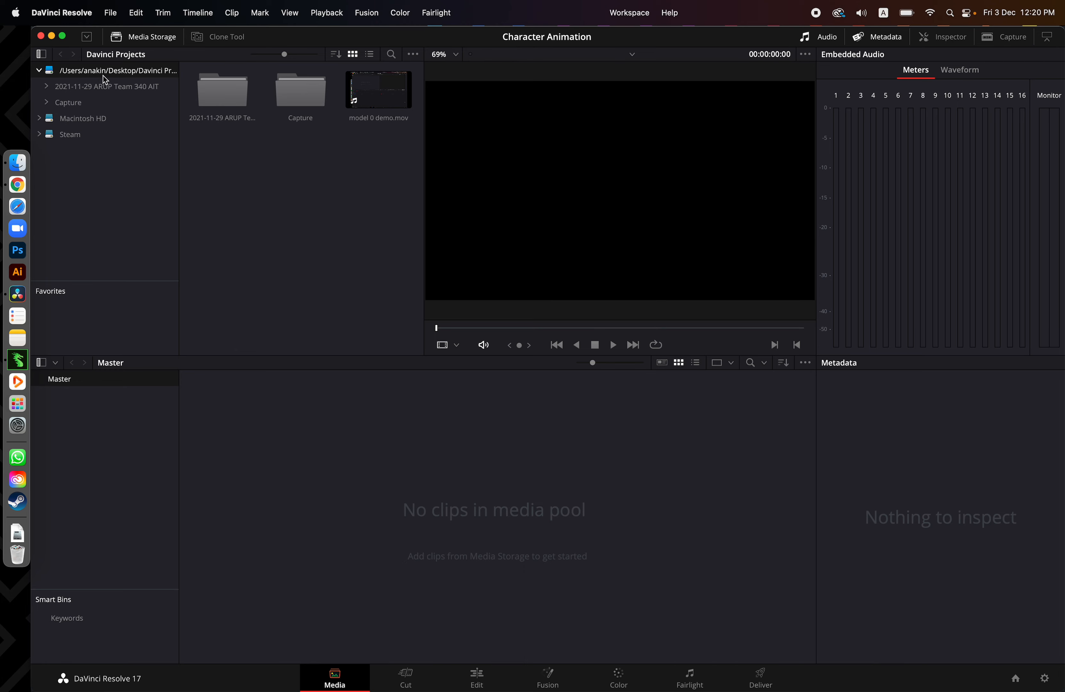
{"action": "left_click", "coordinate": [79, 119]}
{"action": "left_click", "coordinate": [65, 181]}
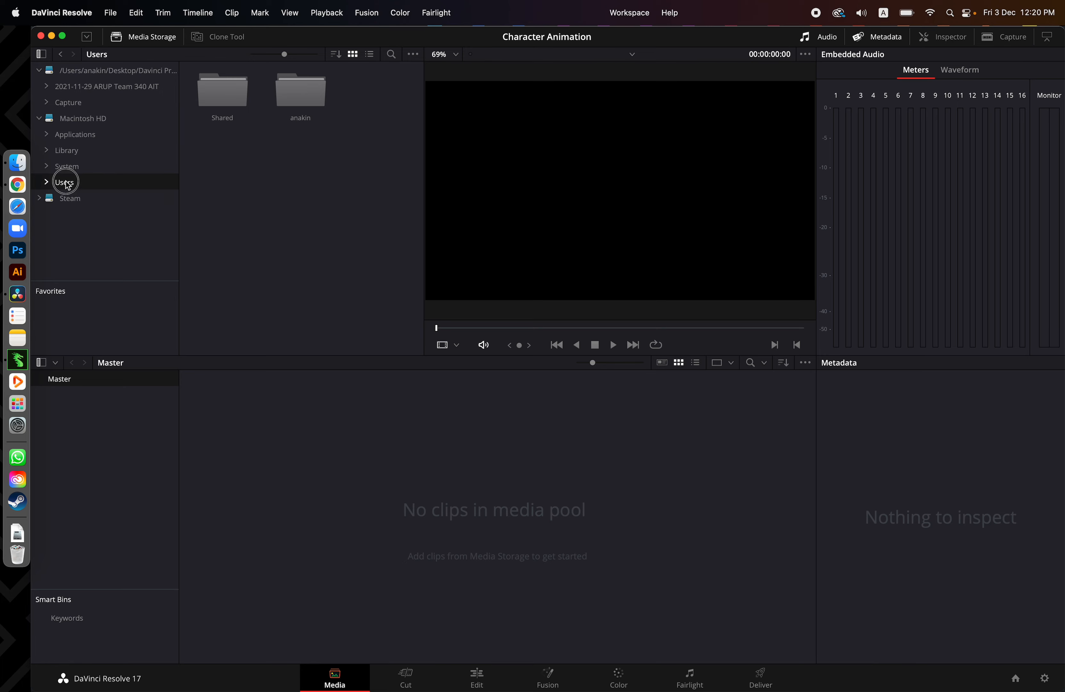
{"action": "left_click", "coordinate": [297, 99]}
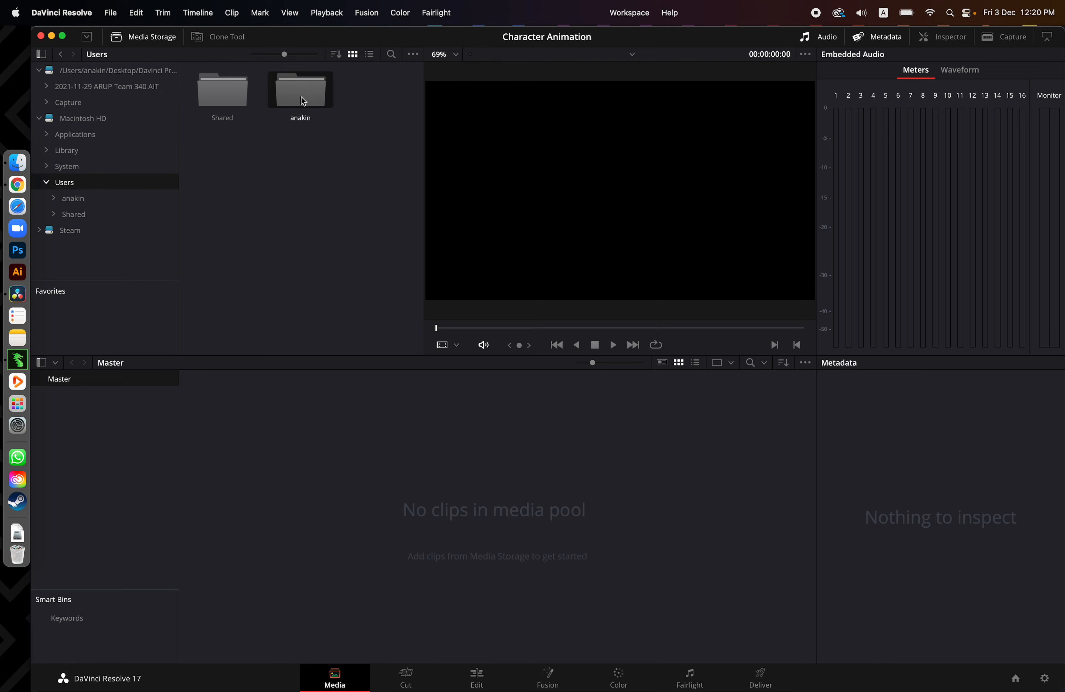
{"action": "double_click", "coordinate": [298, 99]}
{"action": "left_click", "coordinate": [382, 93]}
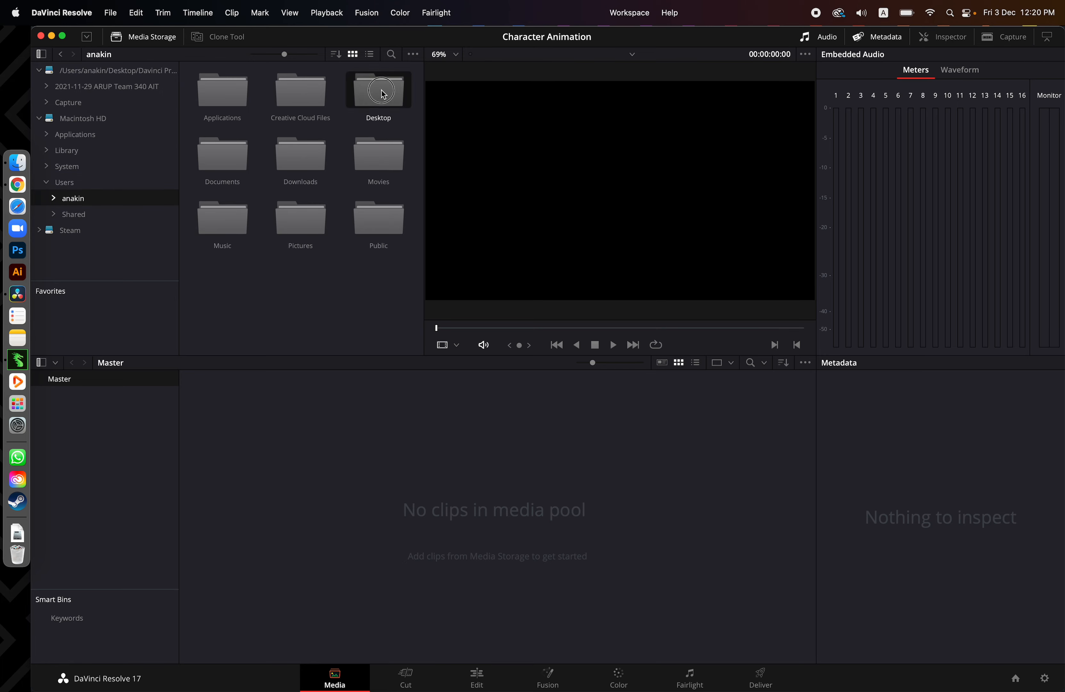
{"action": "double_click", "coordinate": [381, 93]}
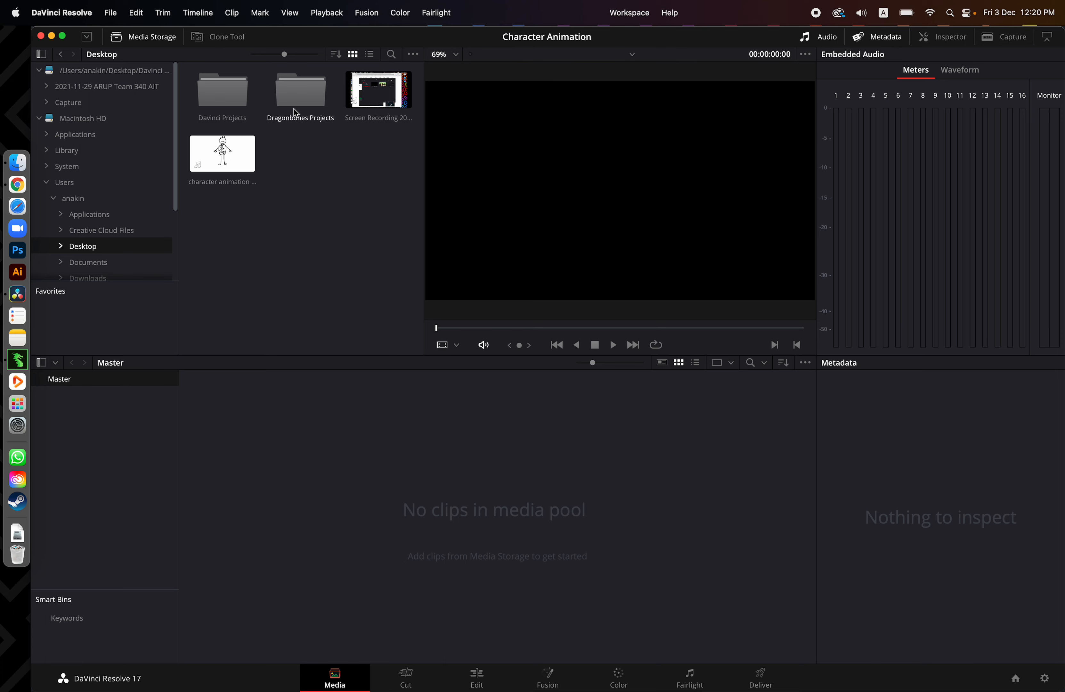
Open the sequence folder inside Dragonbones Projects/TalkingBoyA in the media storage
{"action": "left_click", "coordinate": [304, 99]}
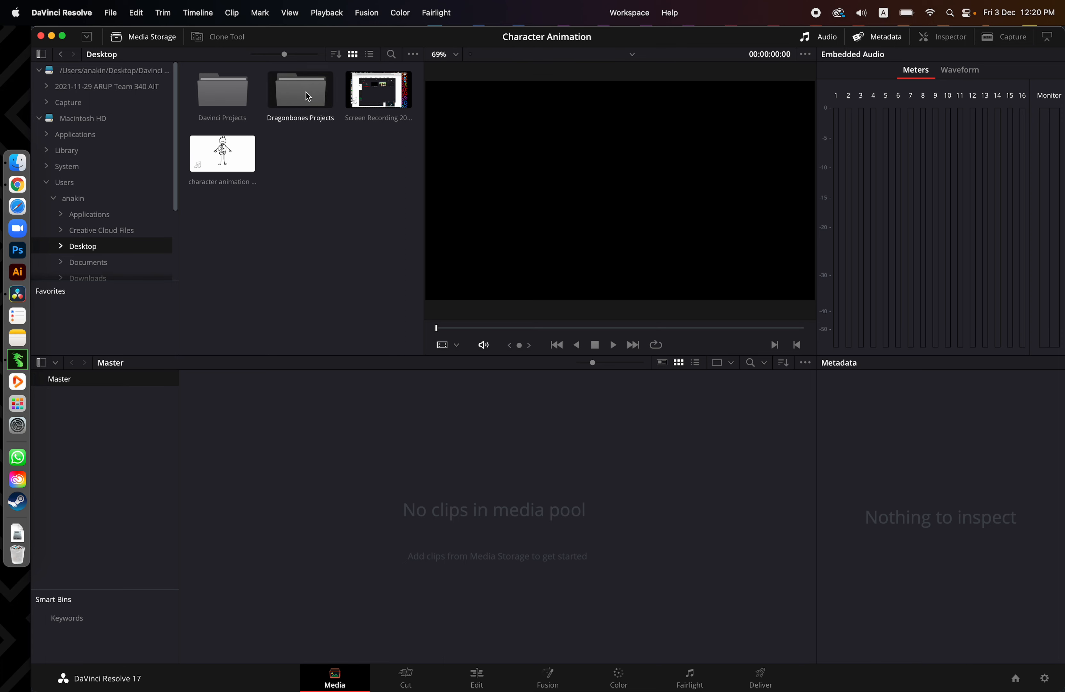
{"action": "double_click", "coordinate": [308, 97]}
{"action": "double_click", "coordinate": [220, 92]}
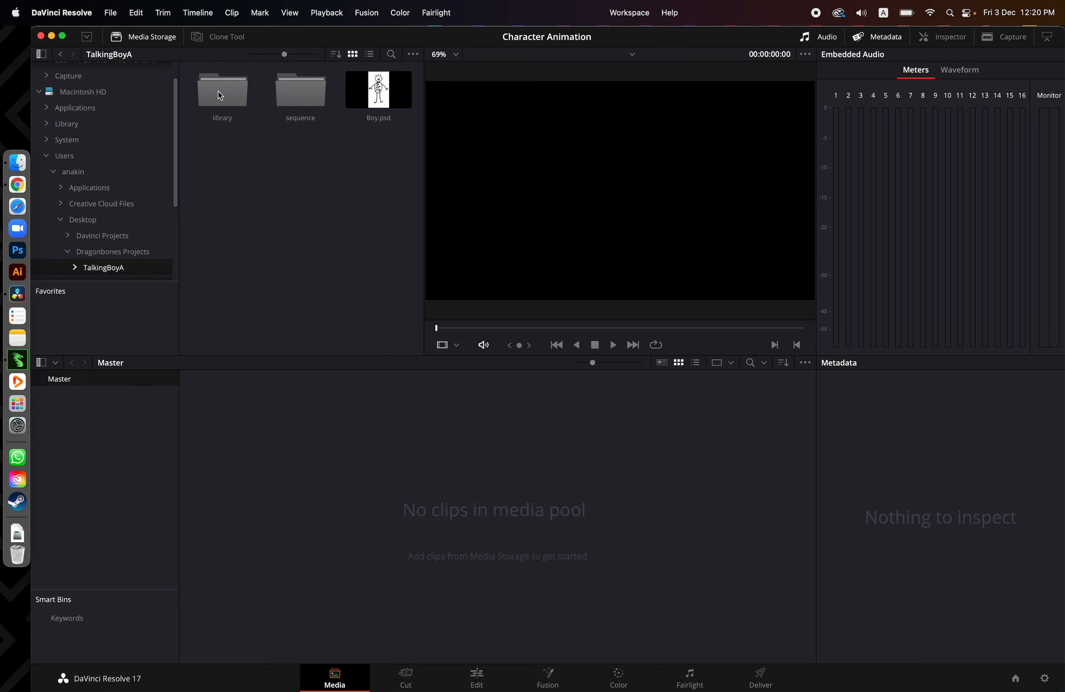
{"action": "double_click", "coordinate": [301, 97]}
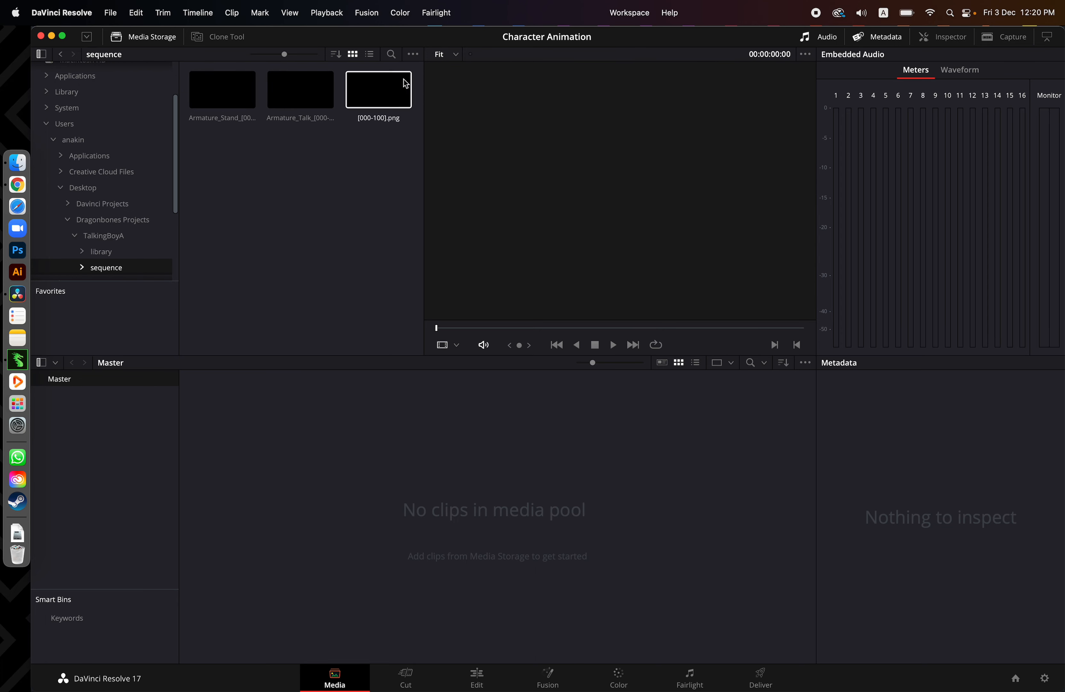
Set the media storage's frame display mode to Individual and look through the single PNG frames in the sequence folder
{"action": "left_click", "coordinate": [413, 54]}
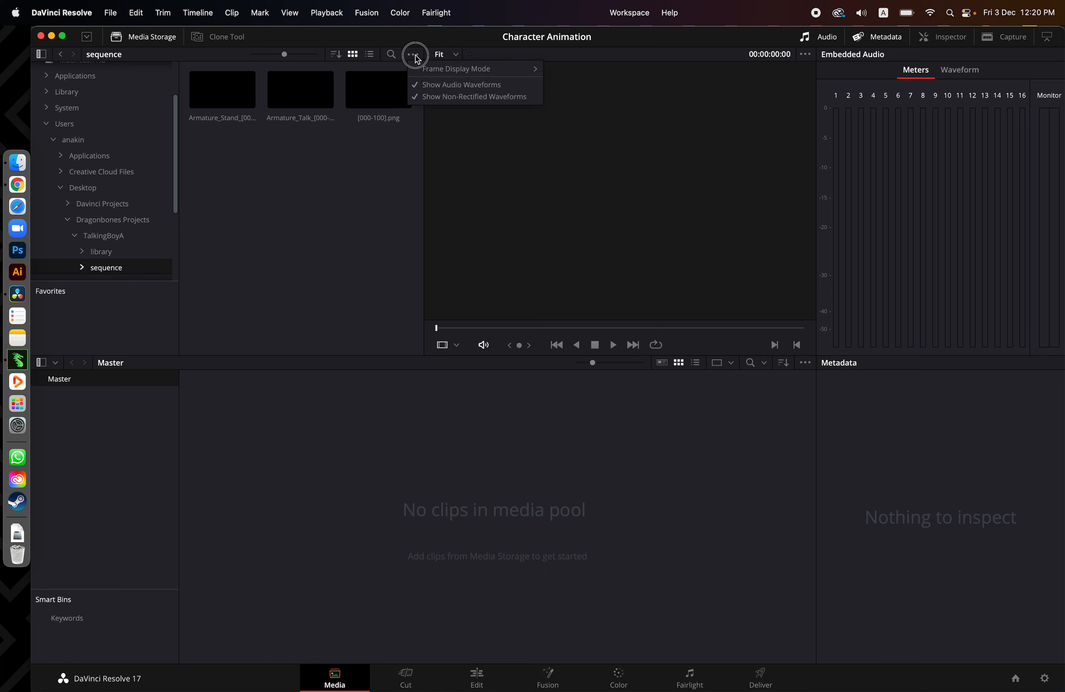
{"action": "mouse_move", "coordinate": [462, 69]}
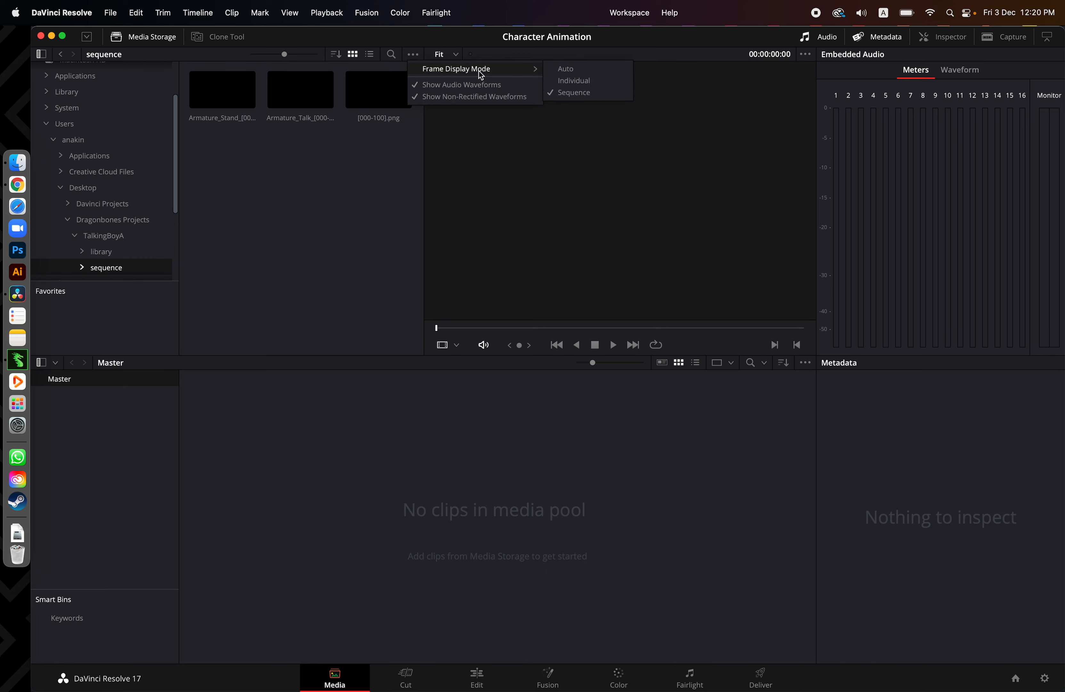
{"action": "left_click", "coordinate": [576, 81]}
{"action": "scroll", "coordinate": [335, 231], "scroll_direction": "down", "scroll_amount": 5}
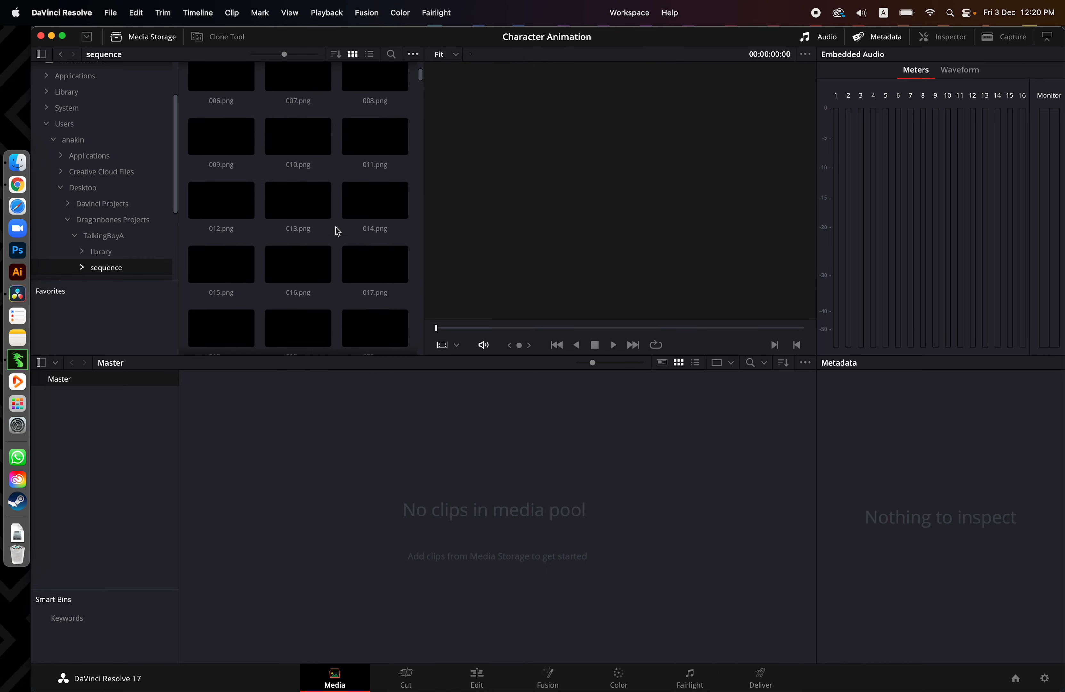
{"action": "scroll", "coordinate": [335, 226], "scroll_direction": "down", "scroll_amount": 10}
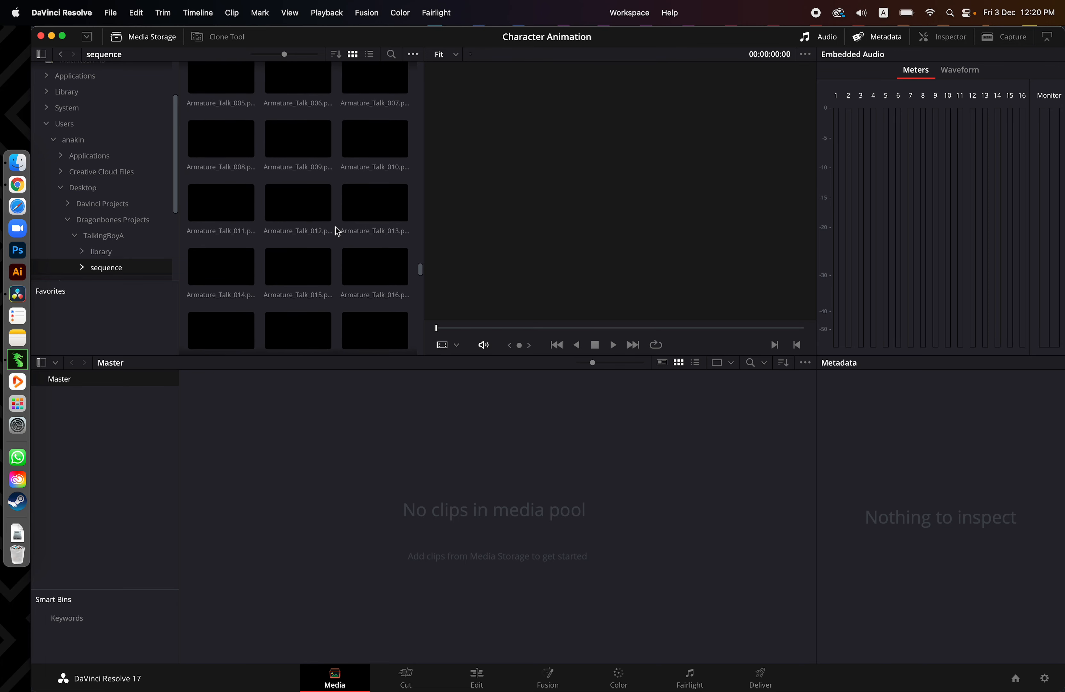
{"action": "scroll", "coordinate": [337, 231], "scroll_direction": "up", "scroll_amount": 13}
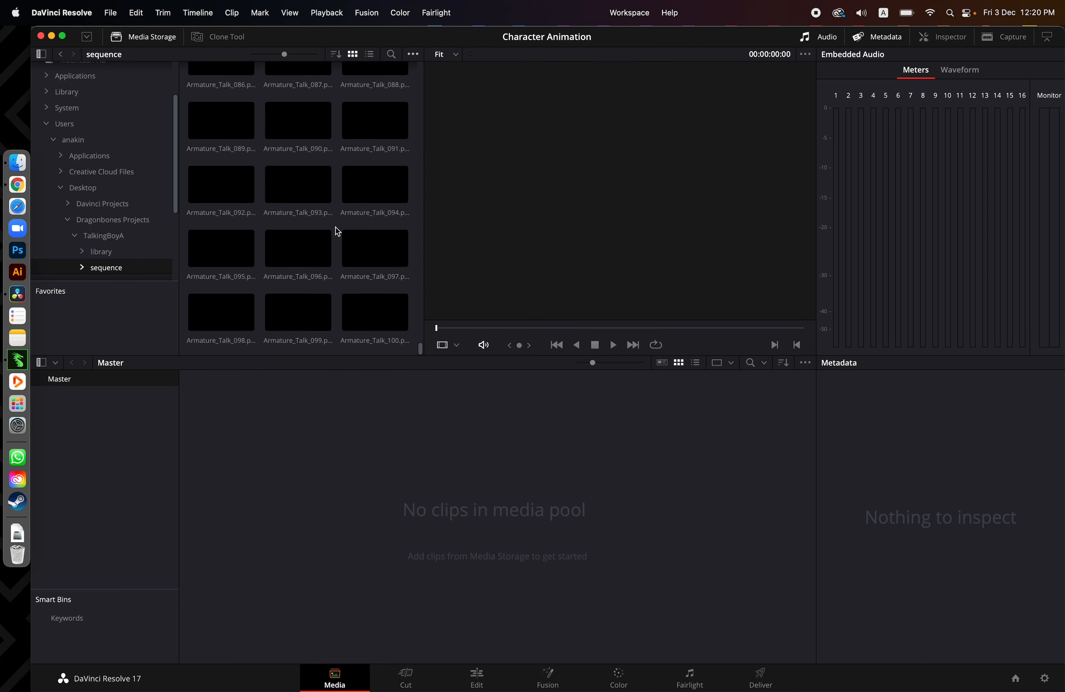
{"action": "scroll", "coordinate": [338, 231], "scroll_direction": "up", "scroll_amount": 6}
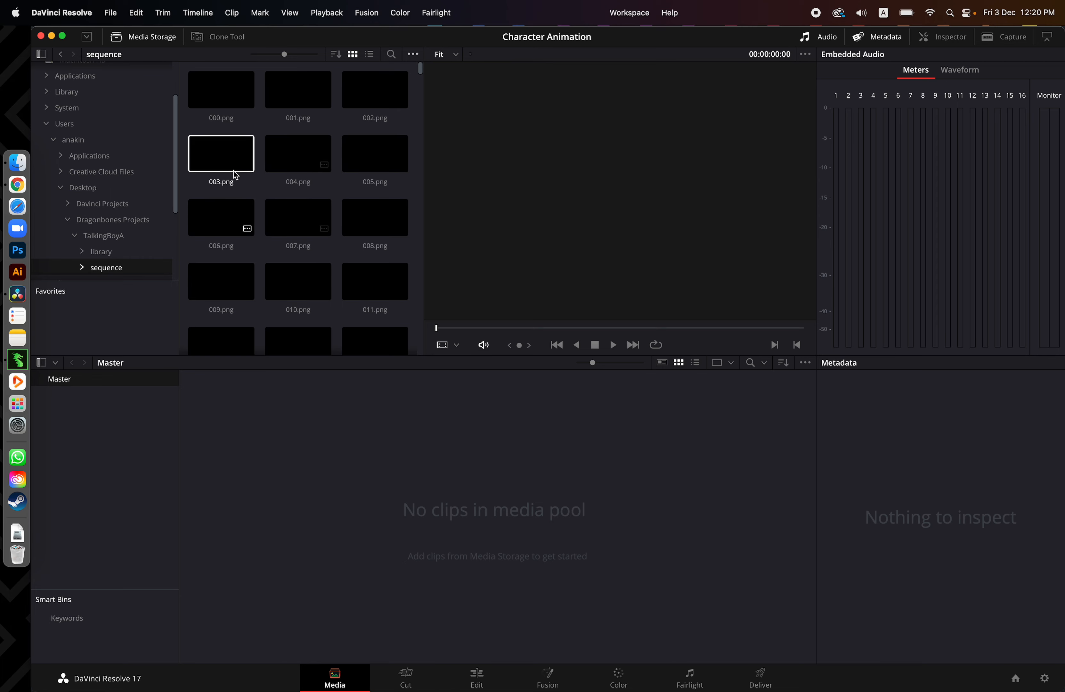
{"action": "left_click", "coordinate": [246, 105]}
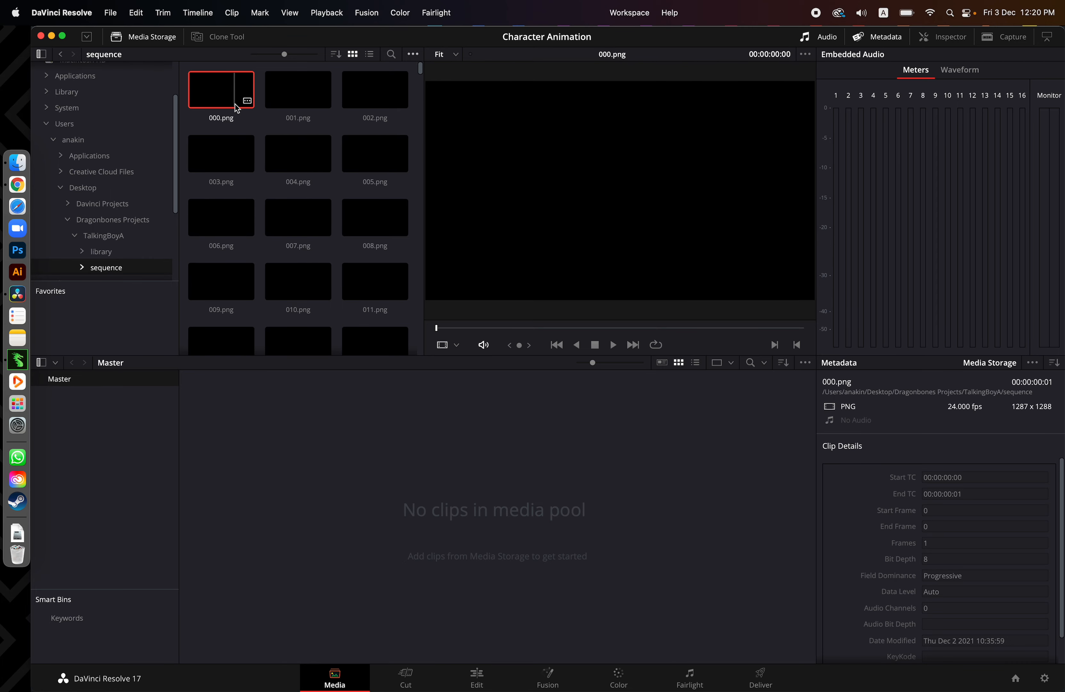
{"action": "left_click", "coordinate": [371, 103]}
{"action": "left_click", "coordinate": [320, 93]}
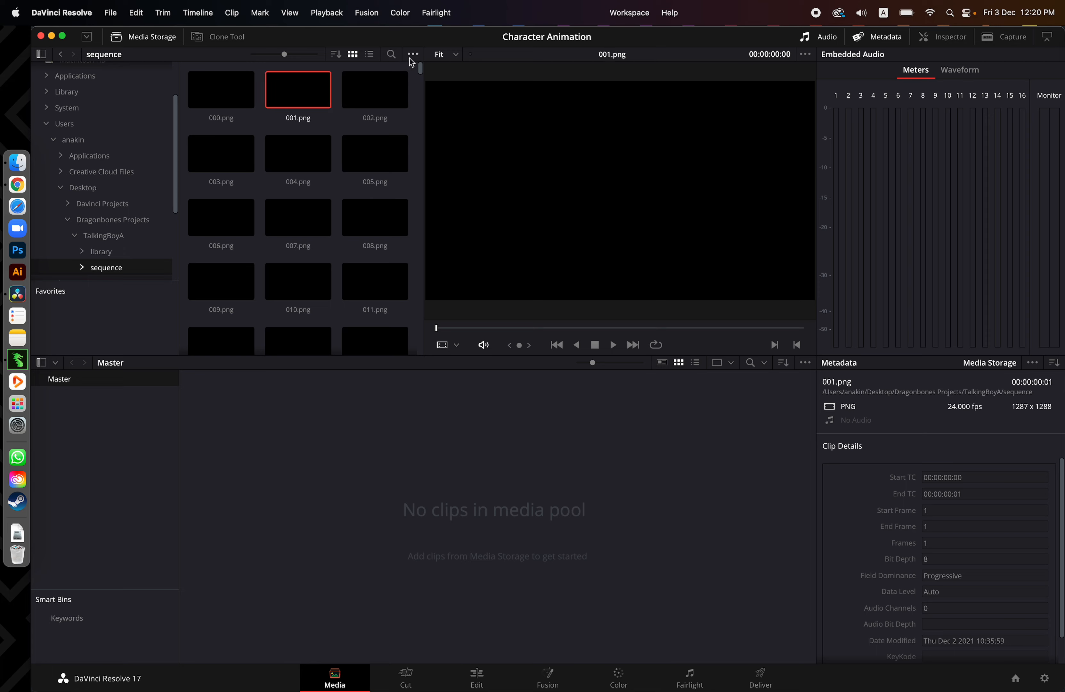
Set the media storage's frame display mode to Sequence
{"action": "left_click", "coordinate": [421, 55]}
{"action": "left_click", "coordinate": [413, 56]}
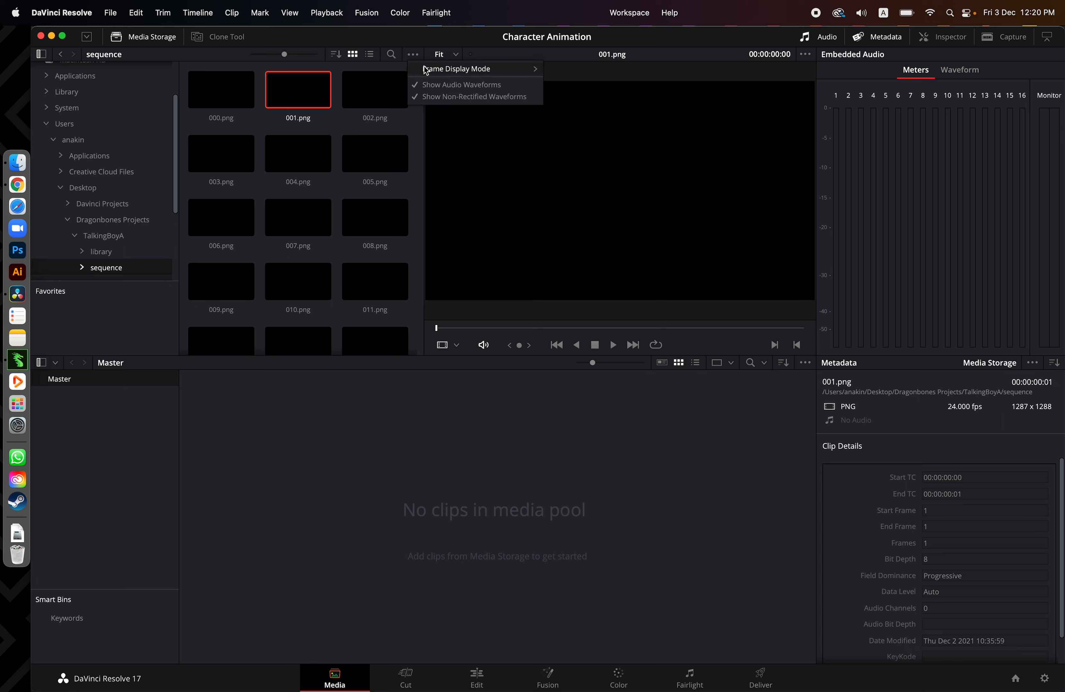
{"action": "mouse_move", "coordinate": [430, 69]}
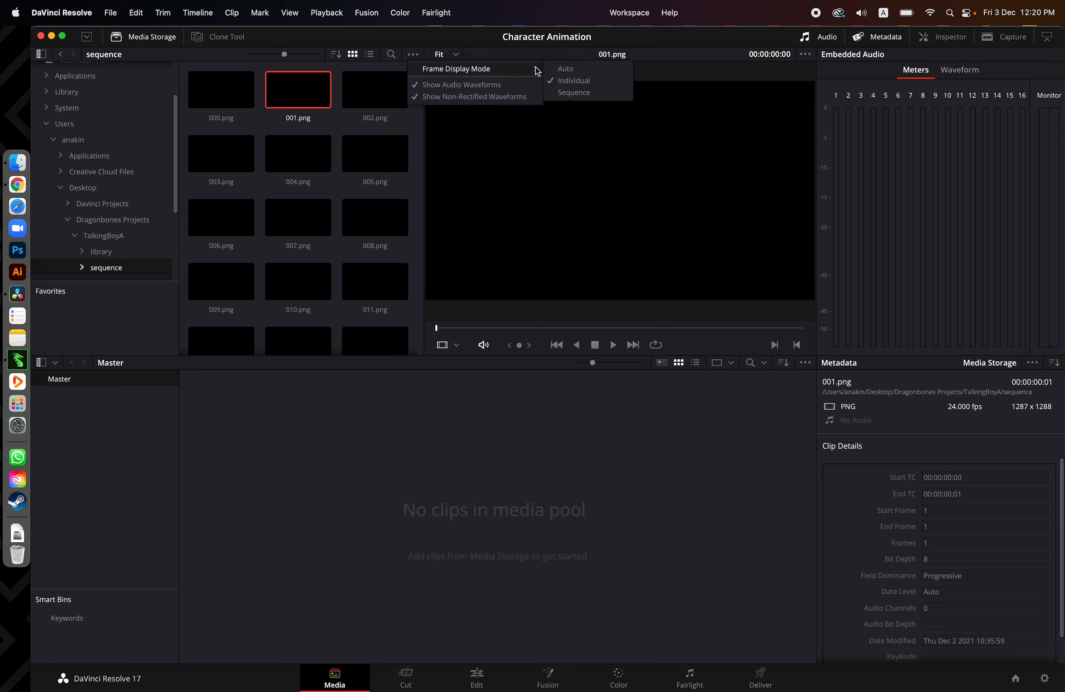
{"action": "left_click", "coordinate": [571, 94]}
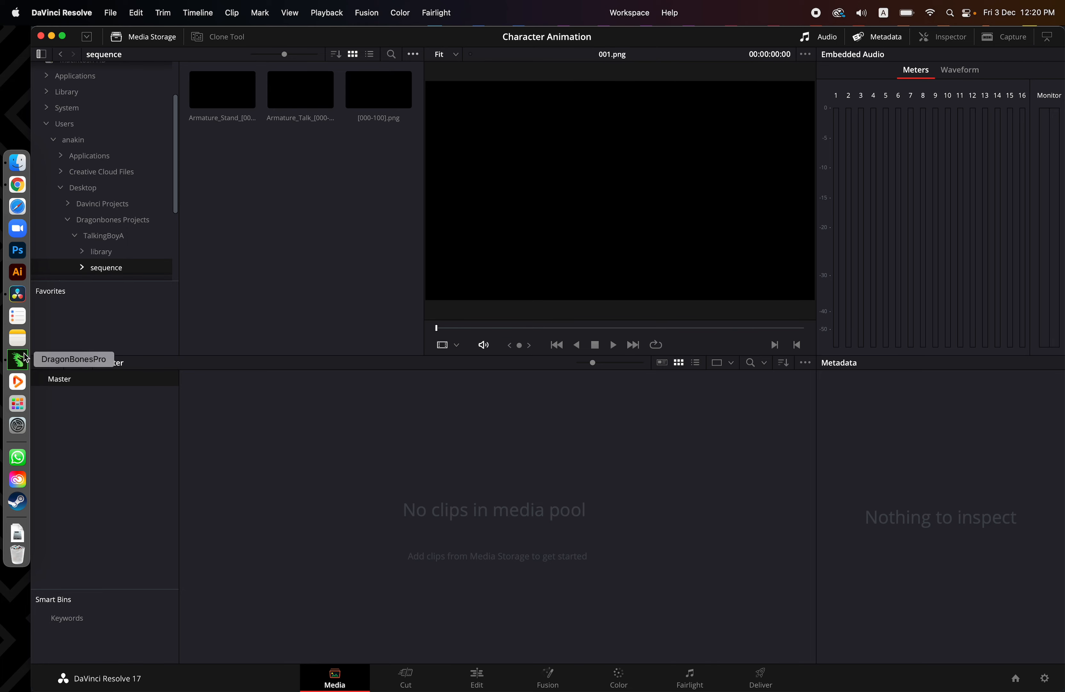
Glance at the character in DragonBones Pro, then back in DaVinci Resolve add all three image sequences to the media pool
{"action": "left_click", "coordinate": [18, 360]}
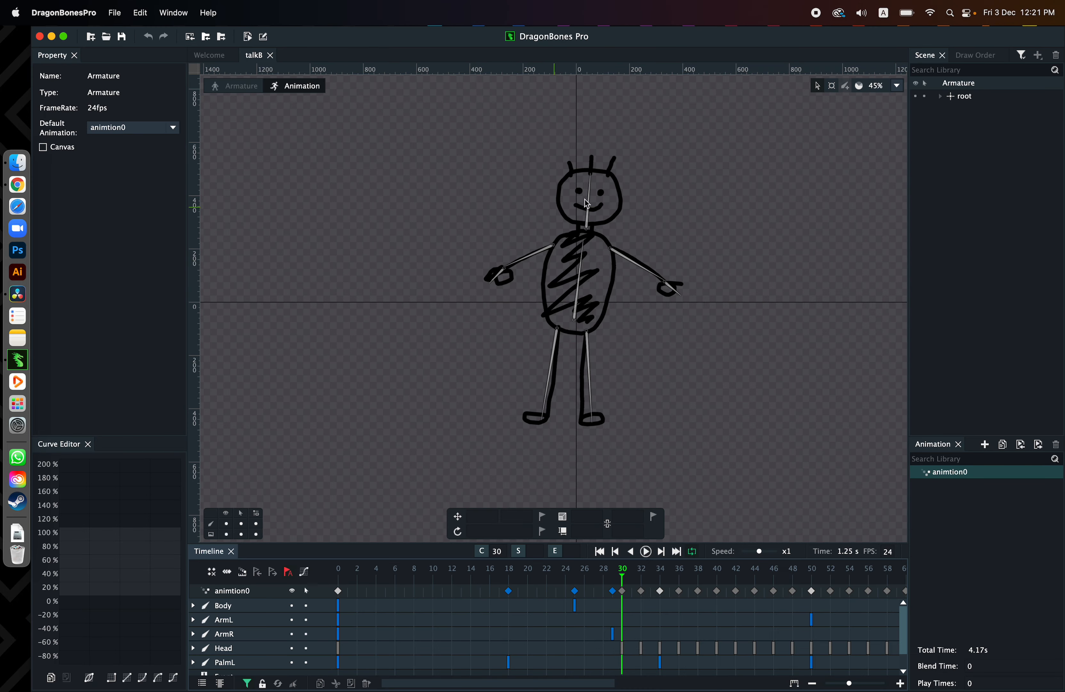
{"action": "key", "text": "super+Tab"}
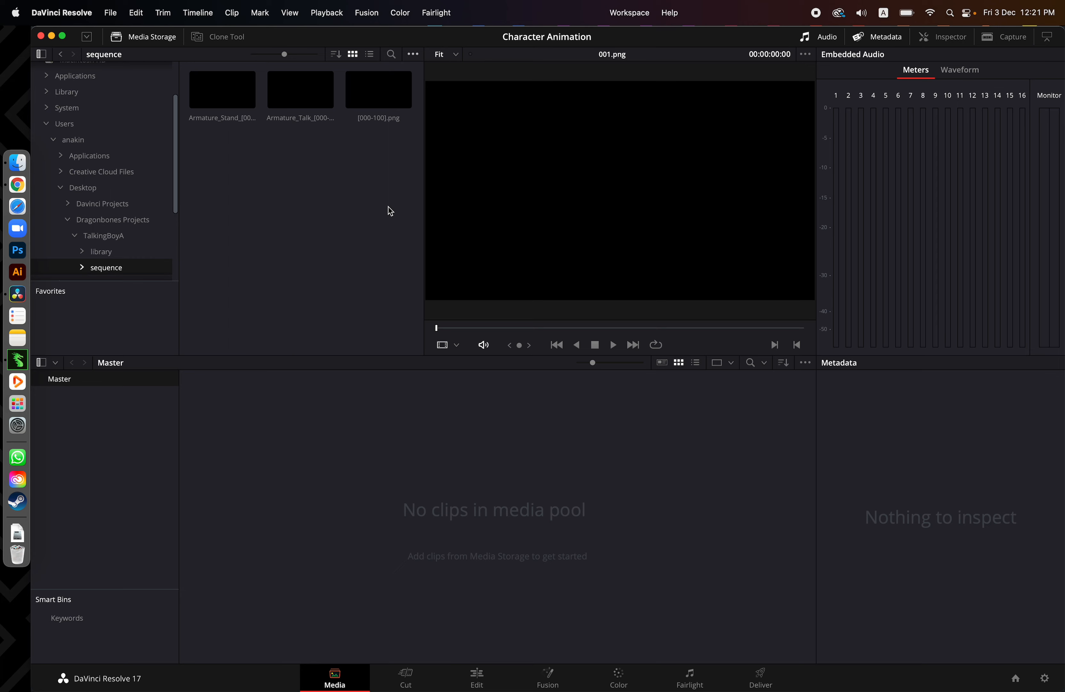
{"action": "left_click_drag", "start_coordinate": [396, 154], "coordinate": [218, 89]}
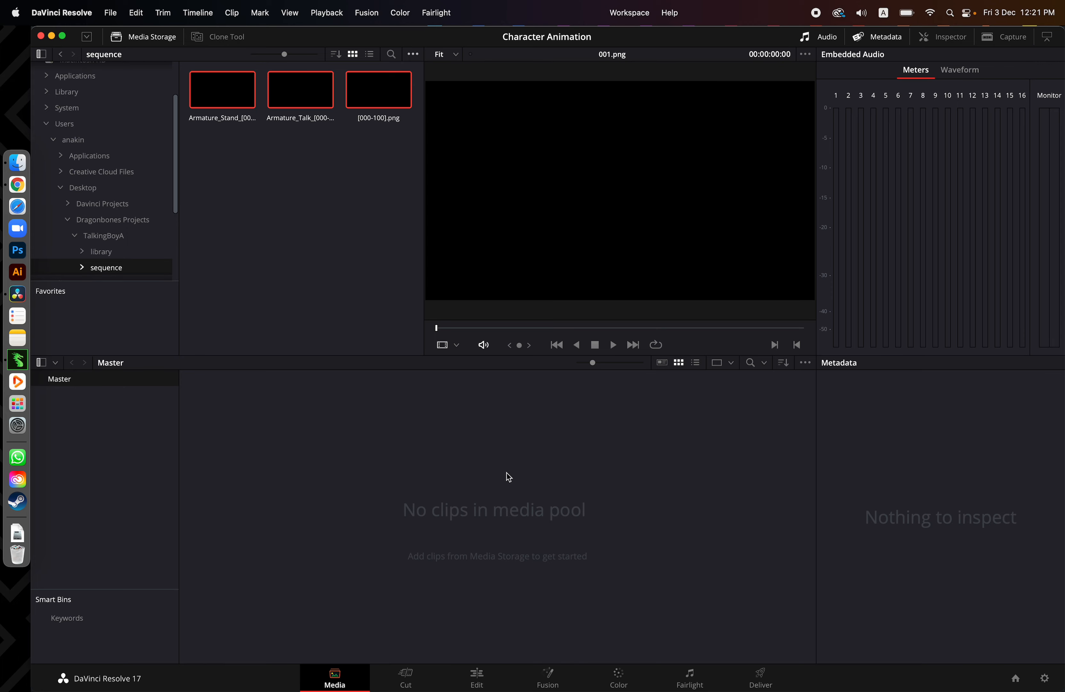
{"action": "left_click_drag", "start_coordinate": [366, 104], "coordinate": [456, 504]}
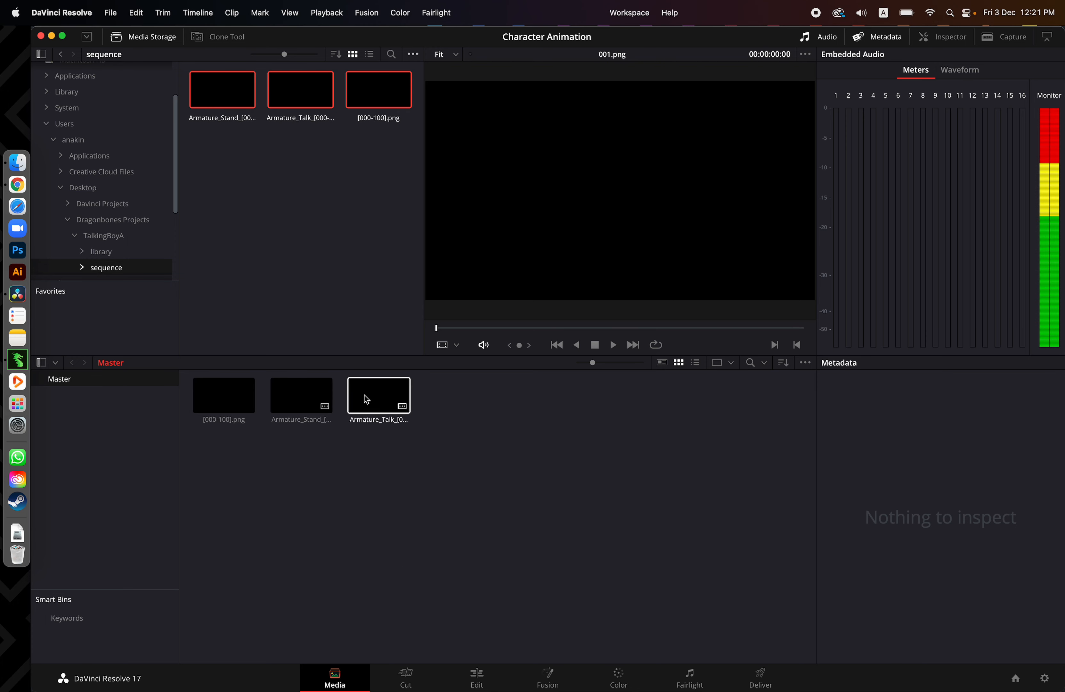
On the Edit page, add a Solid Color generator about 17 seconds long at the start of a new timeline
{"action": "left_click", "coordinate": [477, 676]}
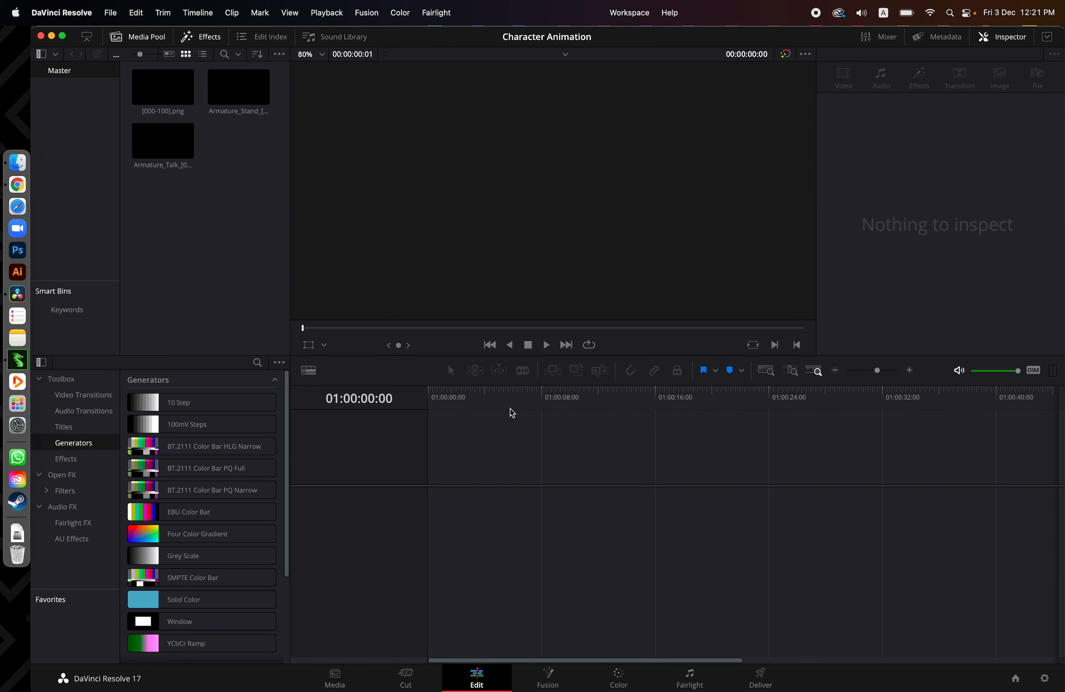
{"action": "left_click", "coordinate": [239, 99]}
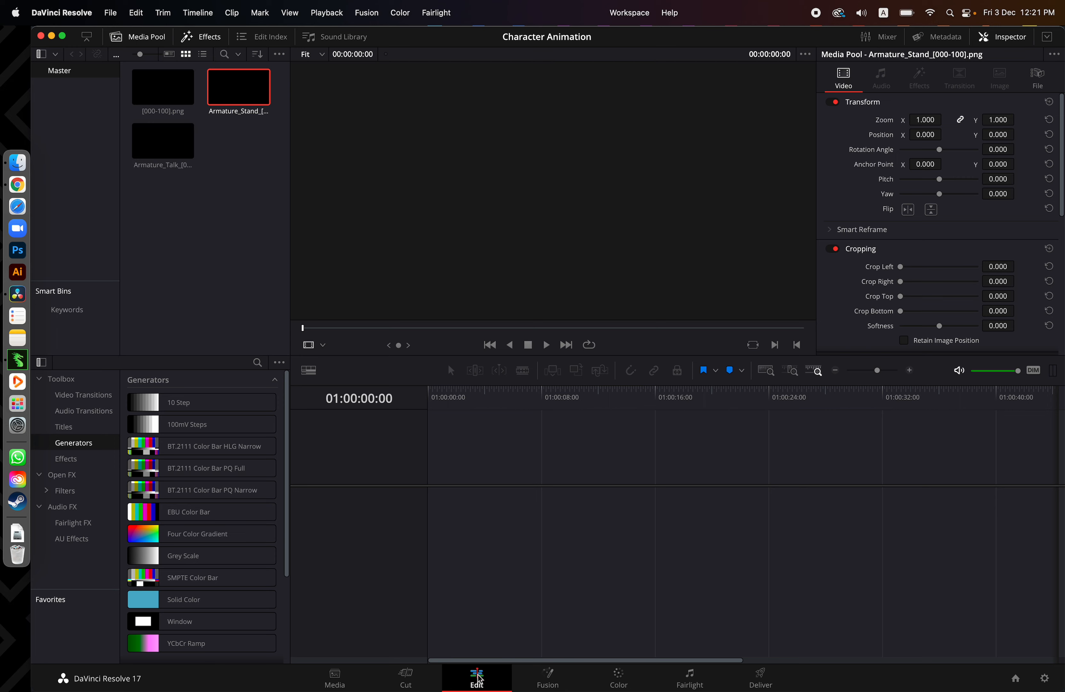
{"action": "left_click", "coordinate": [205, 38]}
{"action": "left_click", "coordinate": [204, 39]}
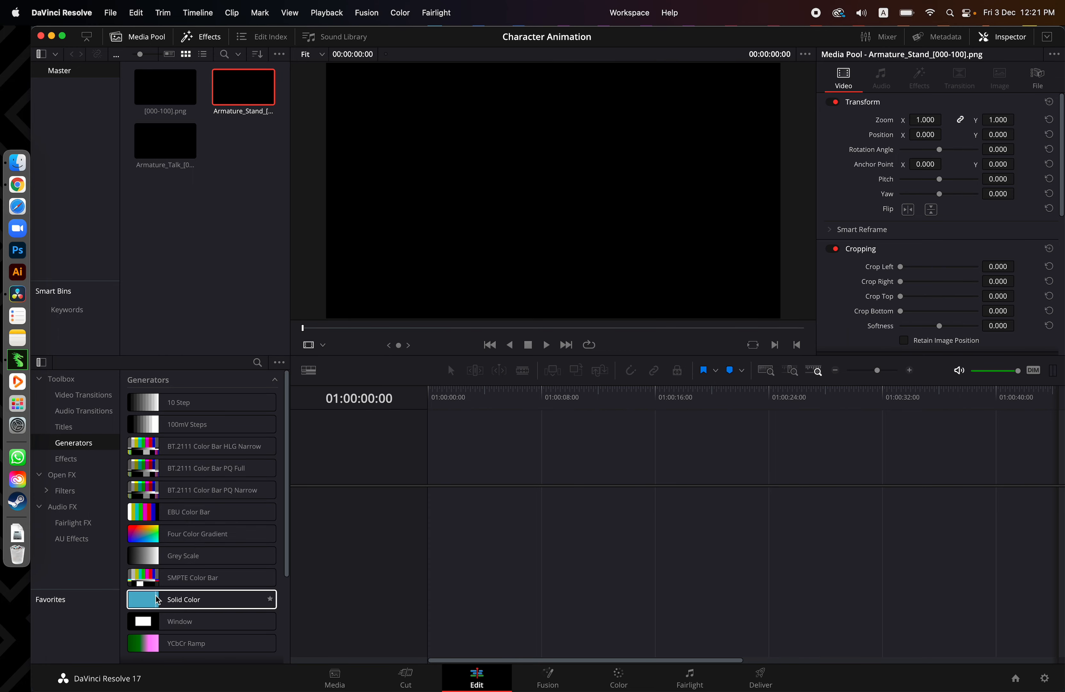
{"action": "left_click_drag", "start_coordinate": [158, 600], "coordinate": [675, 510]}
Set the Solid Color clip's generator color to the white Snow swatch
{"action": "left_click", "coordinate": [588, 517]}
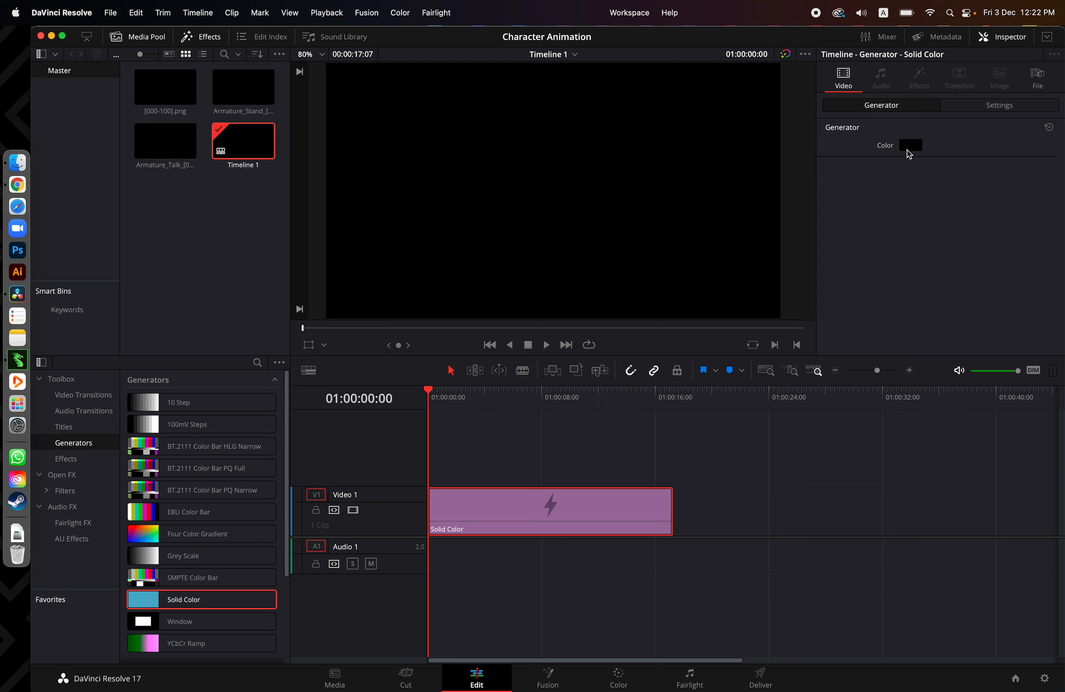
{"action": "left_click", "coordinate": [915, 148]}
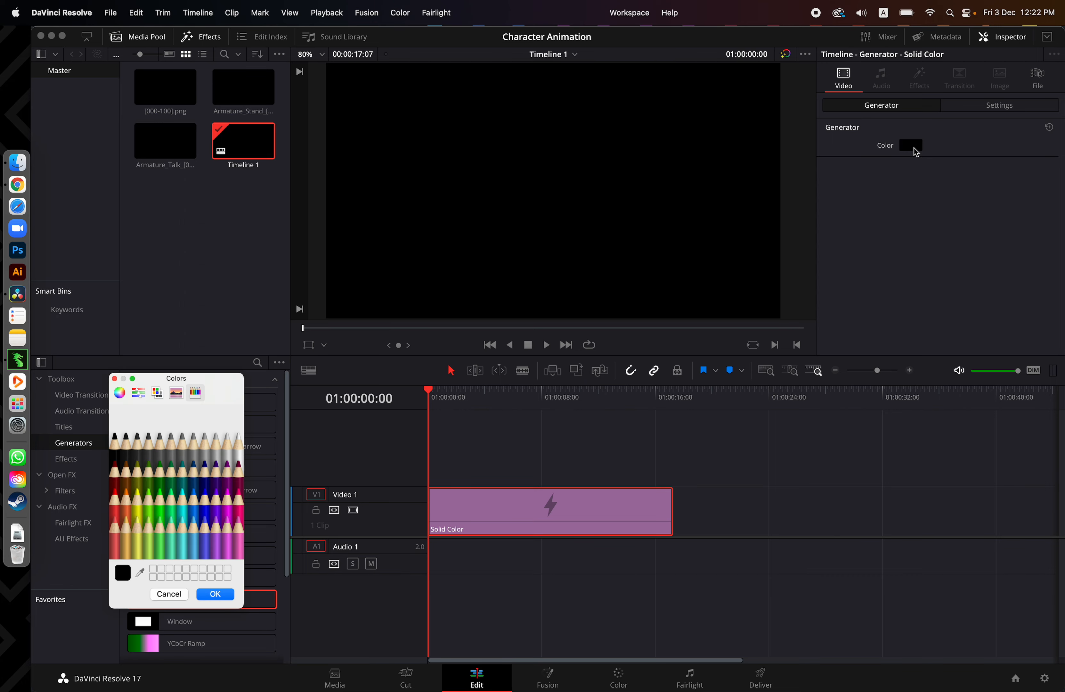
{"action": "left_click", "coordinate": [242, 453]}
{"action": "left_click", "coordinate": [227, 453]}
{"action": "left_click", "coordinate": [241, 454]}
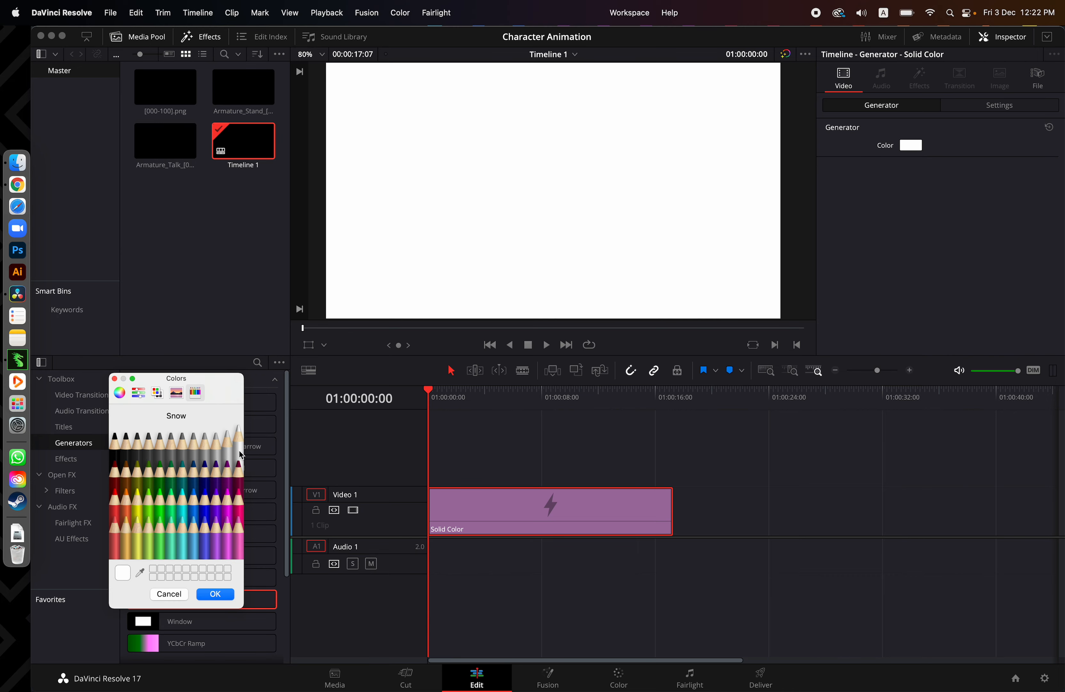
{"action": "left_click", "coordinate": [215, 595]}
Place the [000-100].png sequence at the timeline start on Video 2 above the Solid Color clip, and return the playhead to the beginning
{"action": "left_click", "coordinate": [165, 87]}
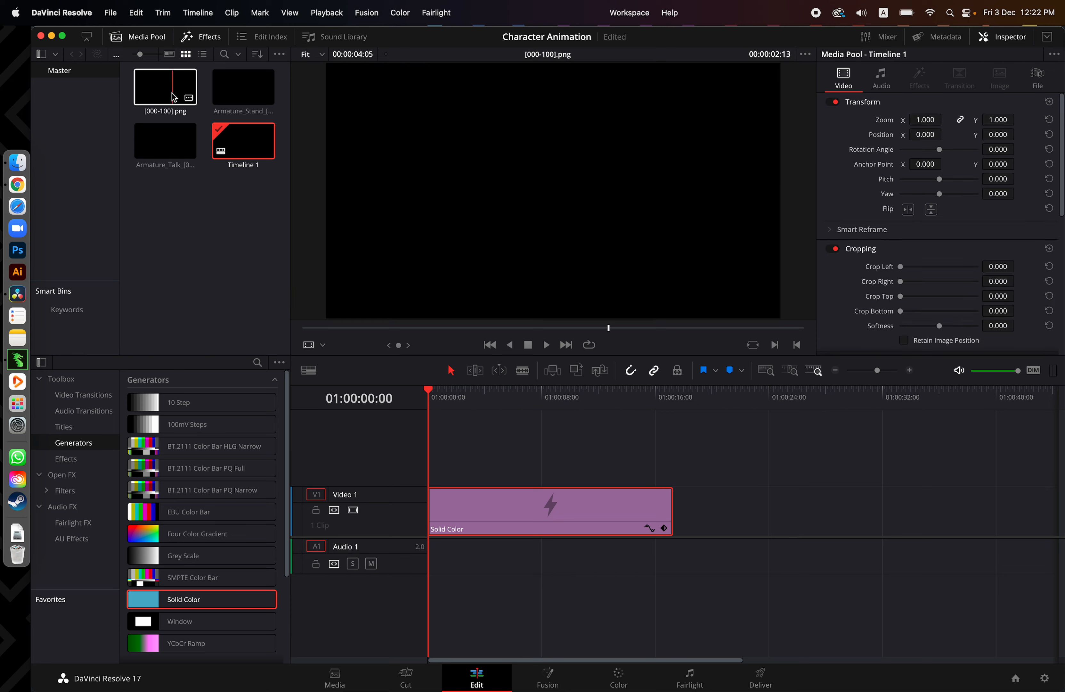
{"action": "mouse_move", "coordinate": [163, 89]}
{"action": "left_mouse_down"}
{"action": "mouse_move", "coordinate": [447, 450]}
{"action": "mouse_move", "coordinate": [434, 459]}
{"action": "left_mouse_up"}
{"action": "left_click", "coordinate": [446, 405]}
{"action": "mouse_move", "coordinate": [447, 406]}
{"action": "left_mouse_down"}
{"action": "mouse_move", "coordinate": [478, 402]}
{"action": "mouse_move", "coordinate": [431, 409]}
{"action": "left_mouse_up"}
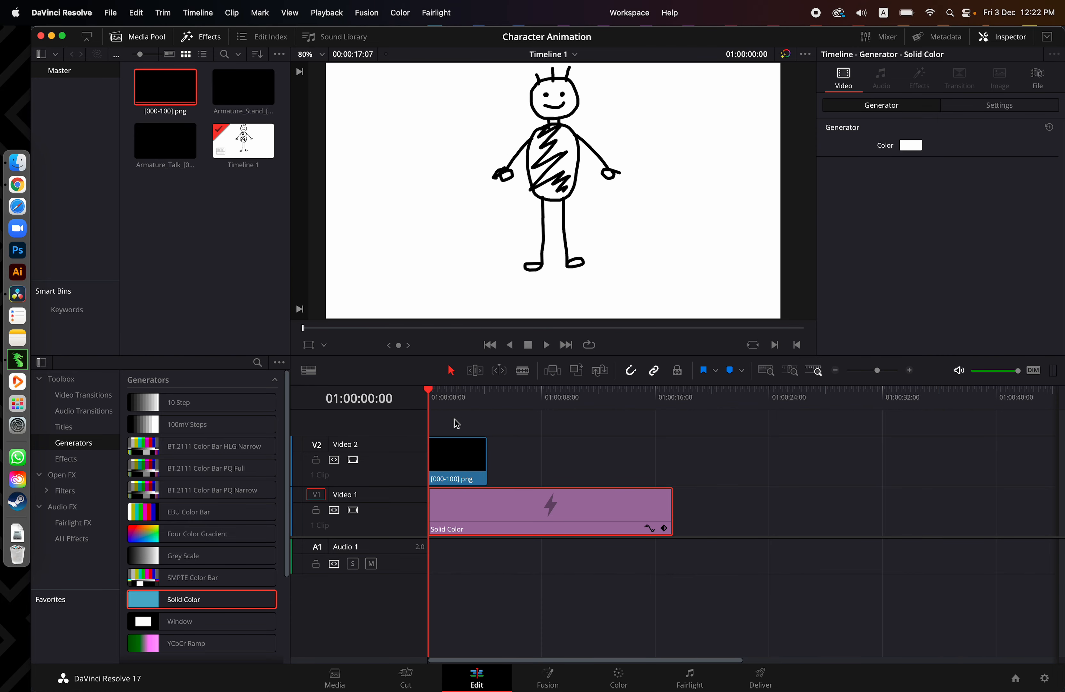
Duplicate the [000-100].png clip directly after the first one on Video 2
{"action": "left_click", "coordinate": [473, 456]}
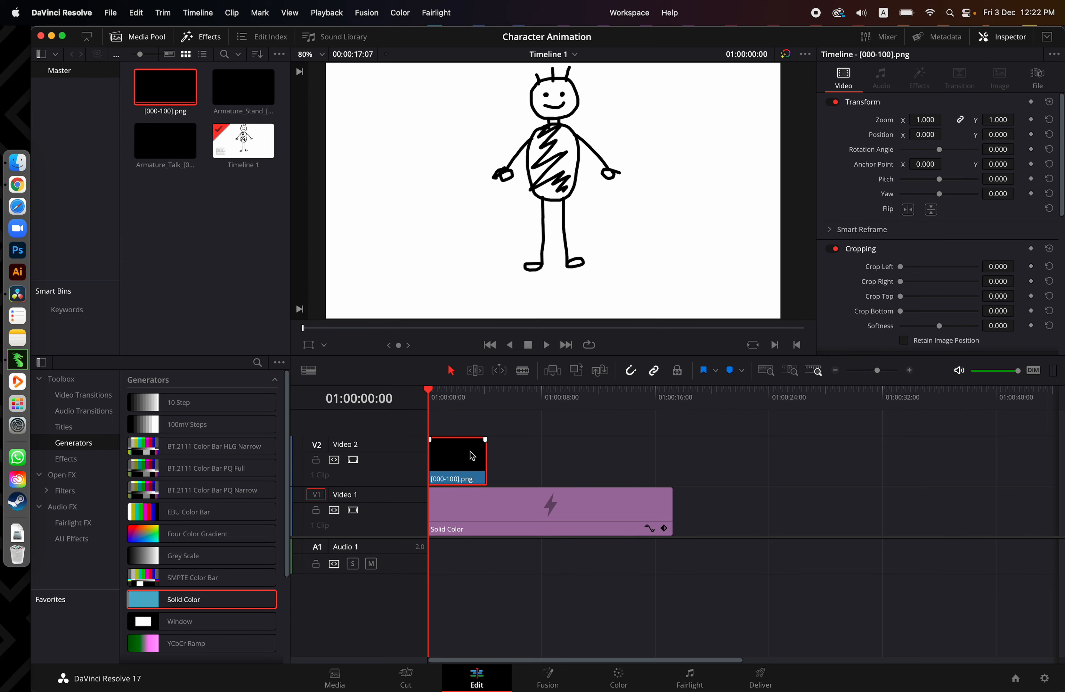
{"action": "left_click_drag", "start_coordinate": [458, 455], "coordinate": [510, 458]}
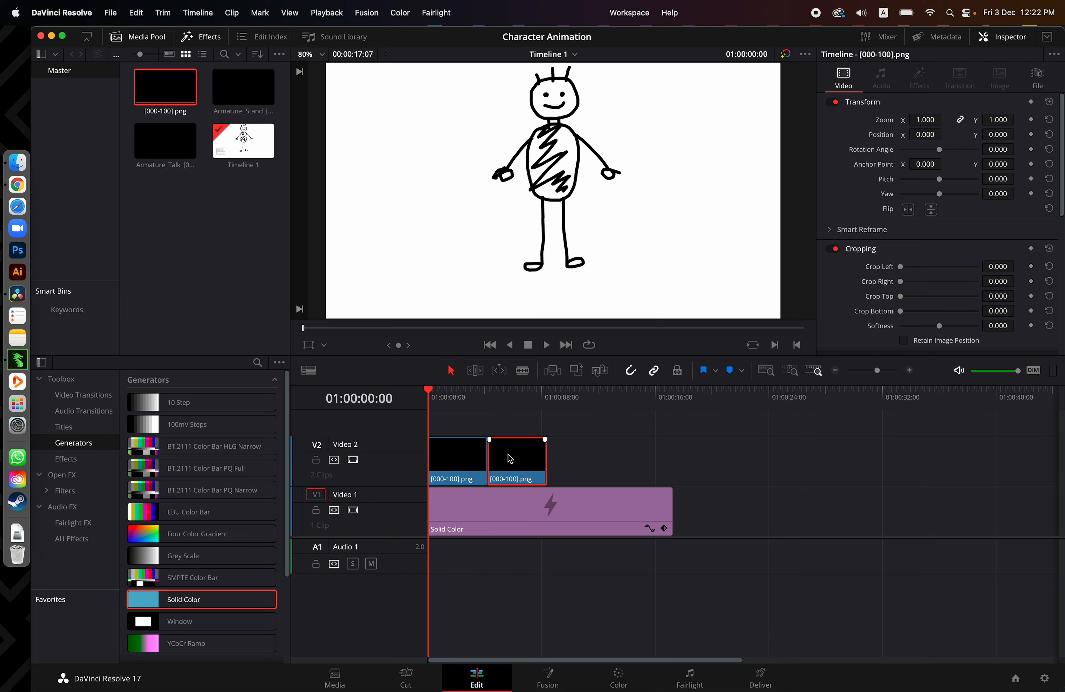
{"action": "left_click_drag", "start_coordinate": [455, 404], "coordinate": [440, 399]}
Switch to DragonBones Pro and compare the character's pose at frame 0 and frame 100 of the animation
{"action": "key", "text": "super+Tab"}
{"action": "left_click_drag", "start_coordinate": [347, 579], "coordinate": [338, 579]}
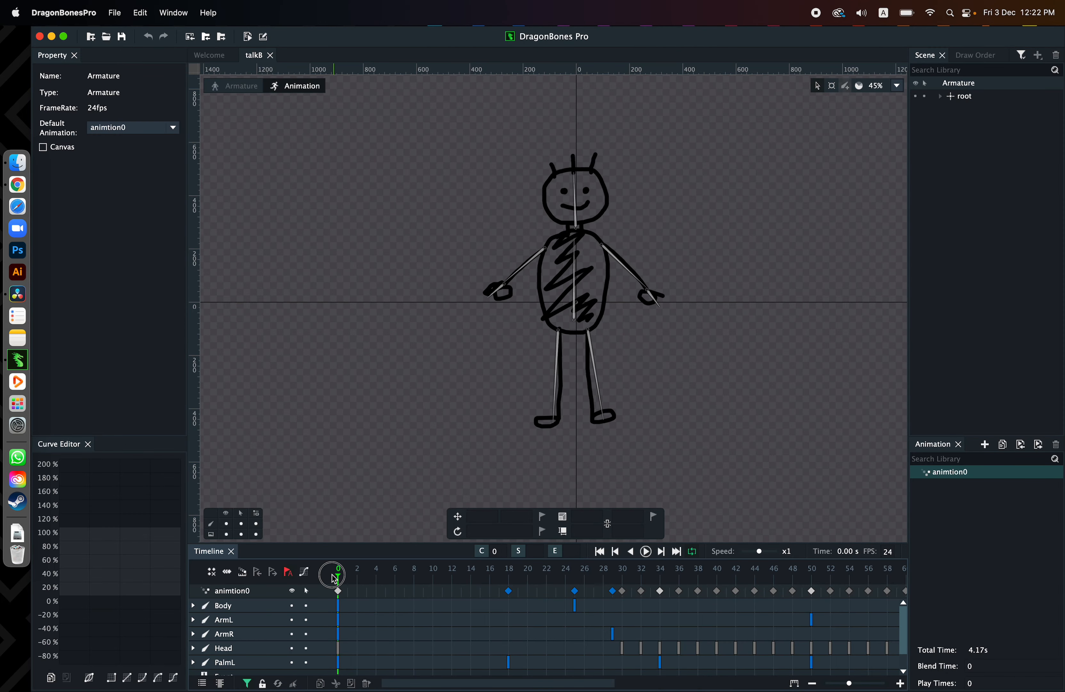
{"action": "left_click", "coordinate": [811, 683]}
{"action": "left_click", "coordinate": [811, 682]}
{"action": "left_click", "coordinate": [814, 578]}
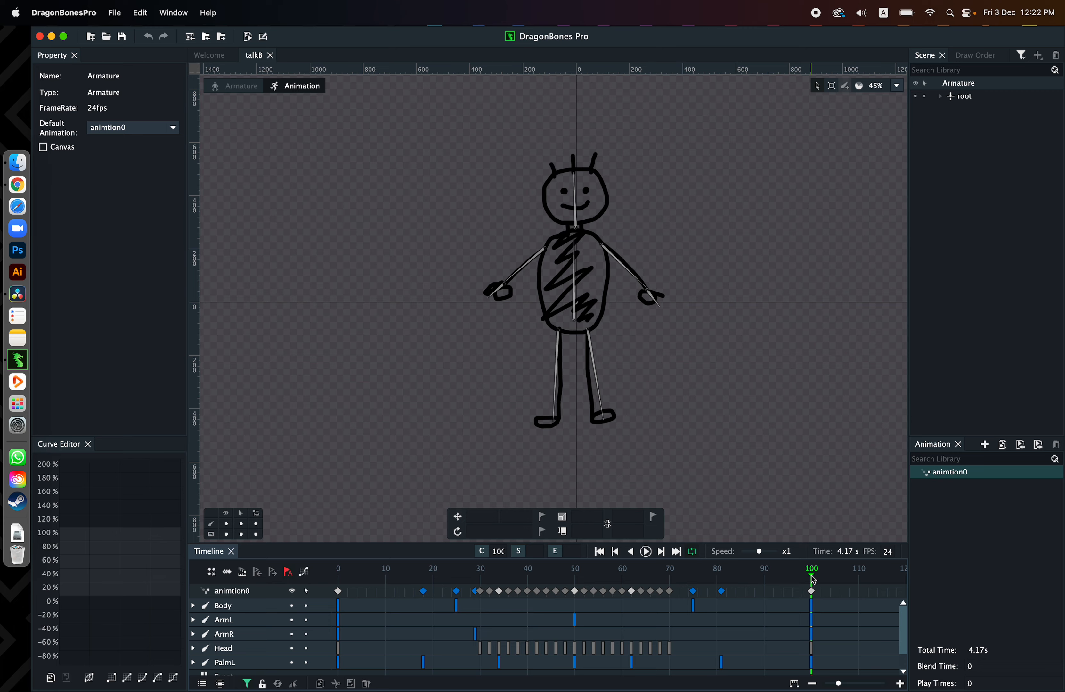
{"action": "left_click_drag", "start_coordinate": [391, 569], "coordinate": [338, 579]}
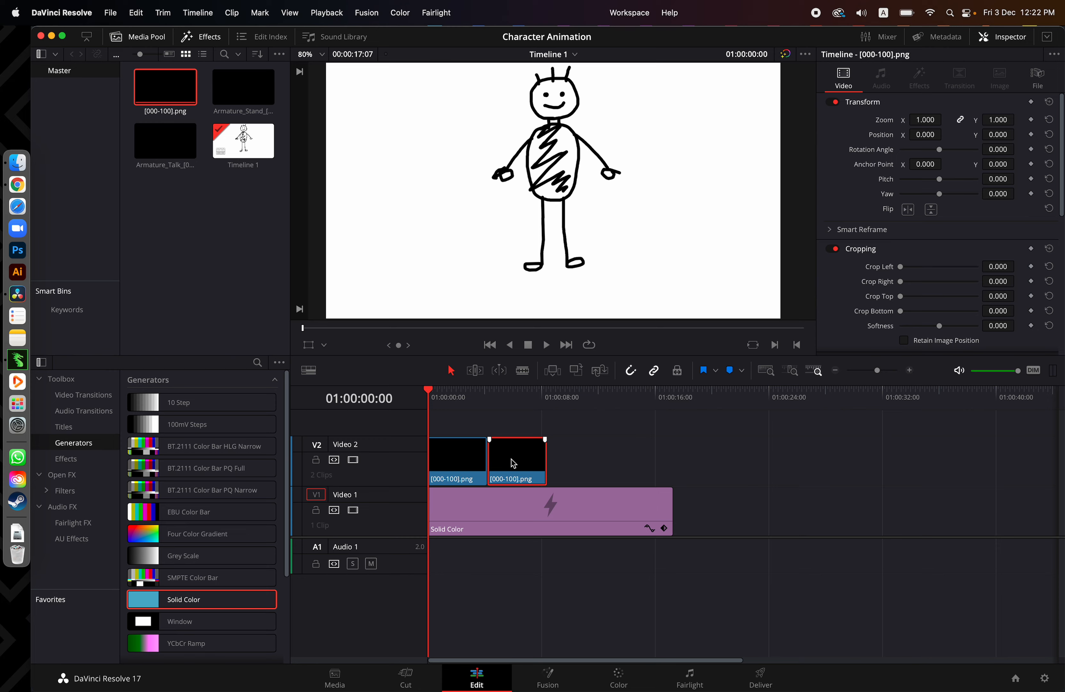
In DaVinci Resolve, play the timeline across the two repeated clips and delete the second [000-100].png clip
{"action": "key", "text": "space"}
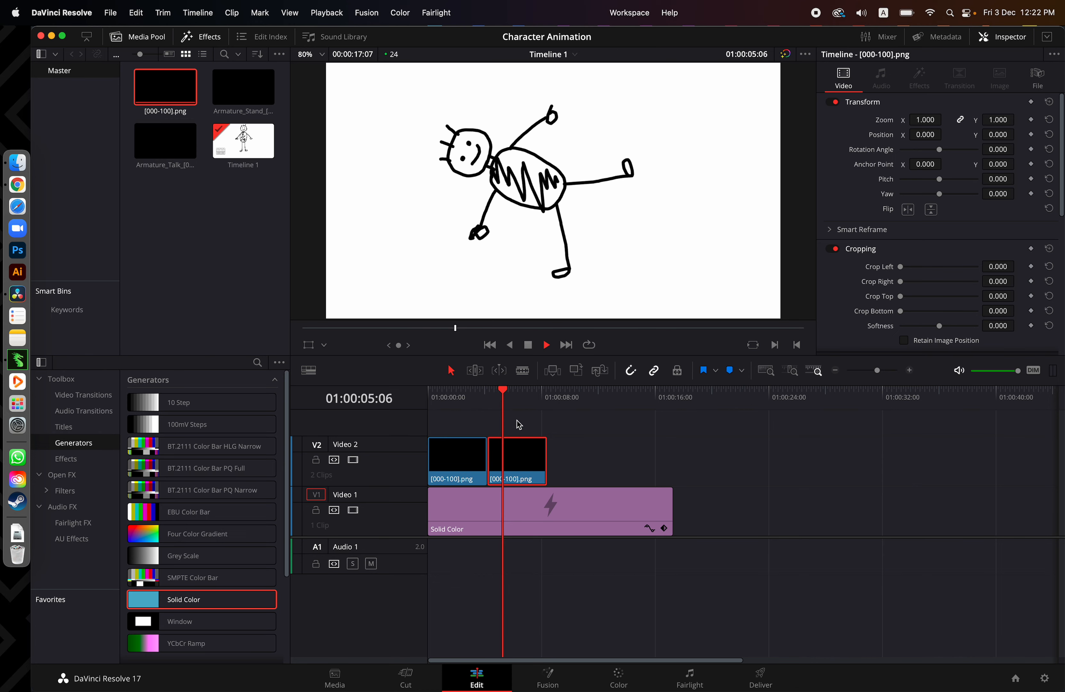
{"action": "key", "text": "space"}
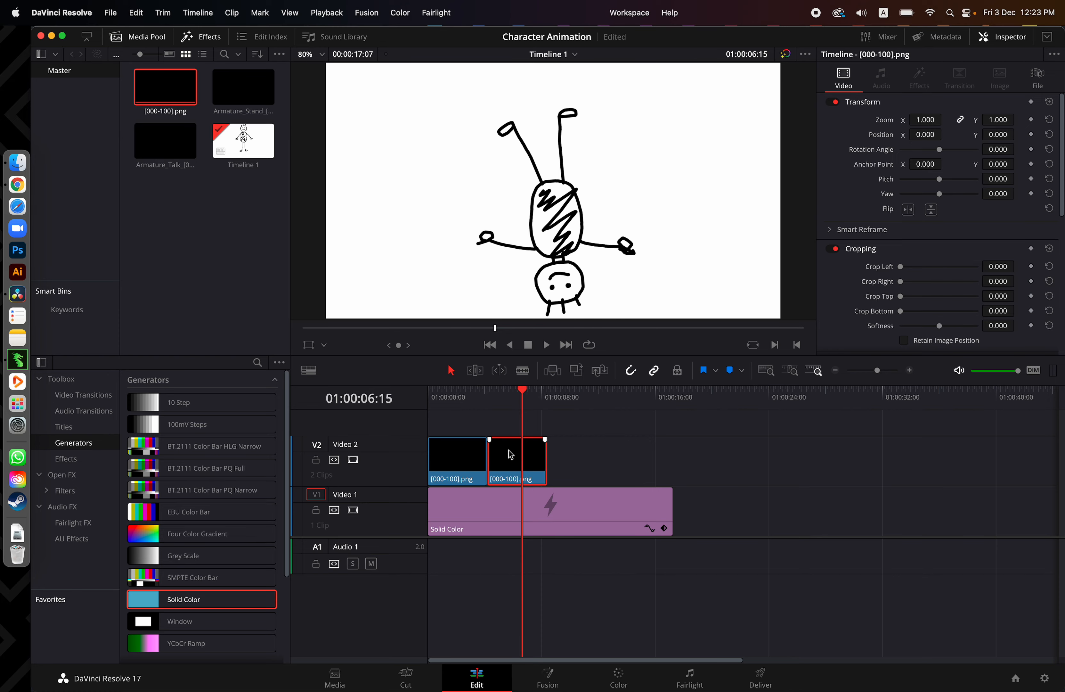
{"action": "key", "text": "BackSpace"}
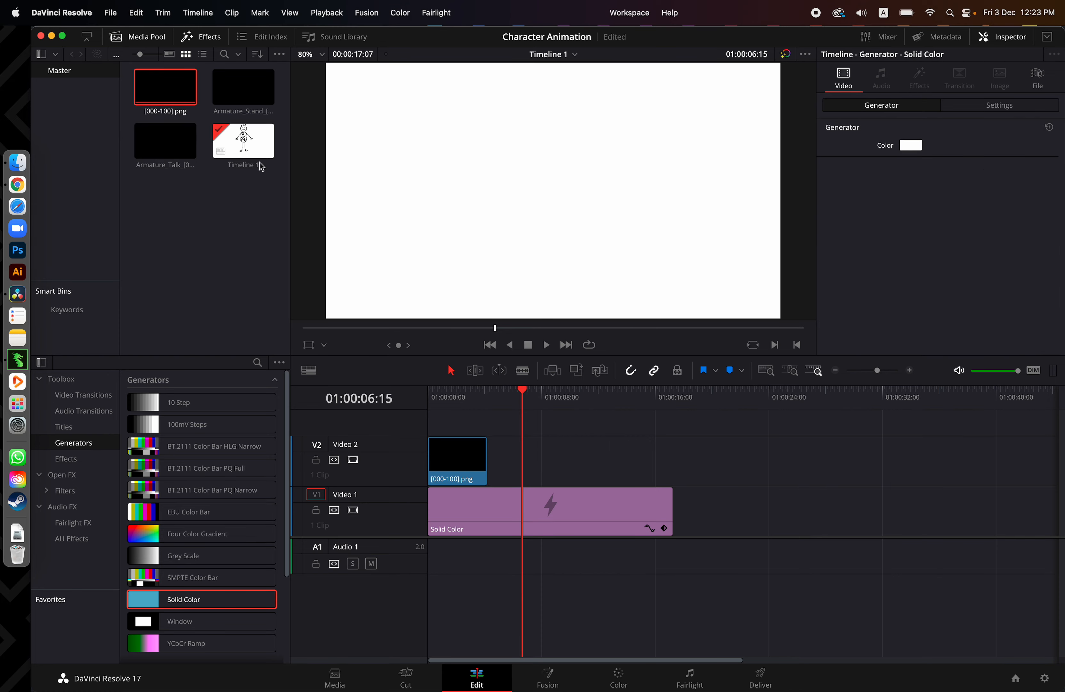
Place the Armature_Talk_[000-100].png sequence directly after the [000-100].png clip on Video 2
{"action": "left_click", "coordinate": [245, 88]}
{"action": "left_click", "coordinate": [177, 138]}
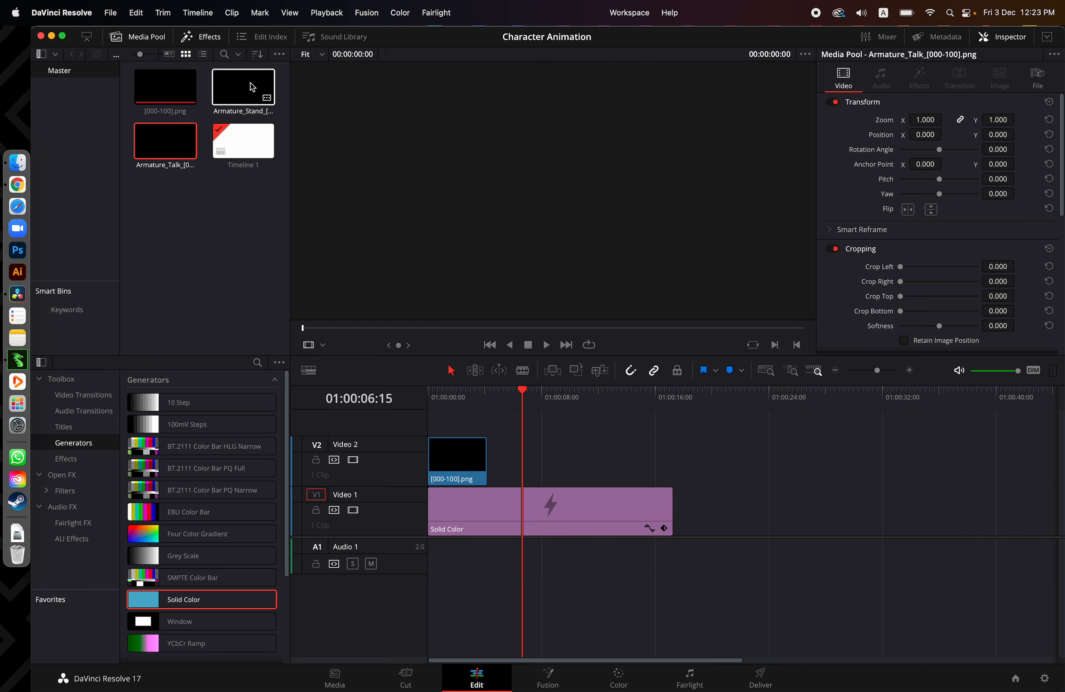
{"action": "left_click_drag", "start_coordinate": [166, 142], "coordinate": [496, 454]}
Play the timeline through the transition from the [000-100].png clip into the Armature_Talk clip and stop within the latter
{"action": "left_click", "coordinate": [485, 409]}
{"action": "left_click", "coordinate": [466, 407]}
{"action": "key", "text": "space"}
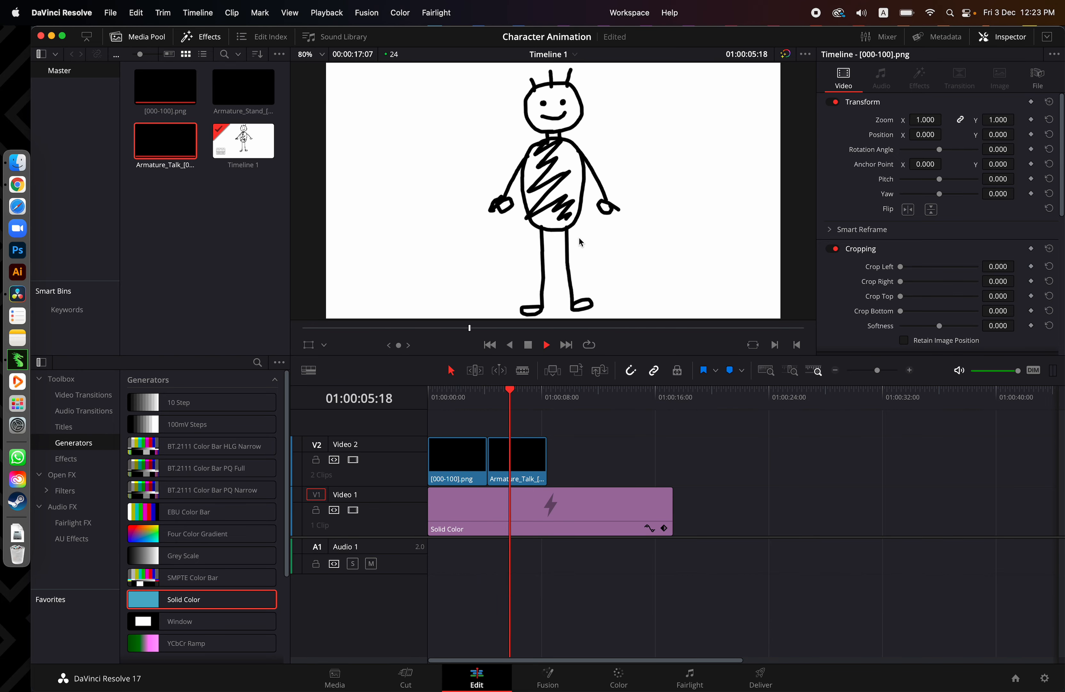
{"action": "left_click", "coordinate": [547, 344]}
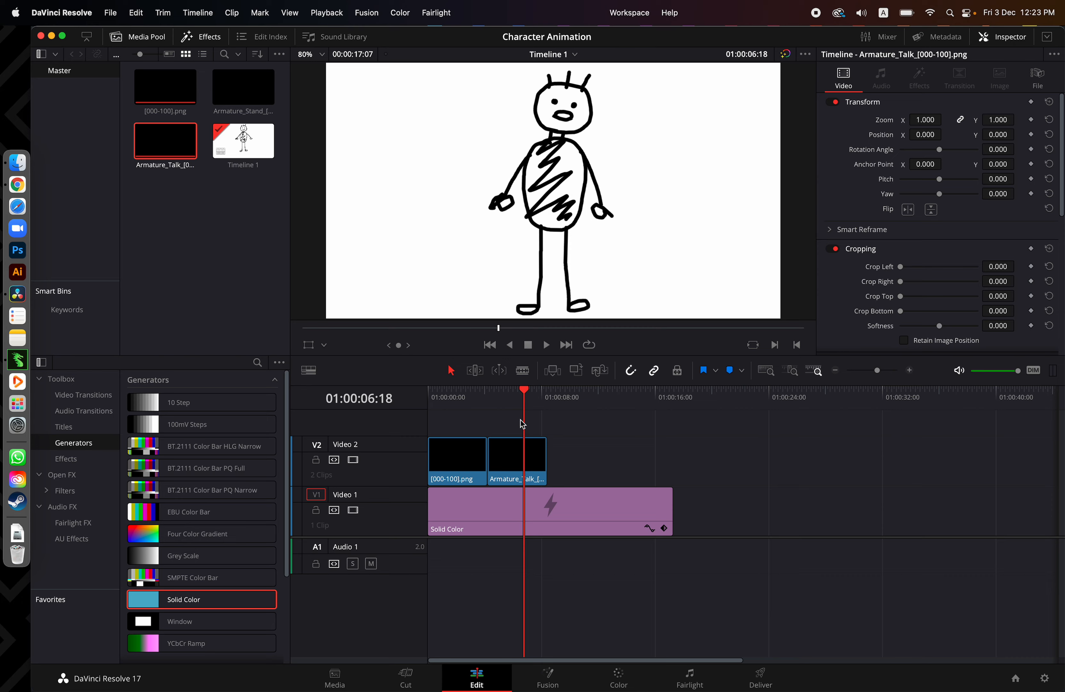
Set the Armature_Talk clip's zoom to 2.050 and its position to X -38, Y -577, and play the result
{"action": "left_click", "coordinate": [522, 459]}
{"action": "left_click", "coordinate": [1014, 40]}
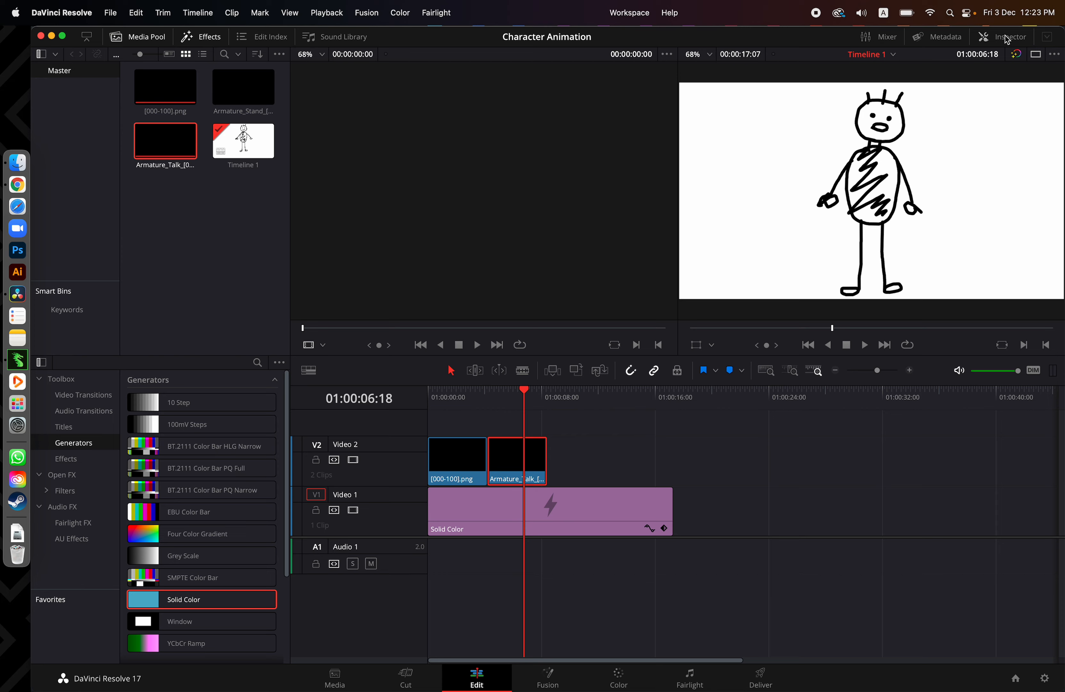
{"action": "left_click", "coordinate": [1009, 43]}
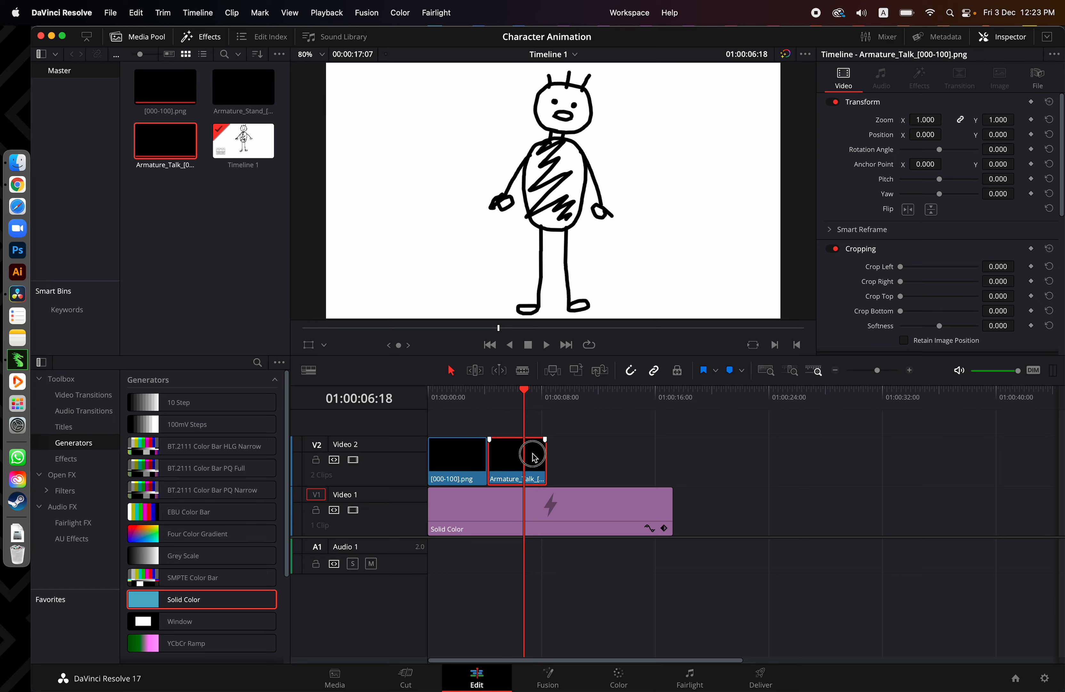
{"action": "left_click_drag", "start_coordinate": [933, 120], "coordinate": [1004, 140]}
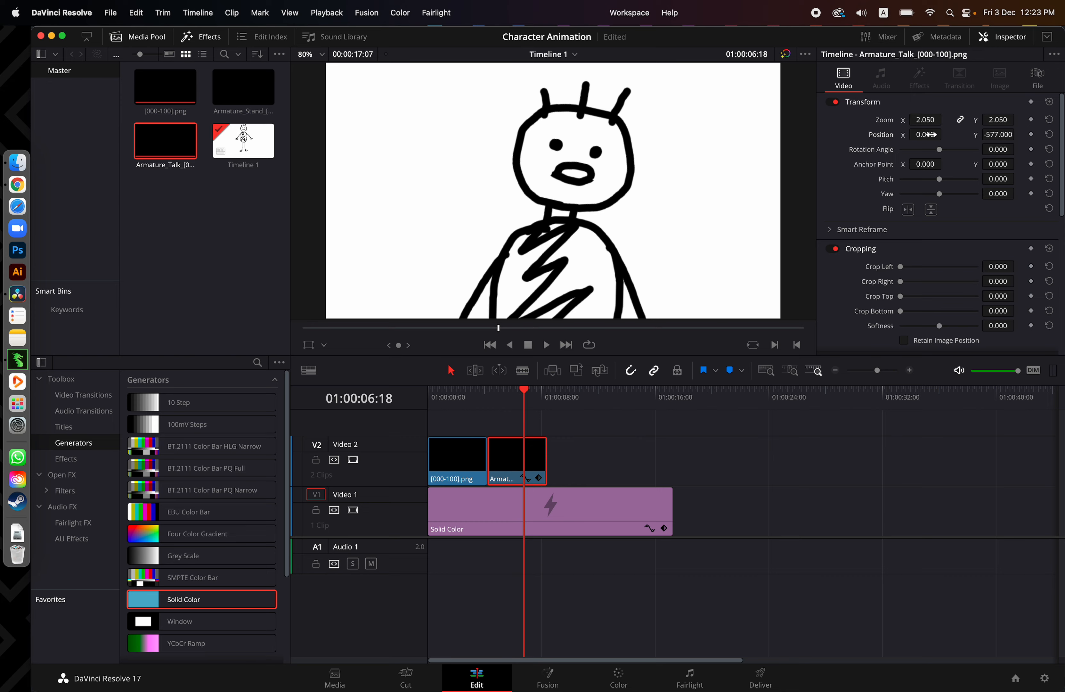
{"action": "left_click_drag", "start_coordinate": [925, 135], "coordinate": [917, 134]}
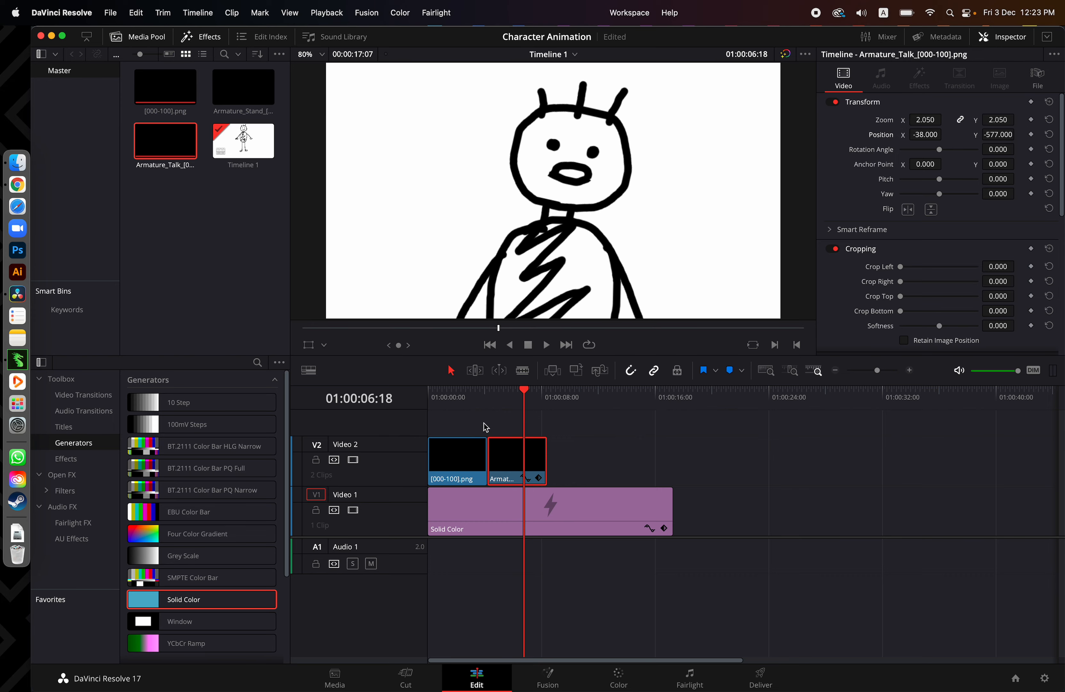
{"action": "left_click", "coordinate": [468, 394]}
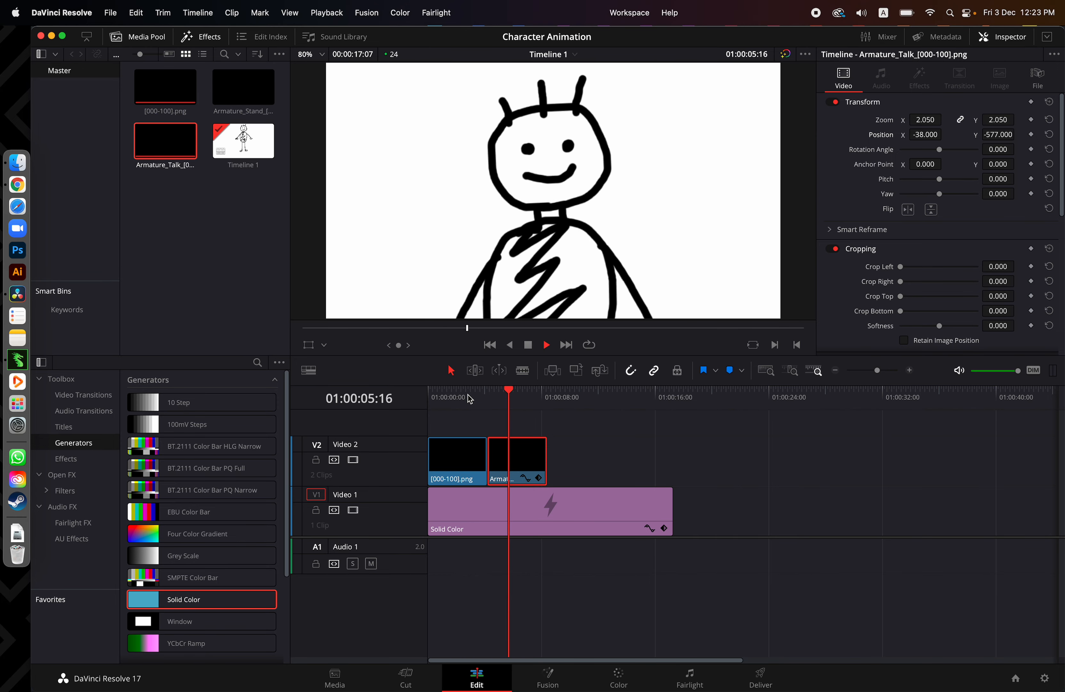
{"action": "key", "text": "space"}
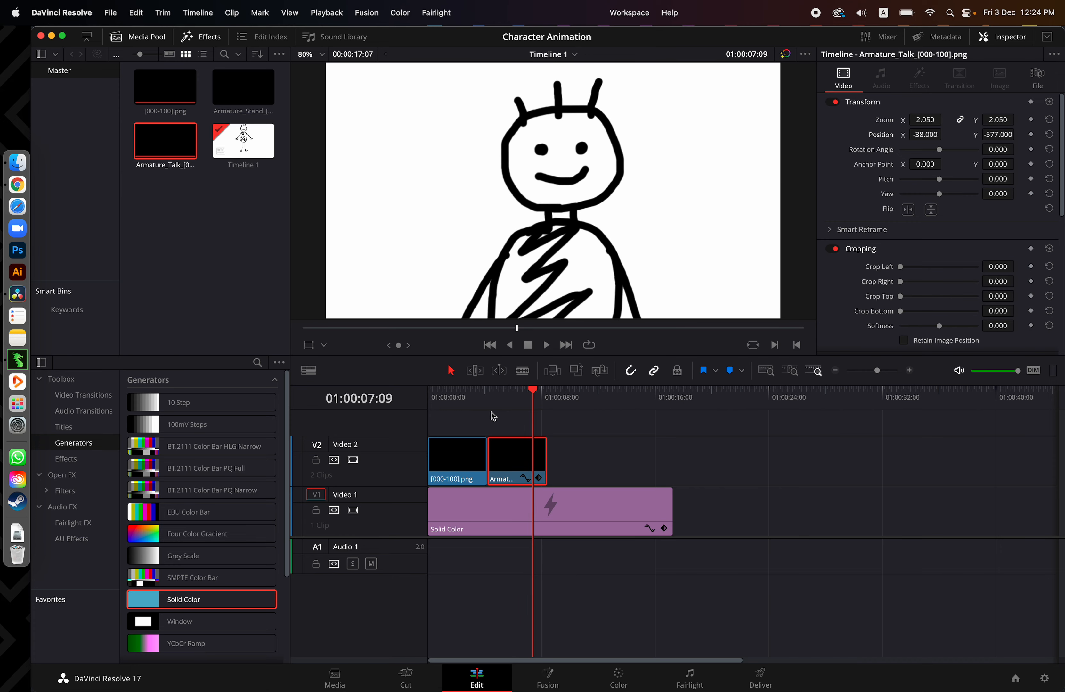
Place the Armature_Stand image sequence directly after the Armature_Talk clip on Video 2 and play through the transition
{"action": "left_click_drag", "start_coordinate": [243, 88], "coordinate": [560, 466]}
{"action": "left_click", "coordinate": [539, 400]}
{"action": "left_click", "coordinate": [520, 399]}
{"action": "key", "text": "space"}
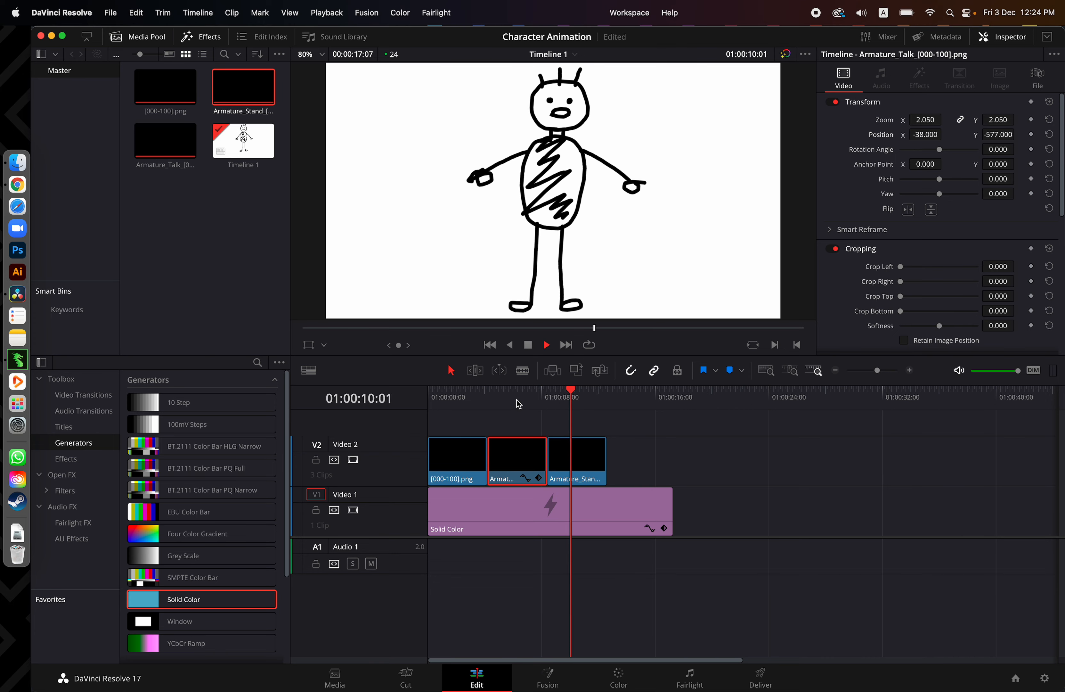
{"action": "key", "text": "space"}
Set the Armature_Stand clip's zoom to 1.350, rotation angle to 13.740 and vertical position to -258, and play the result
{"action": "left_click", "coordinate": [584, 469]}
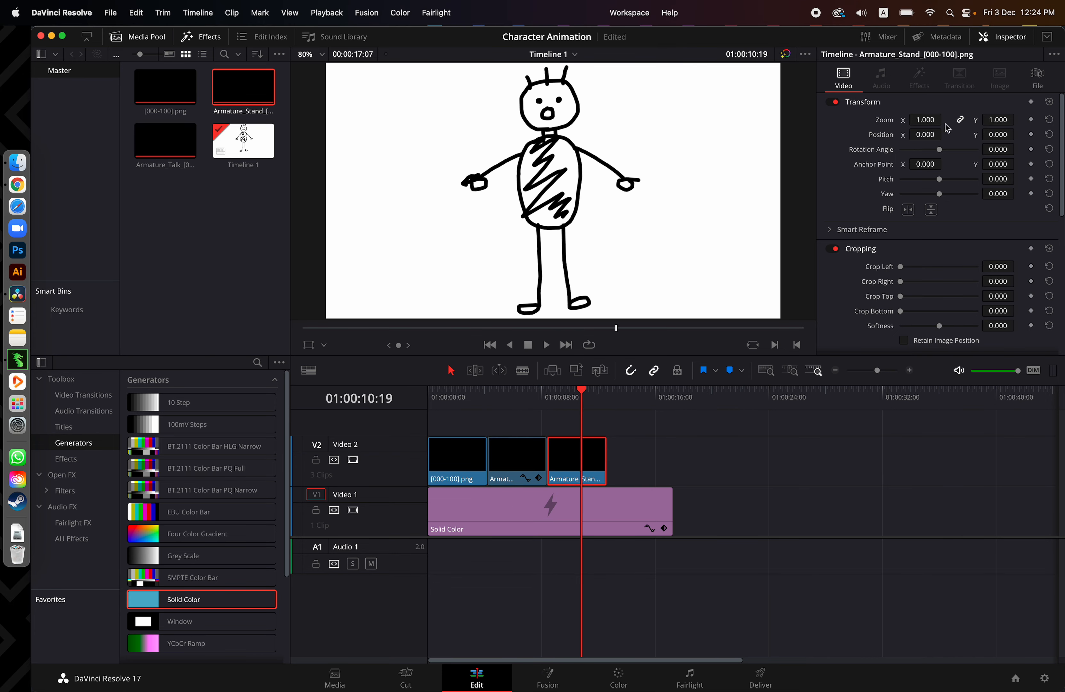
{"action": "left_click_drag", "start_coordinate": [941, 150], "coordinate": [942, 152]}
{"action": "left_click", "coordinate": [998, 134]}
{"action": "type", "text": "-367"}
{"action": "key", "text": "Return"}
{"action": "left_click_drag", "start_coordinate": [998, 134], "coordinate": [1019, 119]}
{"action": "key", "text": "space"}
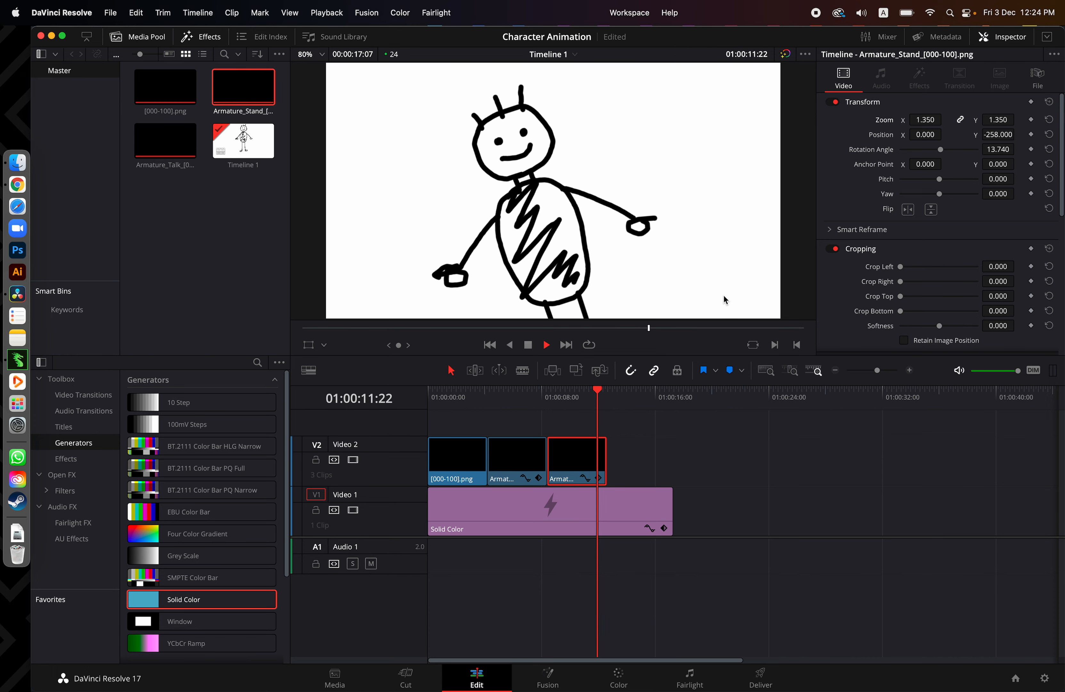
Return to the start of the timeline, switch to the Fairlight page and play the animation through to the end
{"action": "left_click_drag", "start_coordinate": [533, 398], "coordinate": [409, 419]}
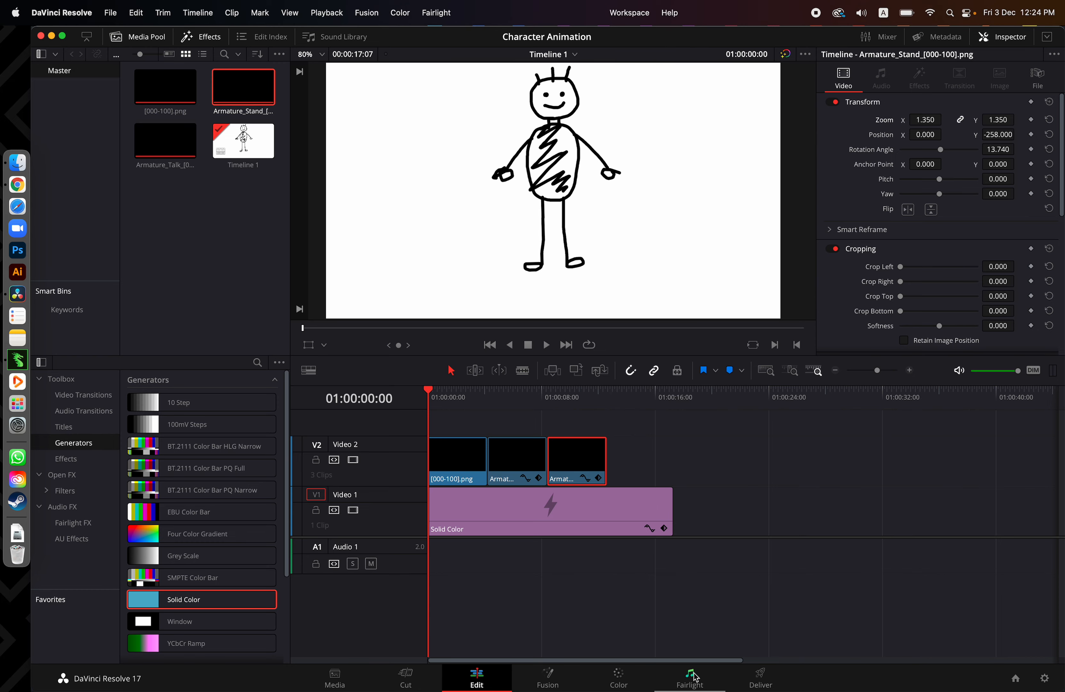
{"action": "left_click", "coordinate": [704, 683]}
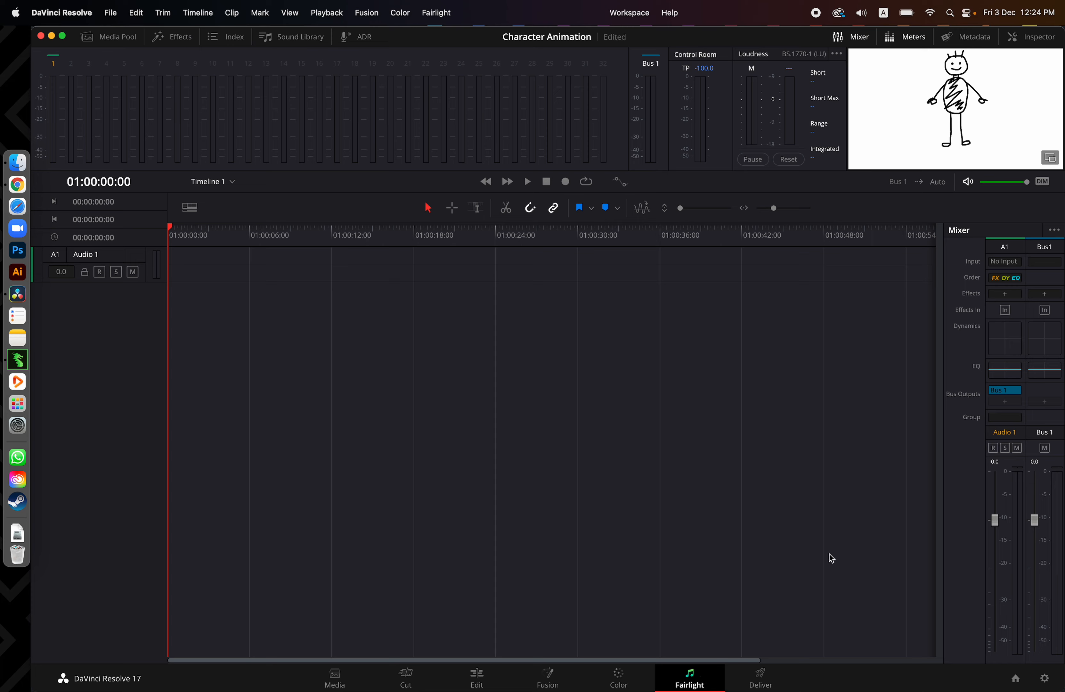
{"action": "key", "text": "space"}
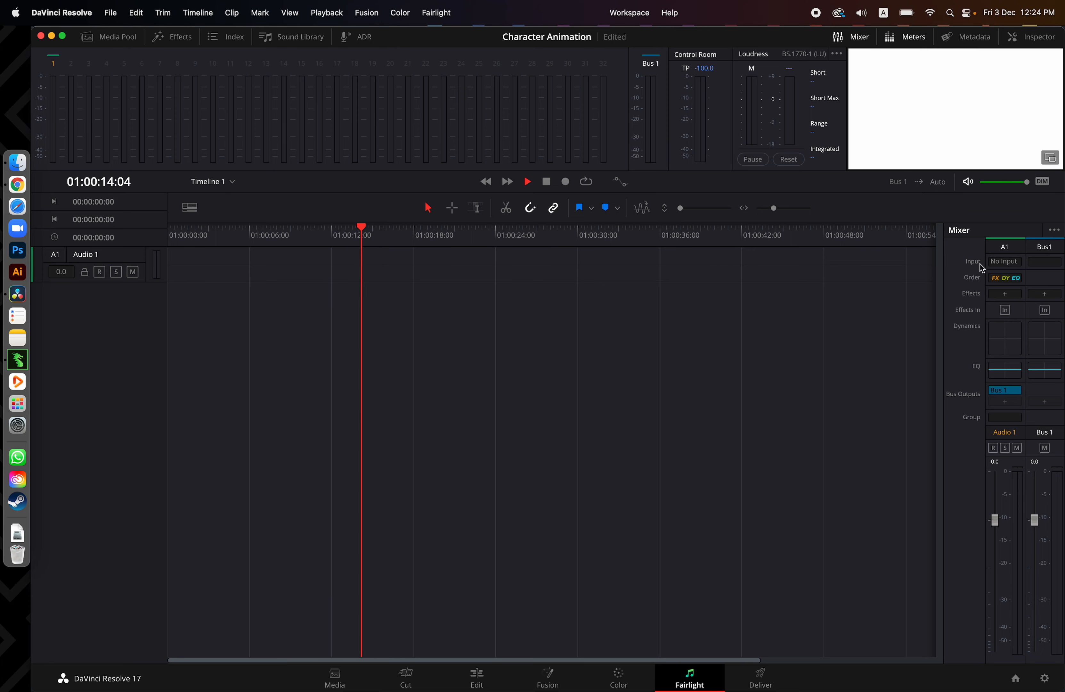
{"action": "key", "text": "space"}
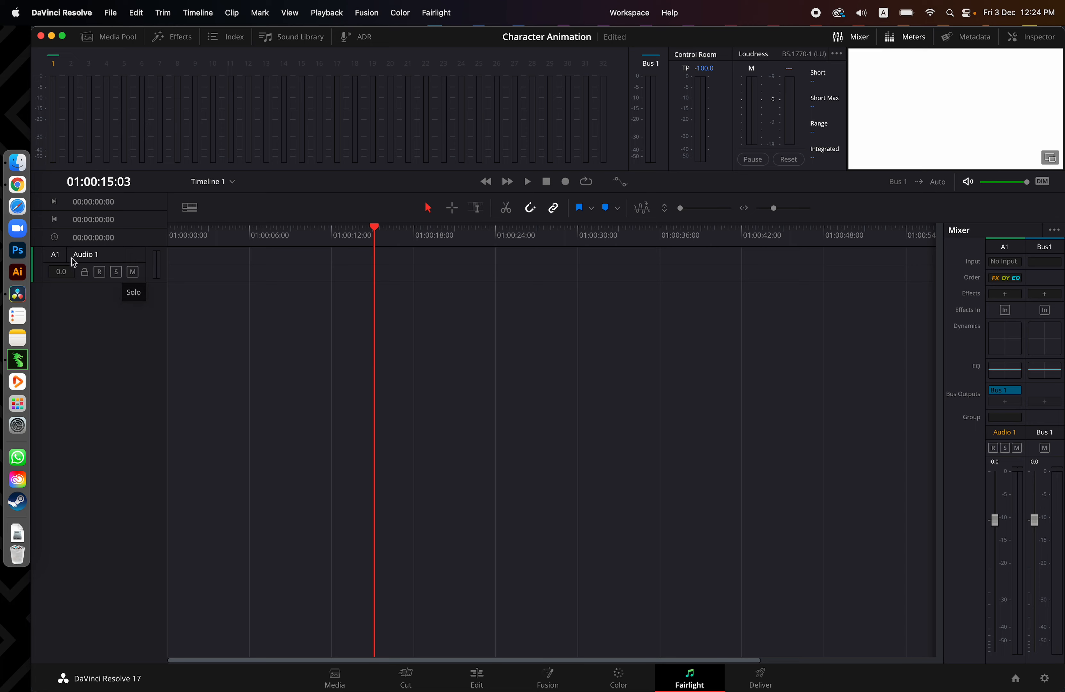
Patch the MacBook Pro Microphone to the left and right inputs of the Audio 1 track
{"action": "left_click", "coordinate": [1007, 262]}
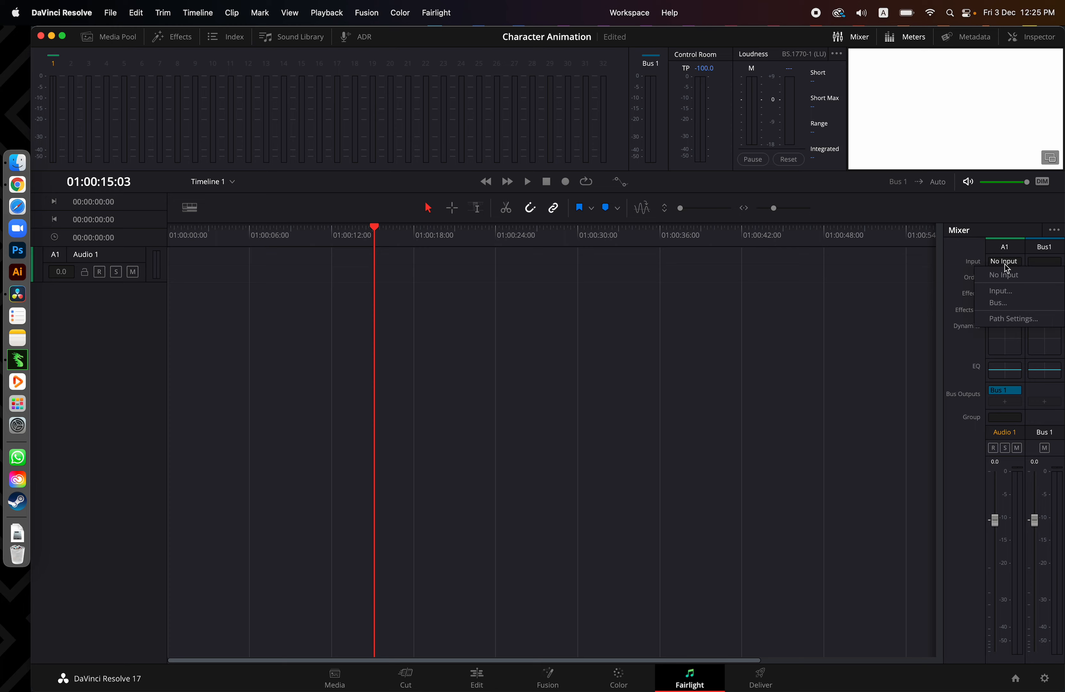
{"action": "left_click", "coordinate": [1001, 293]}
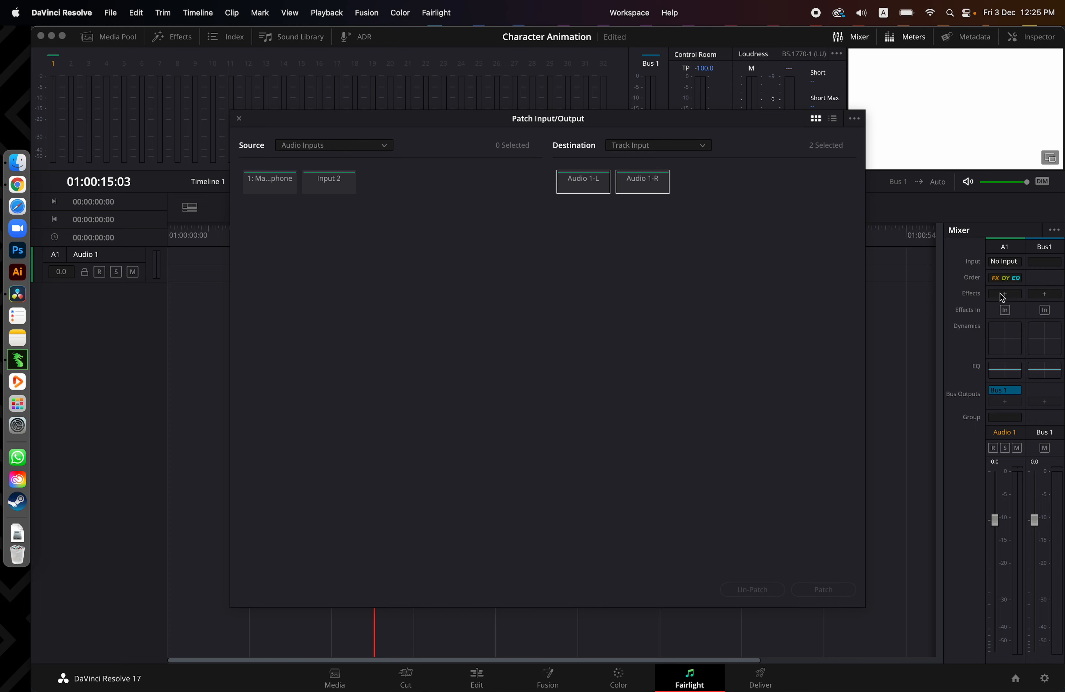
{"action": "left_click", "coordinate": [269, 185]}
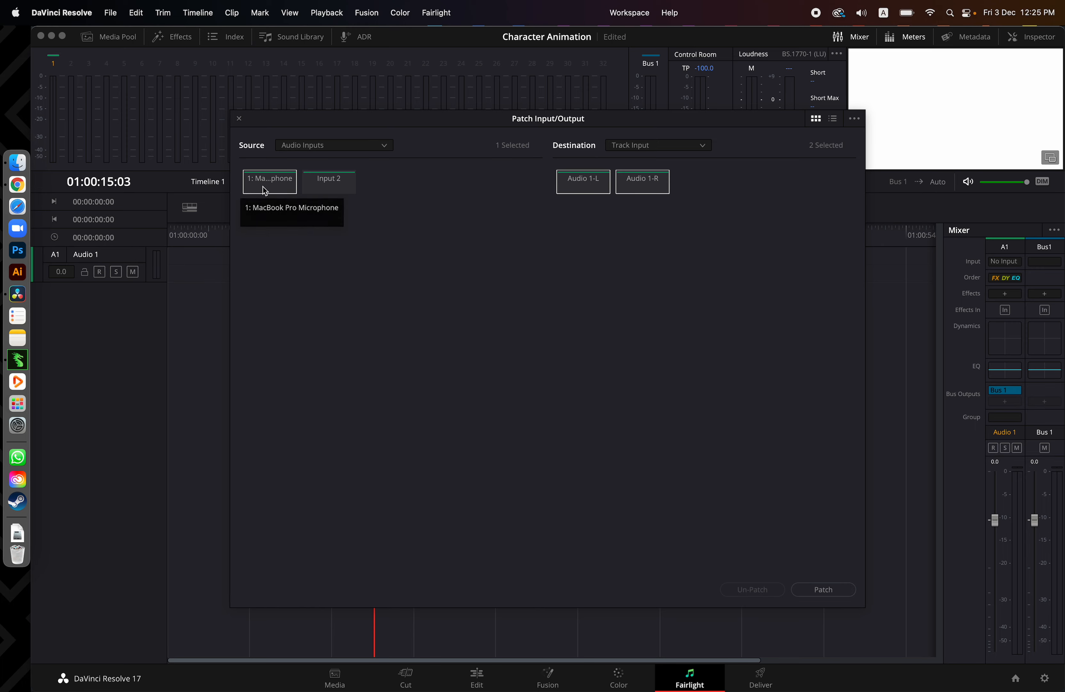
{"action": "left_click", "coordinate": [825, 590]}
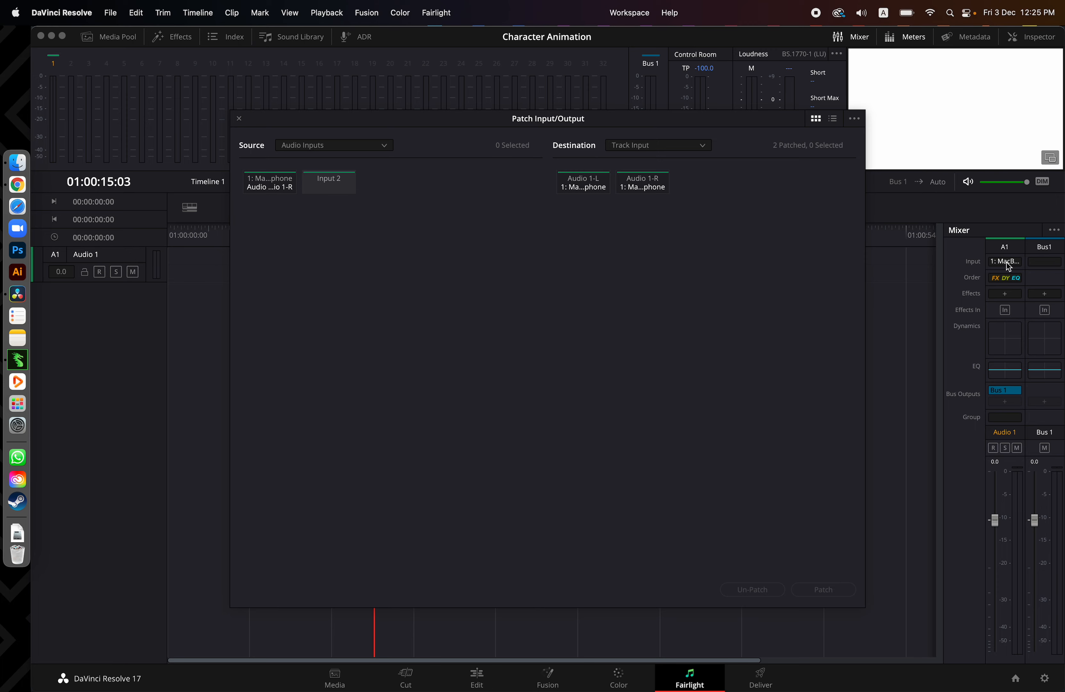
{"action": "left_click", "coordinate": [239, 119]}
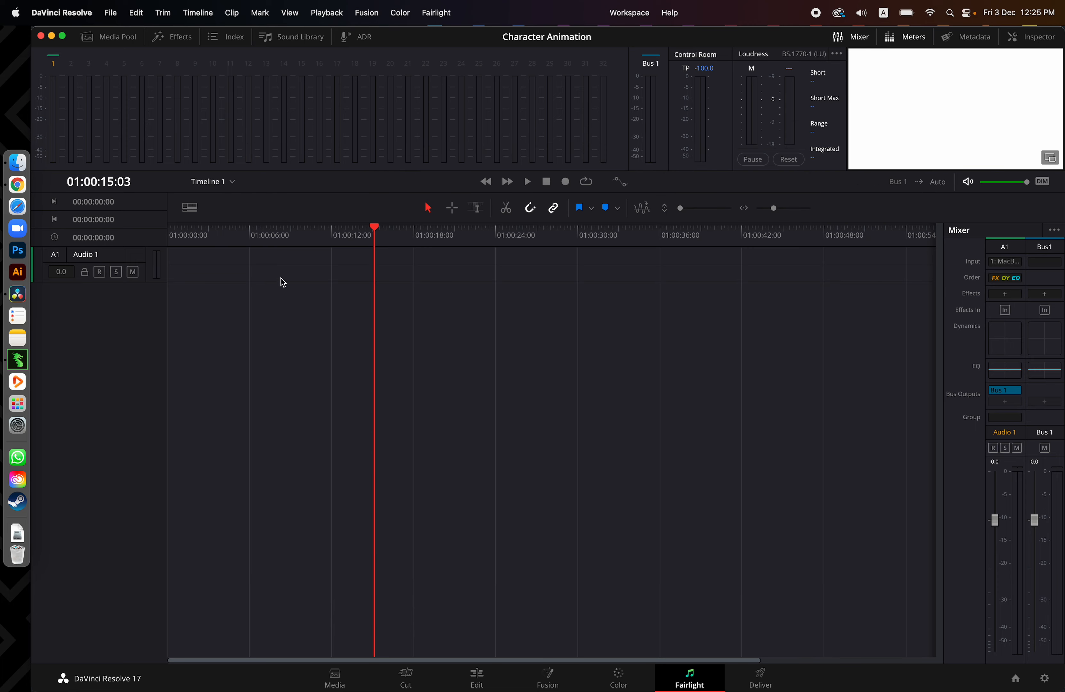
Arm the Audio 1 track and record a voice take from the start of the timeline
{"action": "mouse_move", "coordinate": [257, 241]}
{"action": "left_mouse_down"}
{"action": "mouse_move", "coordinate": [213, 238]}
{"action": "mouse_move", "coordinate": [258, 239]}
{"action": "mouse_move", "coordinate": [250, 243]}
{"action": "left_mouse_up"}
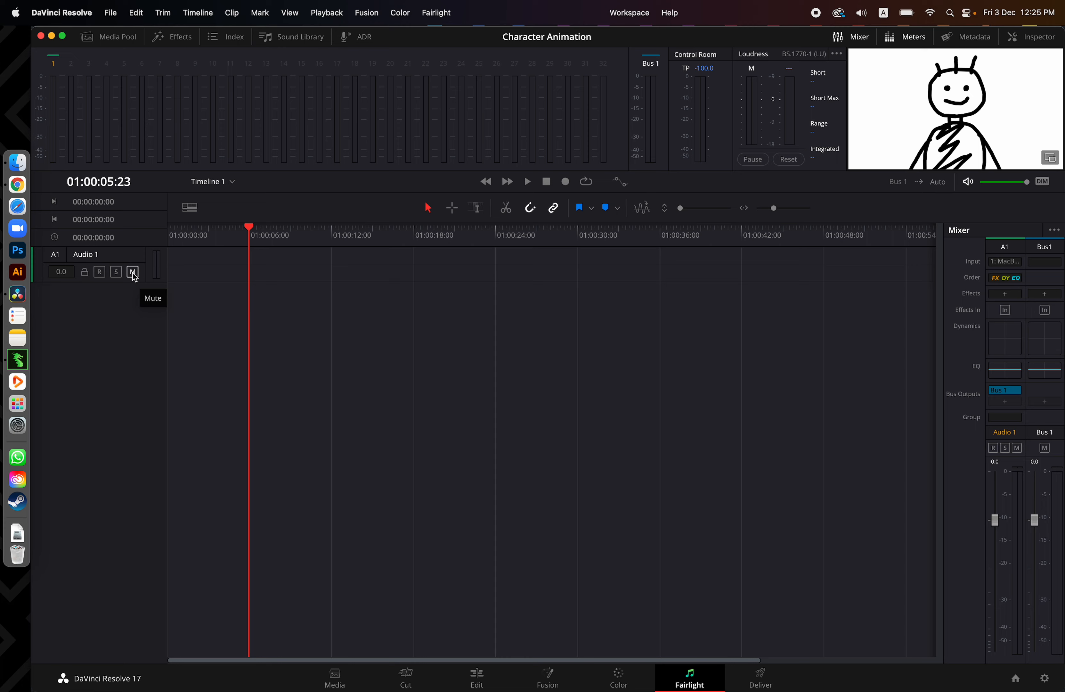
{"action": "left_click", "coordinate": [99, 272]}
{"action": "left_click", "coordinate": [100, 273]}
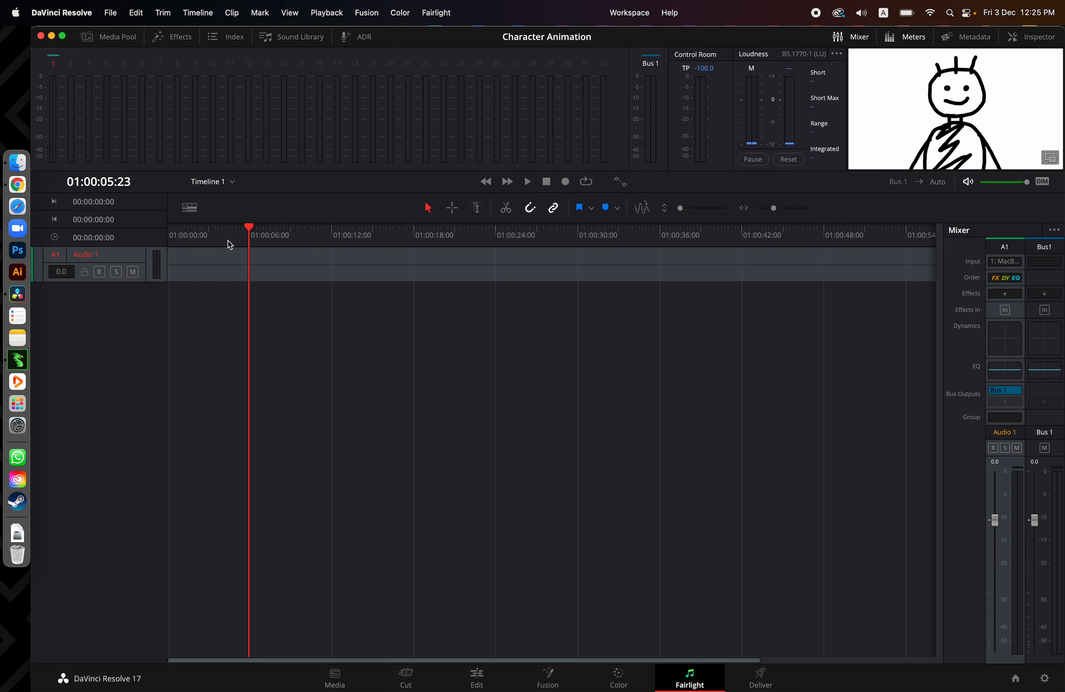
{"action": "left_click_drag", "start_coordinate": [228, 241], "coordinate": [169, 242]}
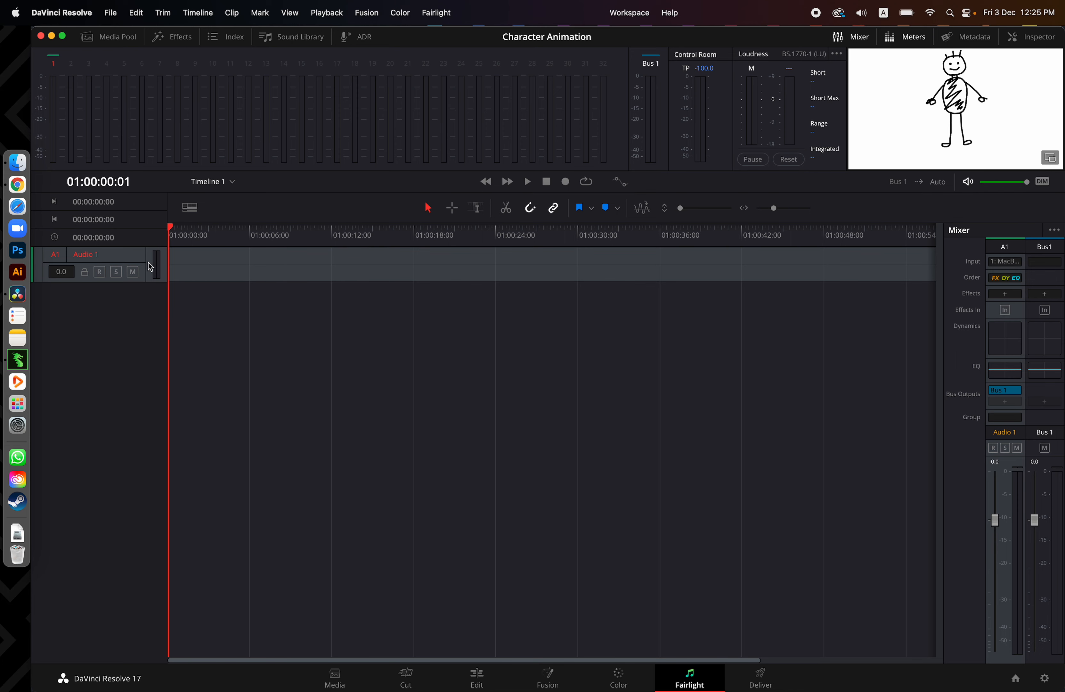
{"action": "left_click", "coordinate": [99, 273]}
{"action": "left_click", "coordinate": [565, 182]}
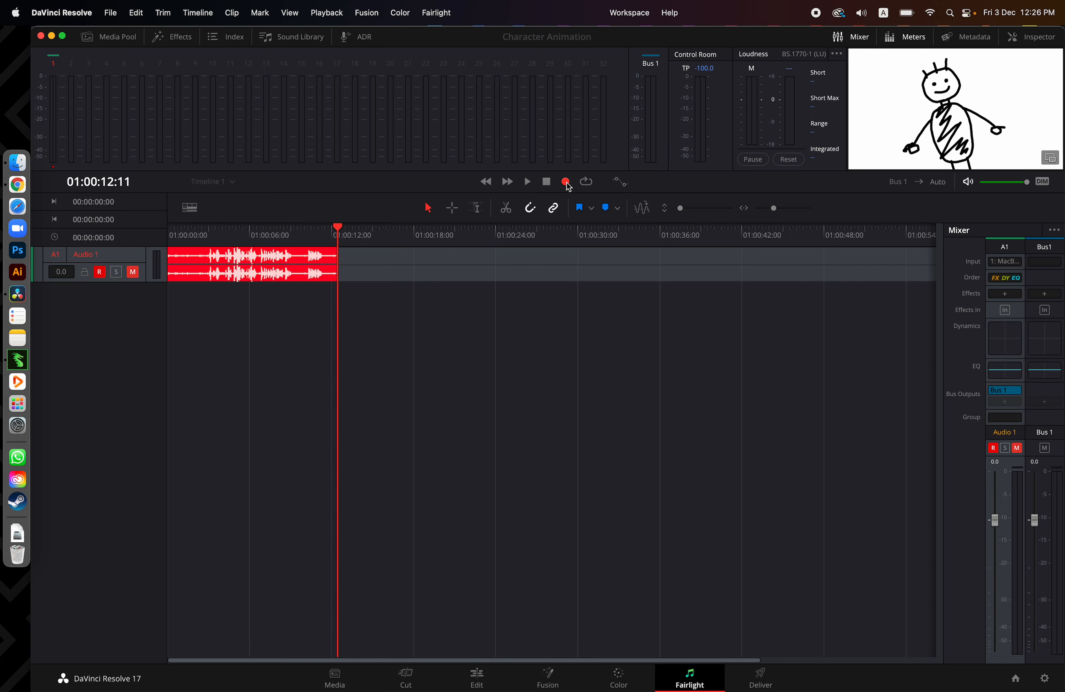
{"action": "left_click", "coordinate": [566, 182]}
Disarm and unmute the Audio 1 track, and listen to the recorded take
{"action": "left_click", "coordinate": [233, 242]}
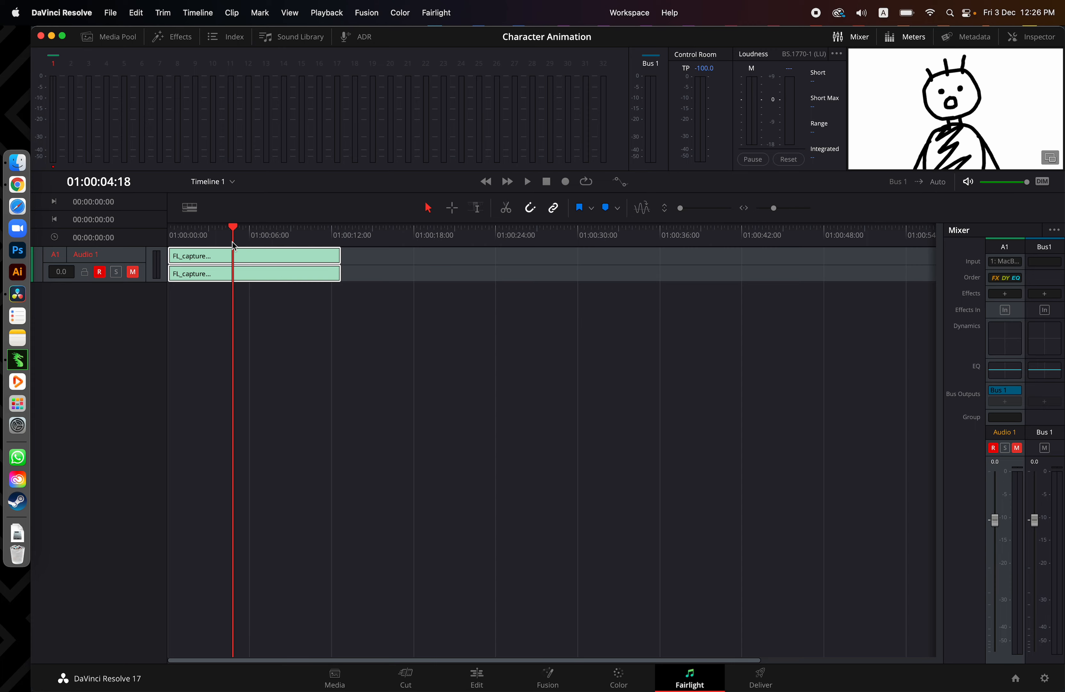
{"action": "left_click", "coordinate": [100, 272]}
{"action": "left_click", "coordinate": [133, 272]}
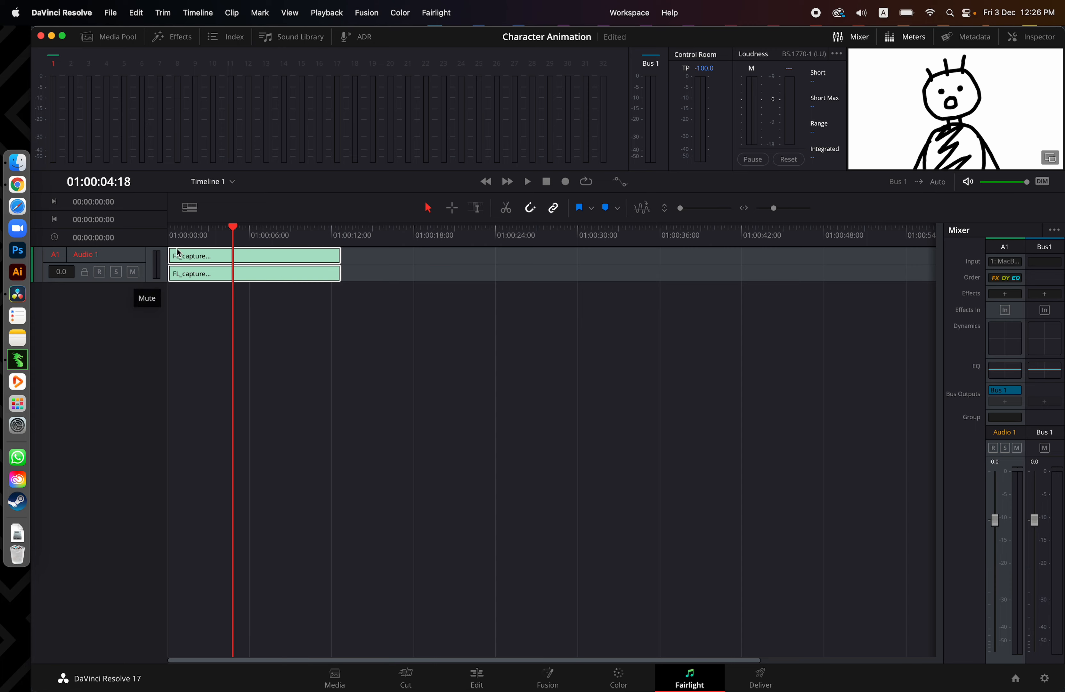
{"action": "left_click", "coordinate": [187, 234]}
{"action": "key", "text": "space"}
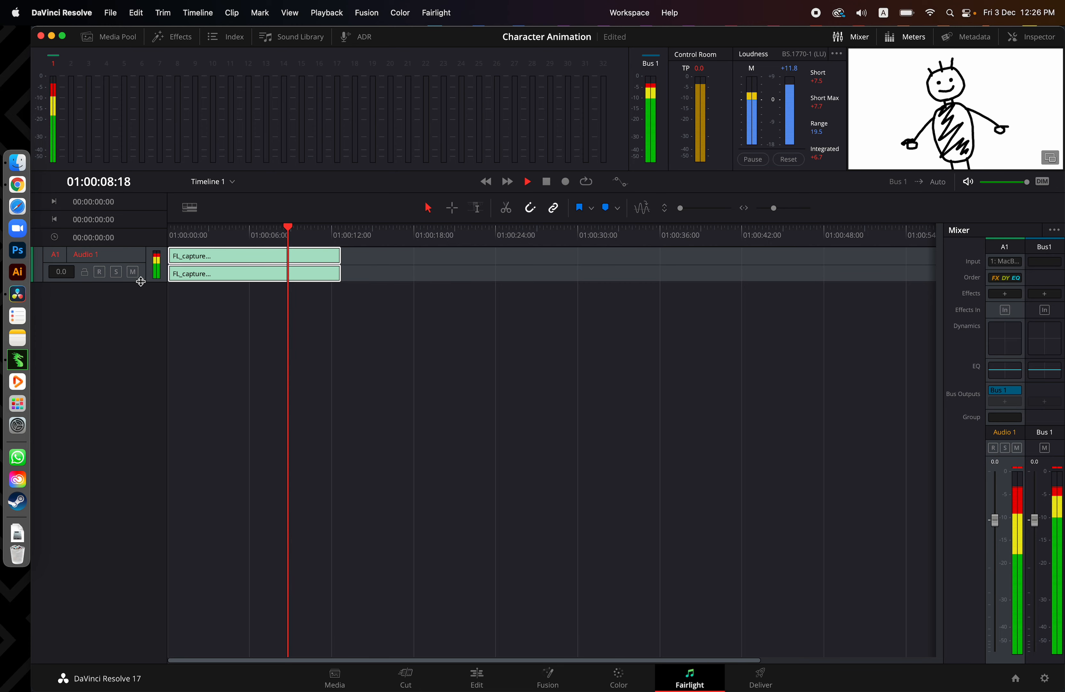
{"action": "key", "text": "space"}
Delete the first recorded voice take from Audio 1
{"action": "left_click_drag", "start_coordinate": [200, 238], "coordinate": [249, 239]}
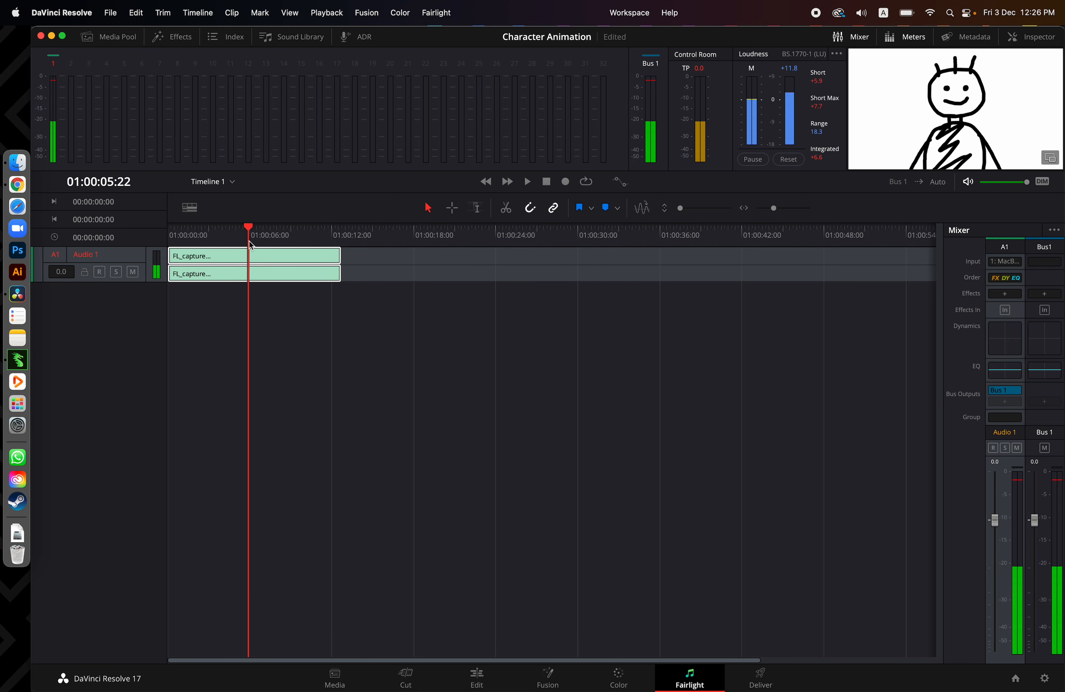
{"action": "left_click", "coordinate": [262, 257]}
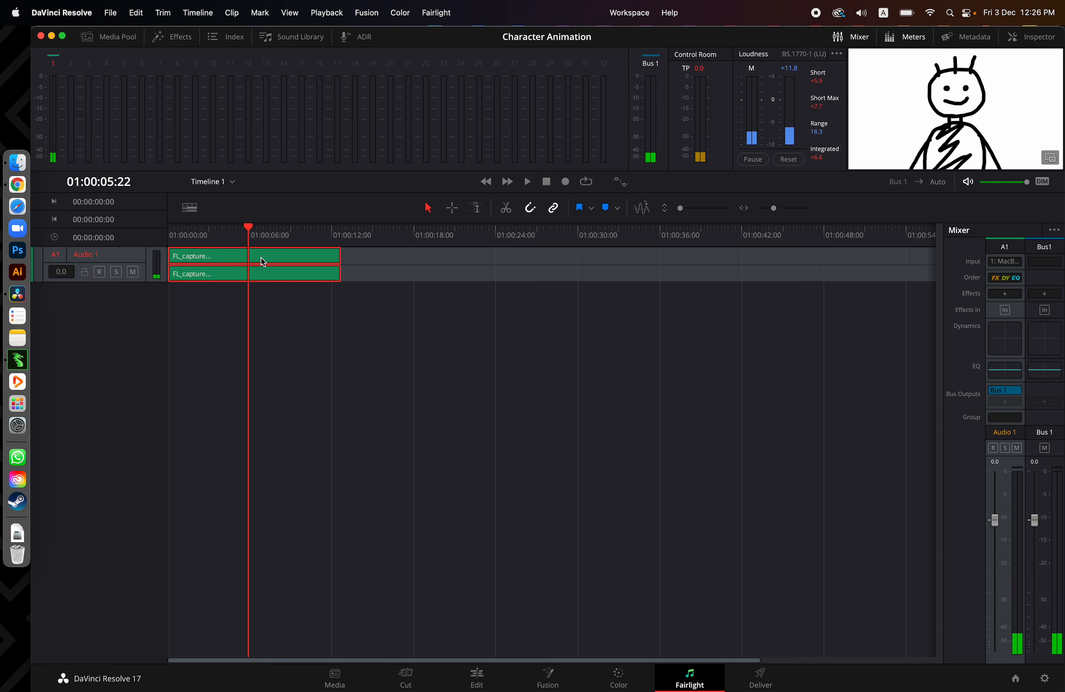
{"action": "key", "text": "Delete"}
Record a new voice take on the armed and muted Audio 1 track, starting at 01:00:03:11
{"action": "left_click_drag", "start_coordinate": [248, 234], "coordinate": [216, 238]}
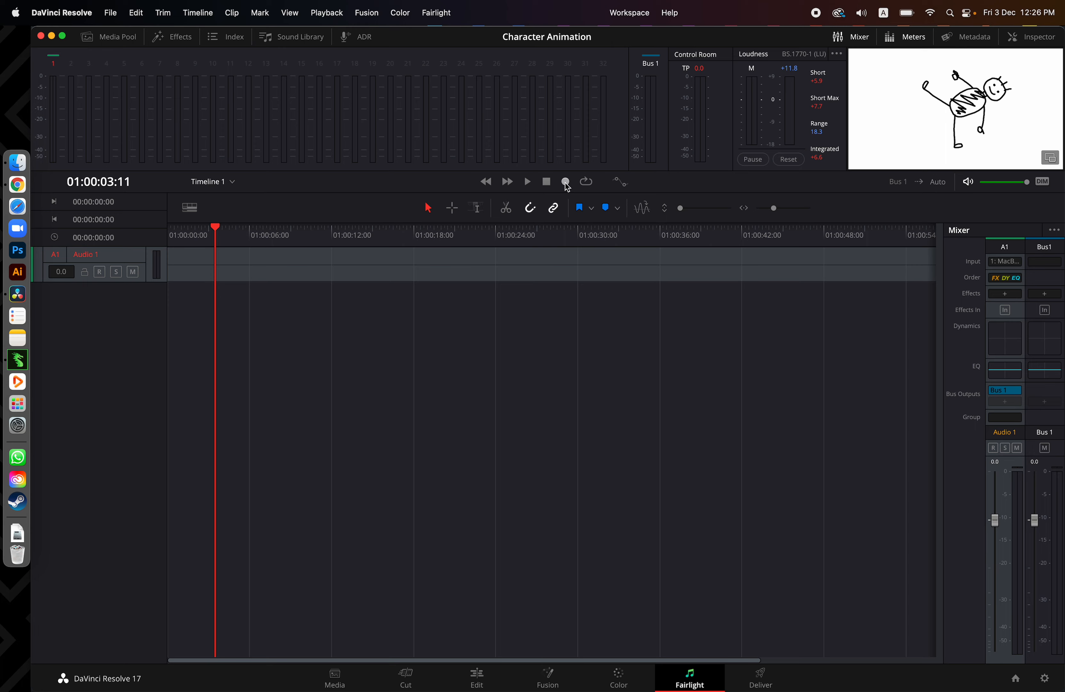
{"action": "left_click", "coordinate": [134, 272]}
{"action": "left_click", "coordinate": [100, 272]}
{"action": "left_click", "coordinate": [567, 183]}
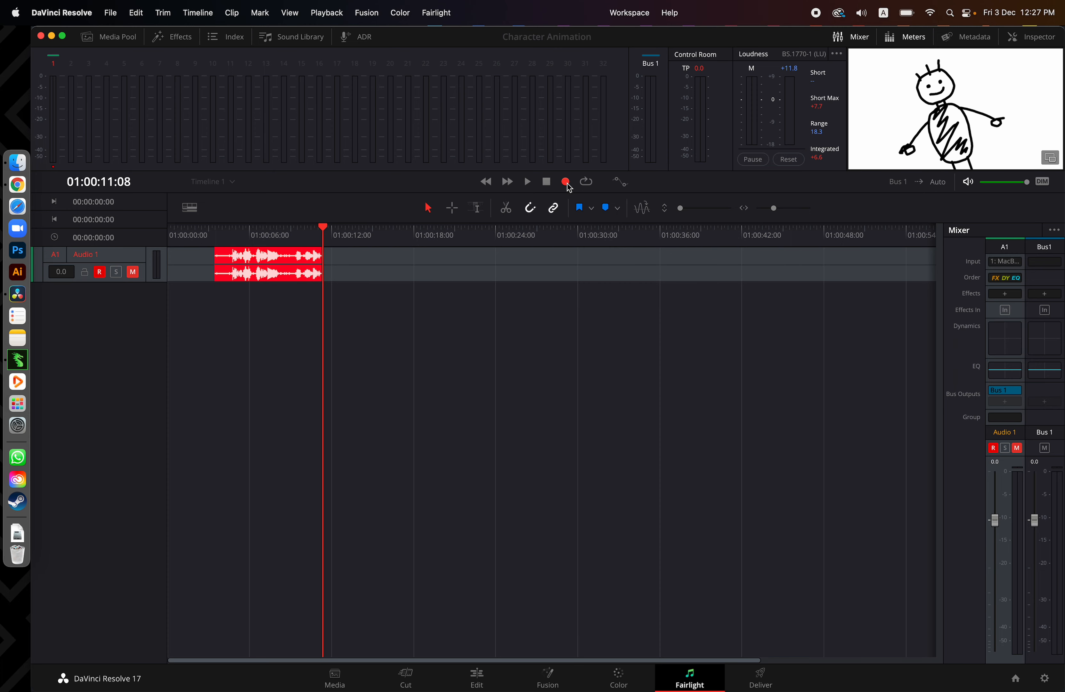
{"action": "left_click", "coordinate": [551, 183]}
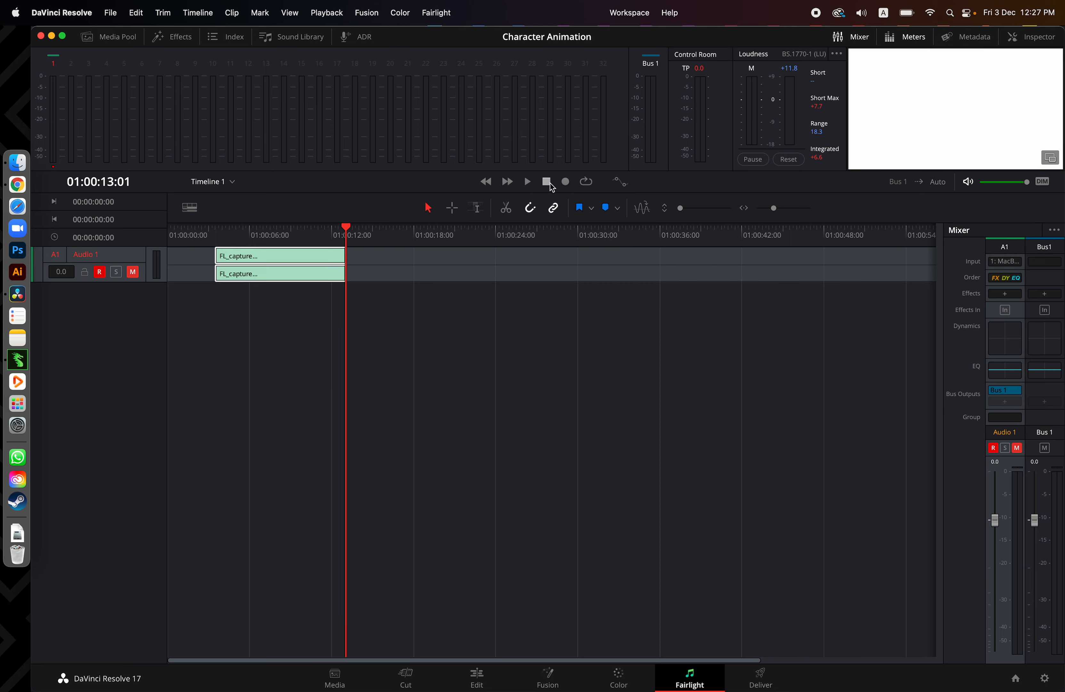
Enlarge the Audio 1 track, split the recorded clip at 01:00:04:14 and delete the silent portion before it
{"action": "left_click_drag", "start_coordinate": [142, 281], "coordinate": [137, 330]}
{"action": "mouse_move", "coordinate": [245, 240]}
{"action": "left_mouse_down"}
{"action": "mouse_move", "coordinate": [227, 237]}
{"action": "mouse_move", "coordinate": [300, 240]}
{"action": "mouse_move", "coordinate": [226, 237]}
{"action": "mouse_move", "coordinate": [253, 244]}
{"action": "mouse_move", "coordinate": [231, 245]}
{"action": "left_mouse_up"}
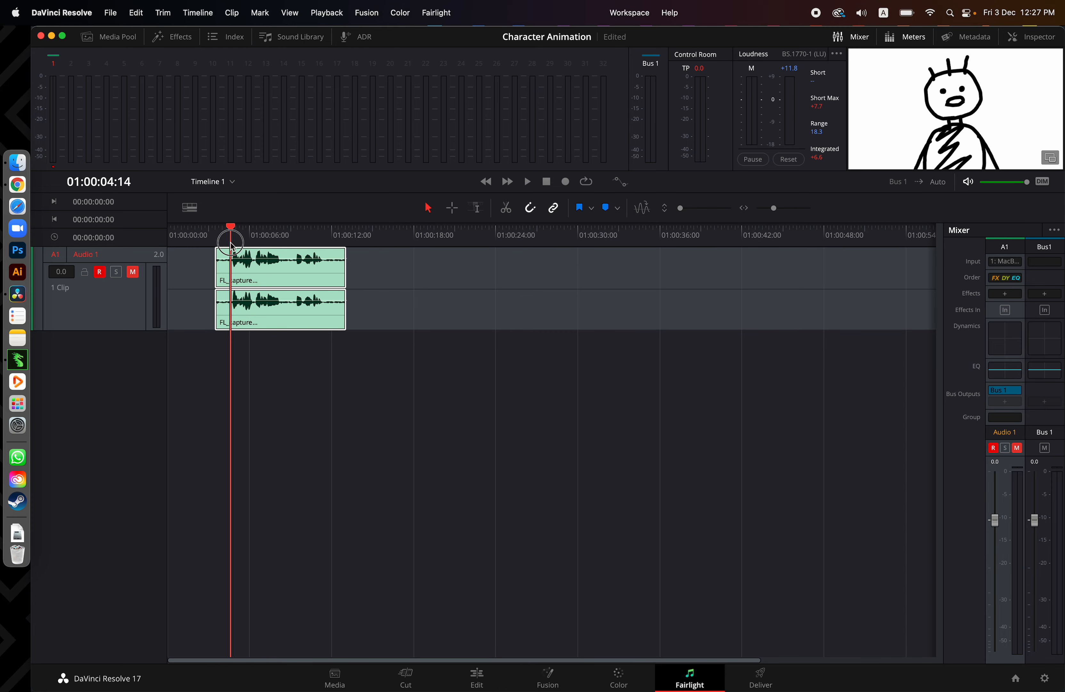
{"action": "left_click", "coordinate": [270, 275]}
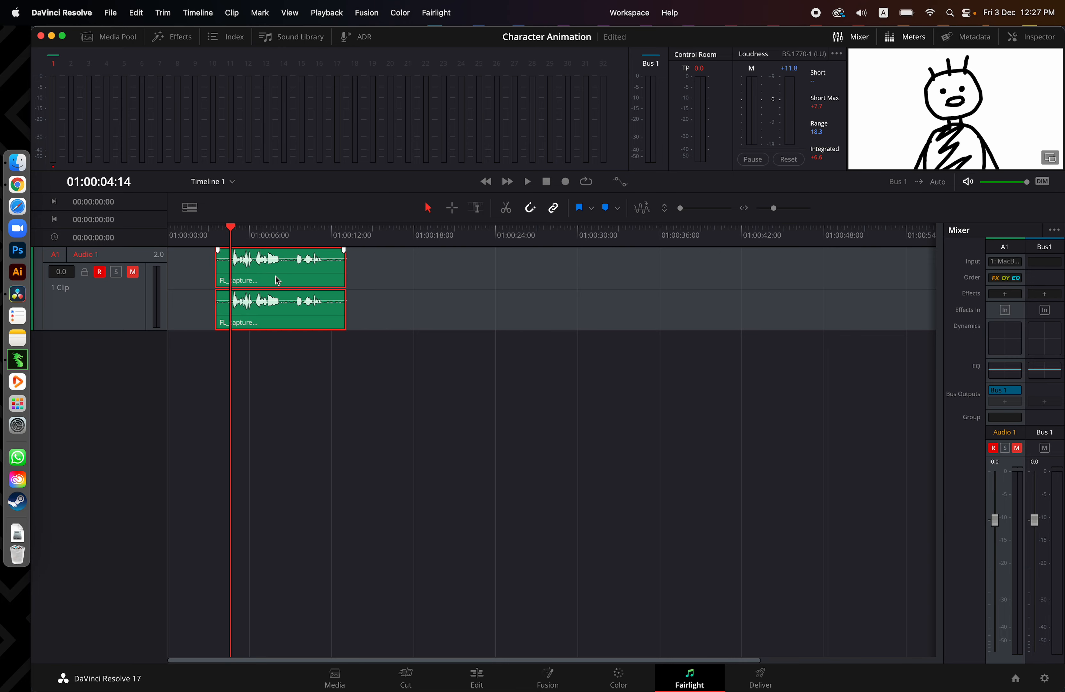
{"action": "key", "text": "super+b"}
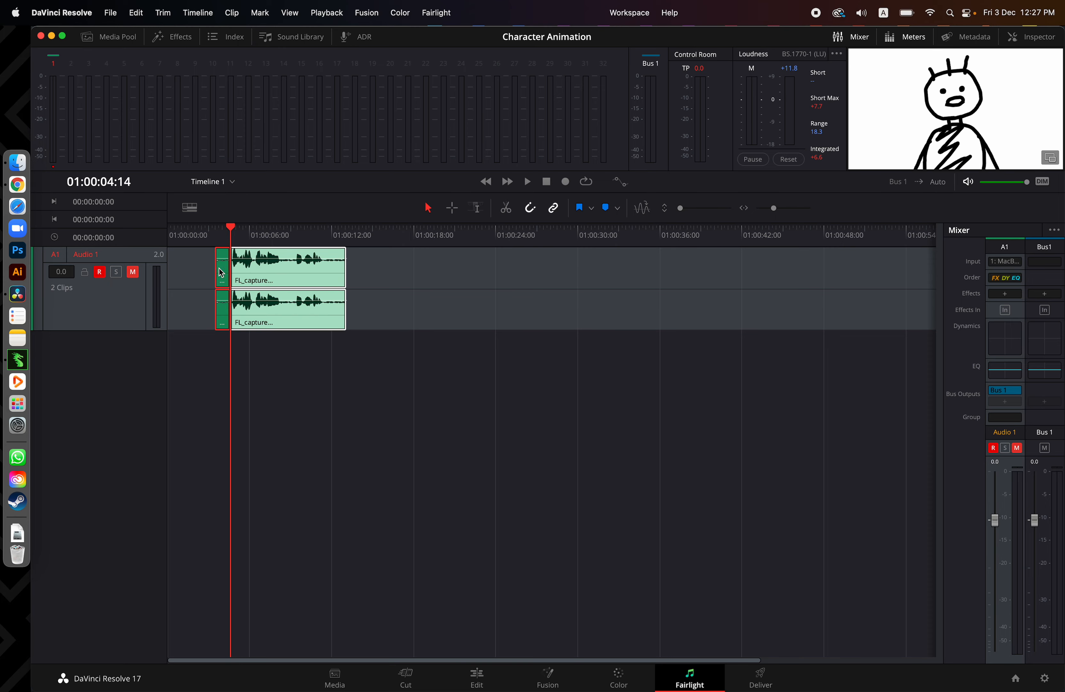
{"action": "key", "text": "Delete"}
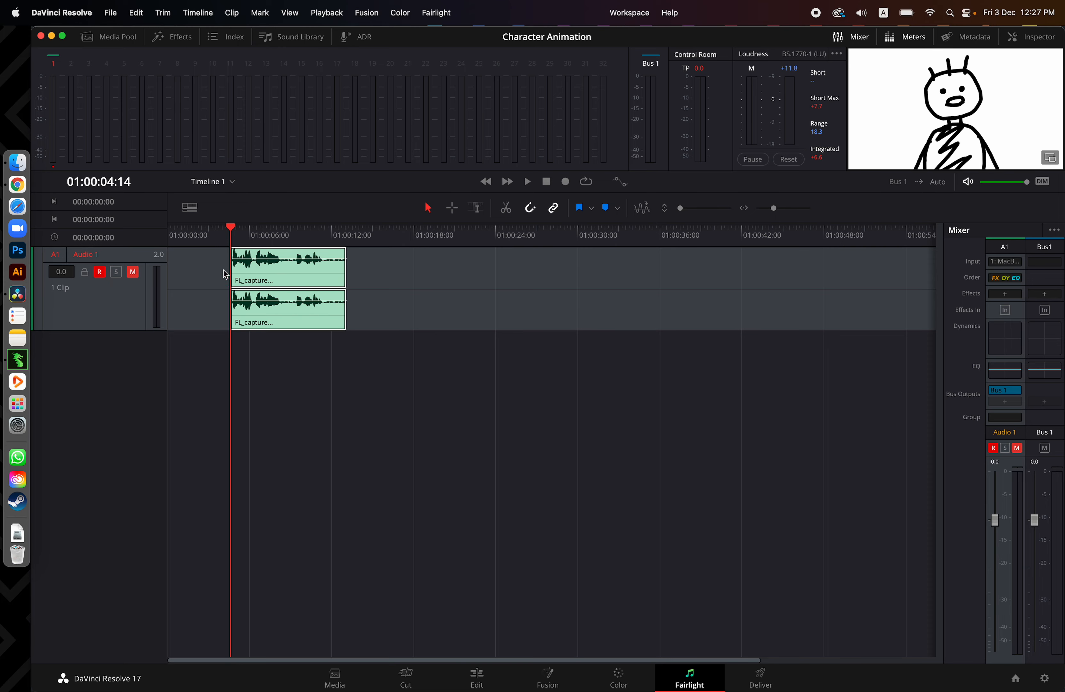
Disarm and unmute the Audio 1 track, and play back the trimmed voice take
{"action": "left_click", "coordinate": [216, 236]}
{"action": "key", "text": "space"}
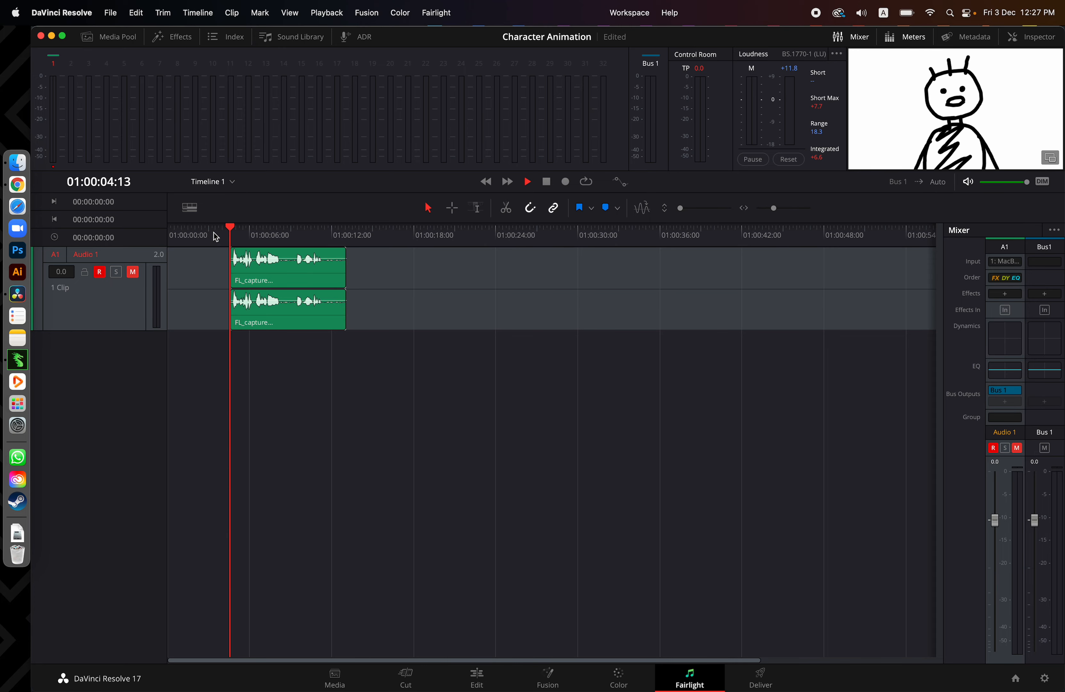
{"action": "key", "text": "space"}
{"action": "left_click", "coordinate": [100, 272]}
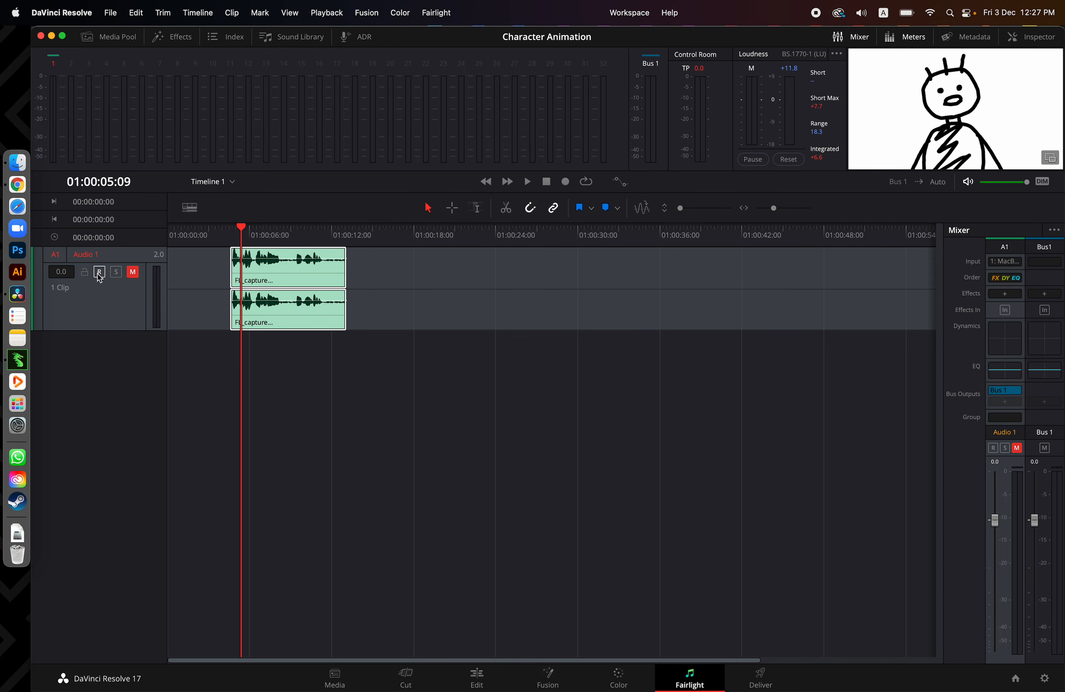
{"action": "left_click", "coordinate": [133, 272]}
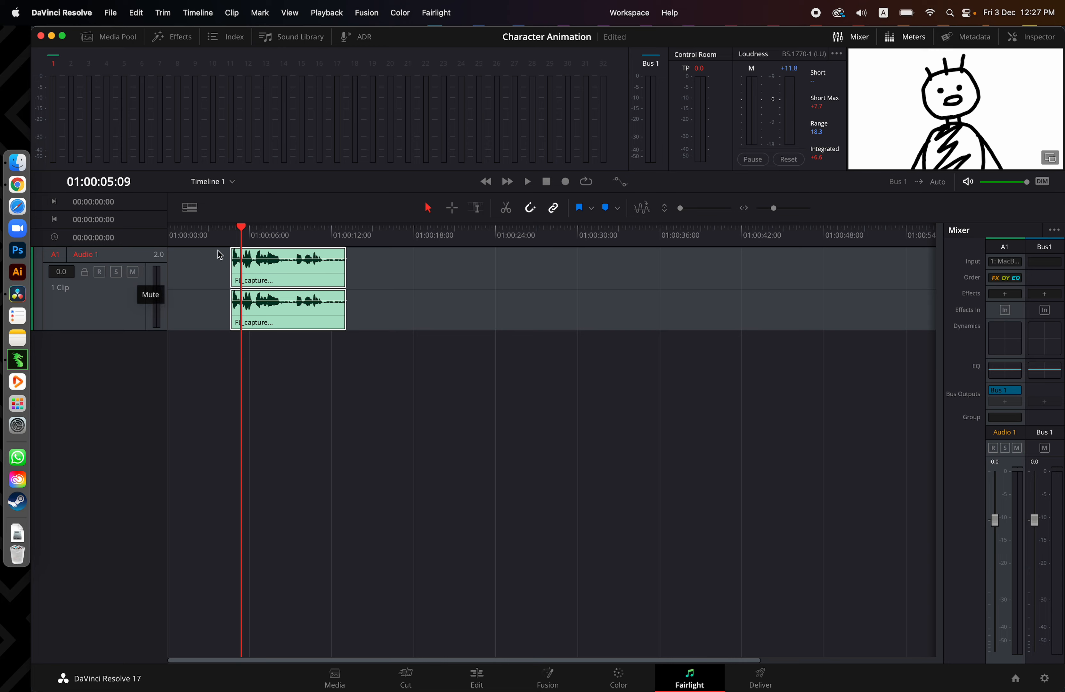
{"action": "left_click", "coordinate": [219, 236]}
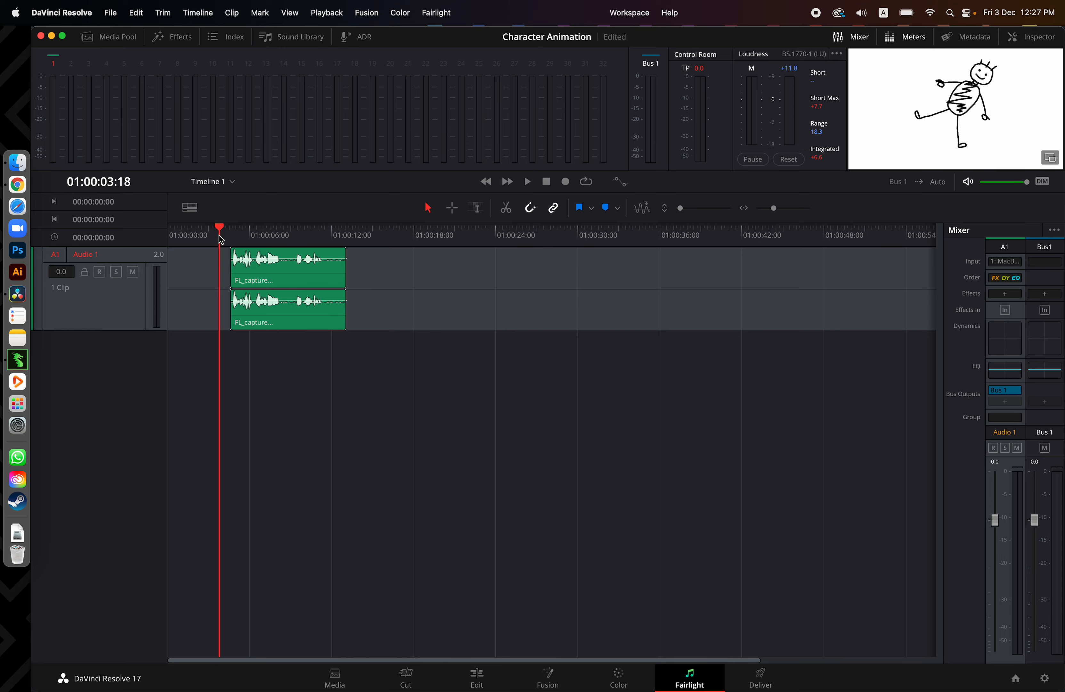
{"action": "key", "text": "space"}
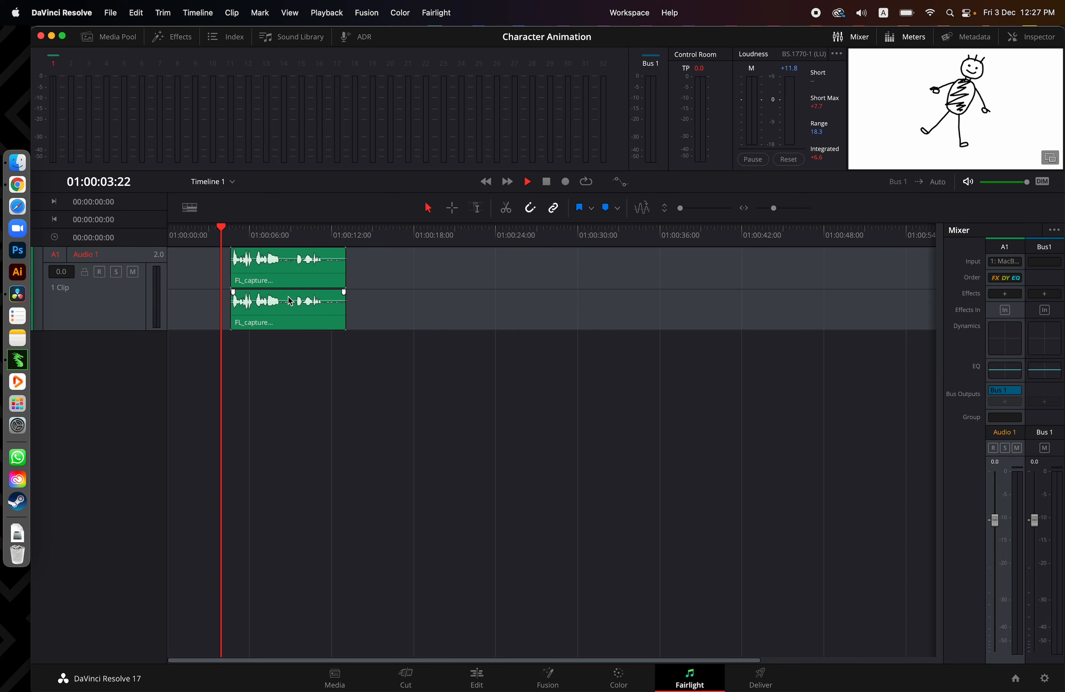
{"action": "left_click", "coordinate": [284, 316]}
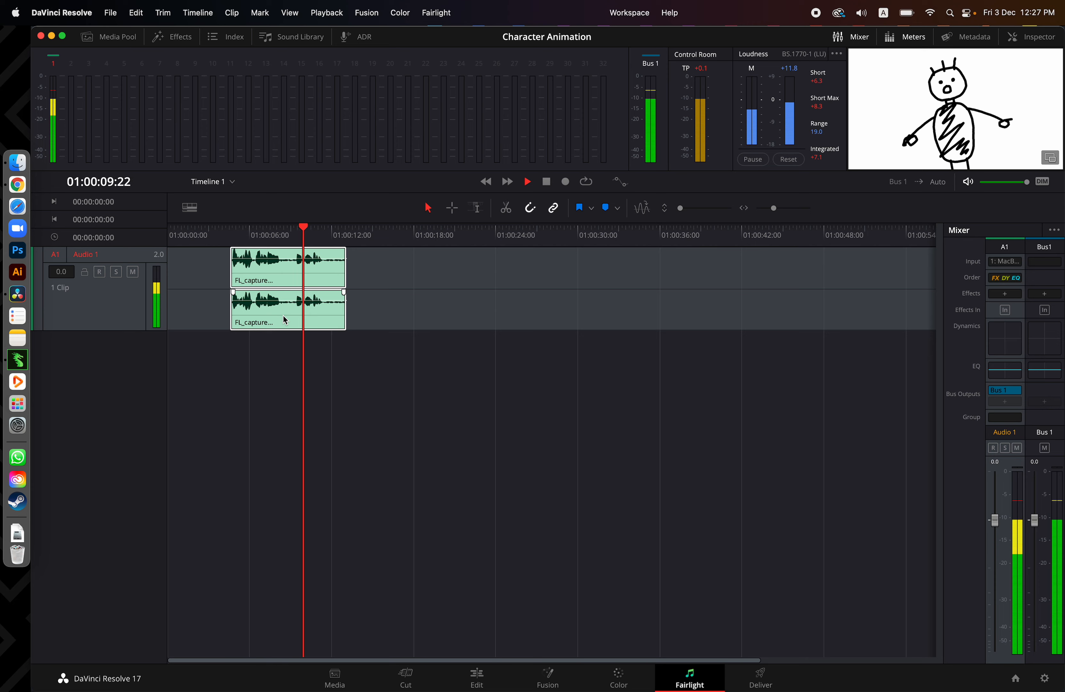
{"action": "key", "text": "space"}
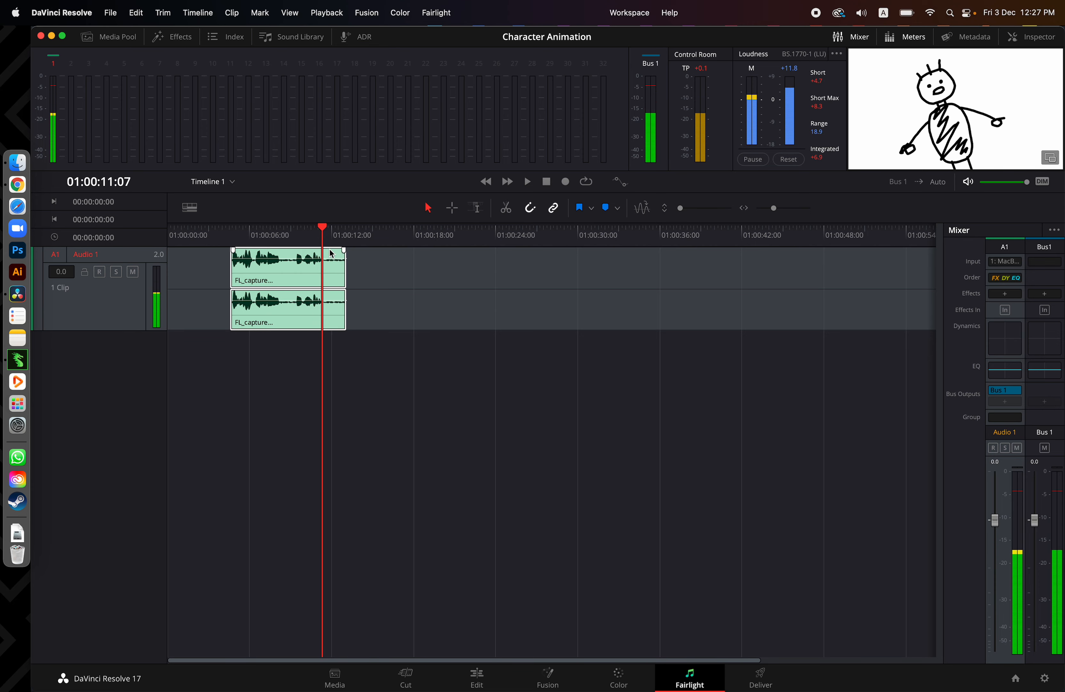
Split the voice clip at 01:00:11:14 and delete the portion after it
{"action": "left_click", "coordinate": [327, 237]}
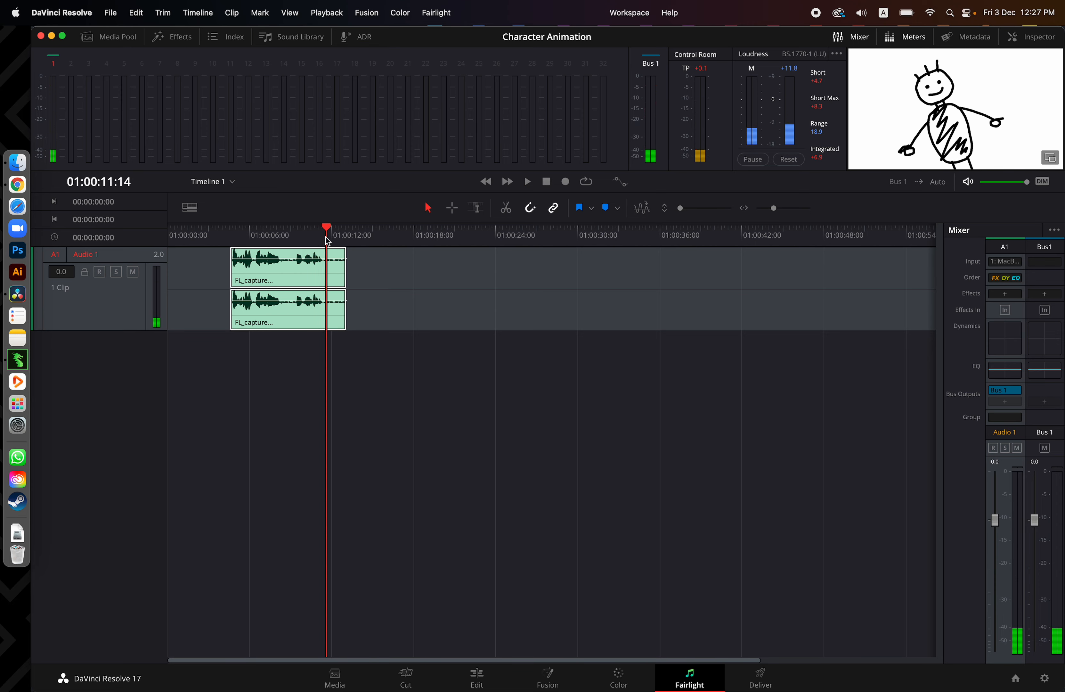
{"action": "key", "text": "ctrl+b"}
{"action": "key", "text": "Delete"}
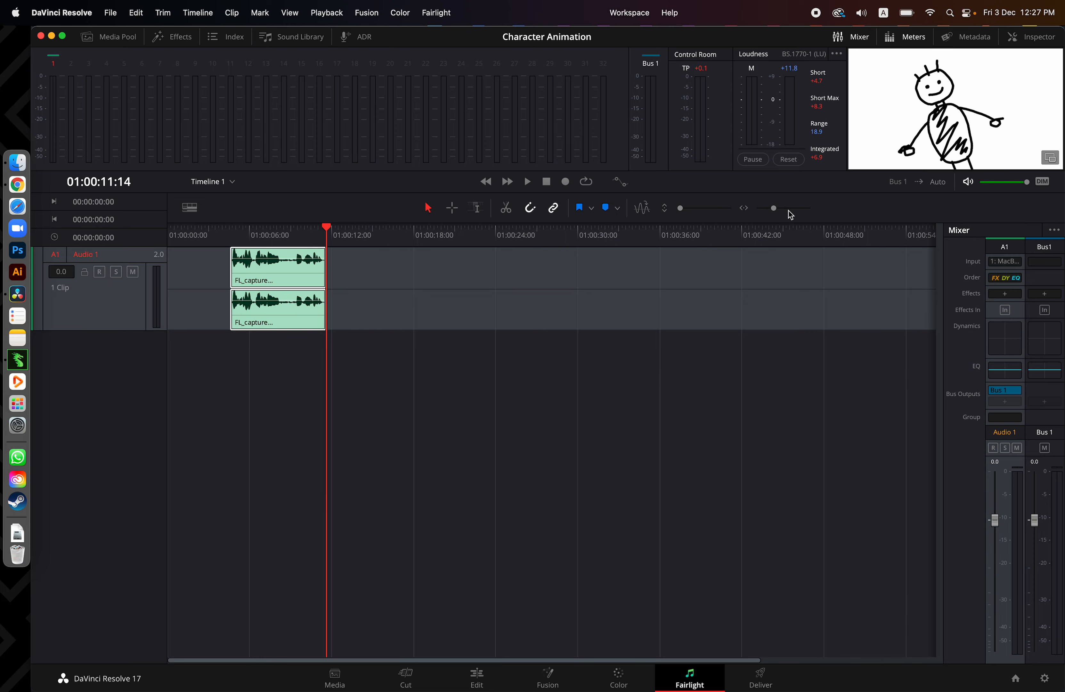
Split the voice clip at 01:00:08:03 and 01:00:09:07, and delete the silent section between the cuts
{"action": "left_click_drag", "start_coordinate": [782, 211], "coordinate": [780, 213]}
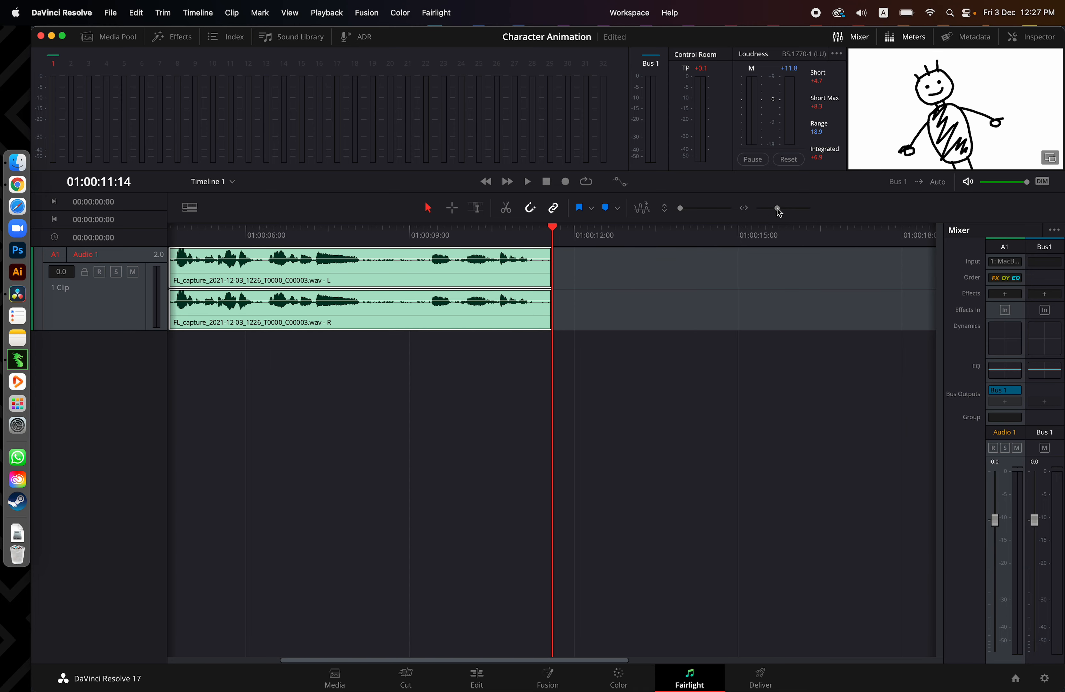
{"action": "scroll", "coordinate": [514, 399], "scroll_direction": "left", "scroll_amount": 3}
{"action": "left_click", "coordinate": [489, 231]}
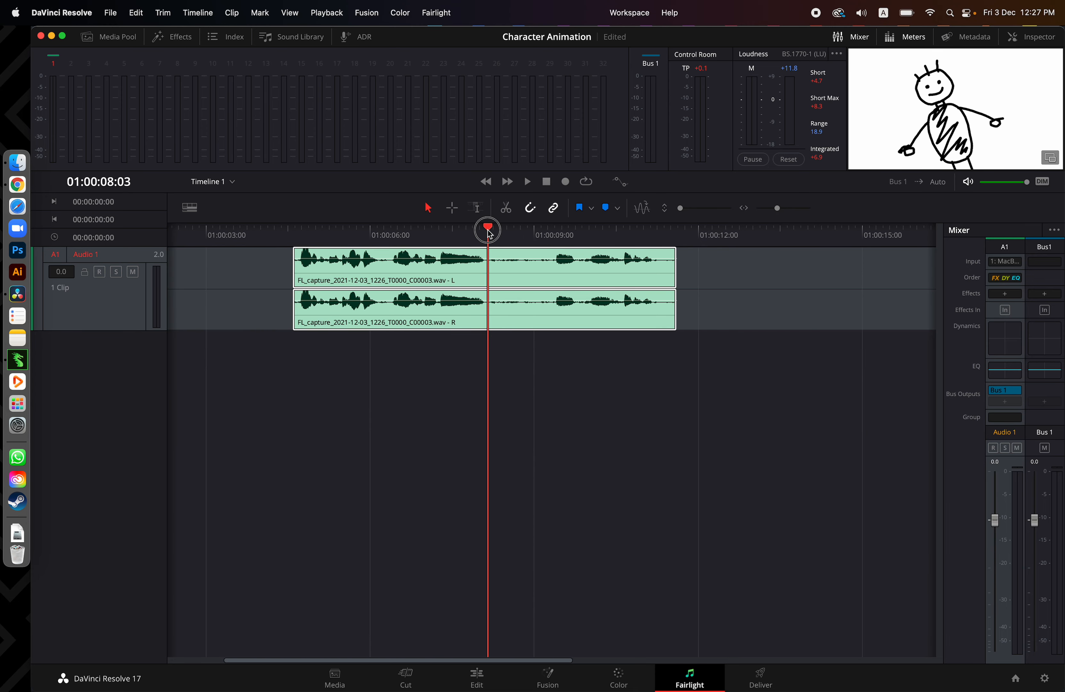
{"action": "key", "text": "super+b"}
{"action": "left_click", "coordinate": [552, 231]}
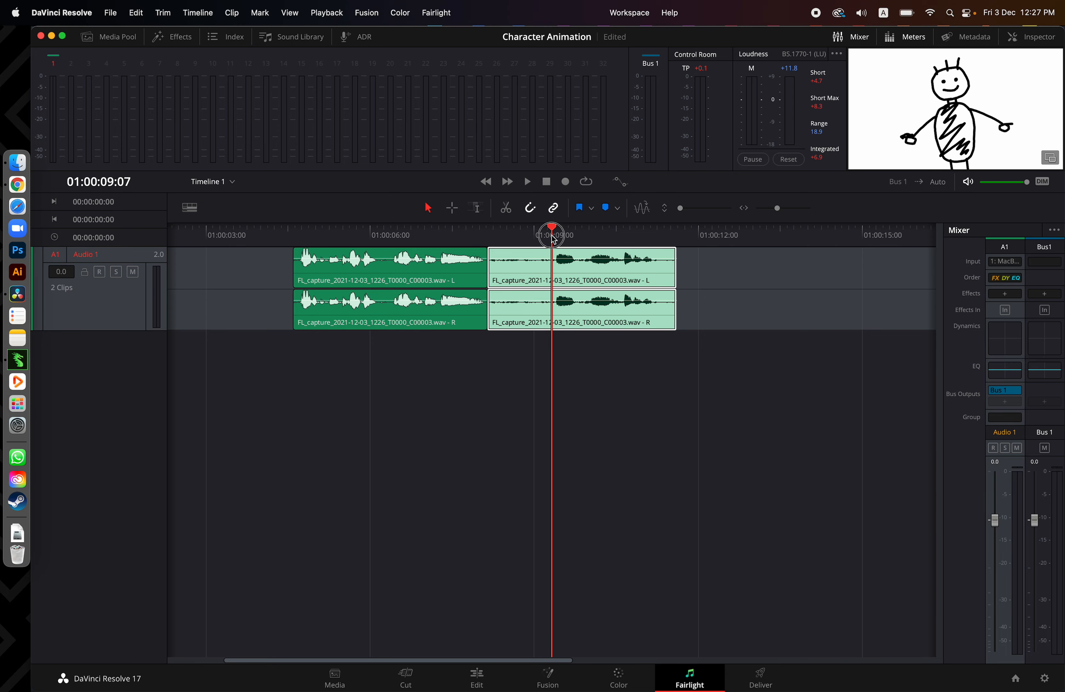
{"action": "key", "text": "super+b"}
{"action": "left_click", "coordinate": [528, 278]}
{"action": "key", "text": "Delete"}
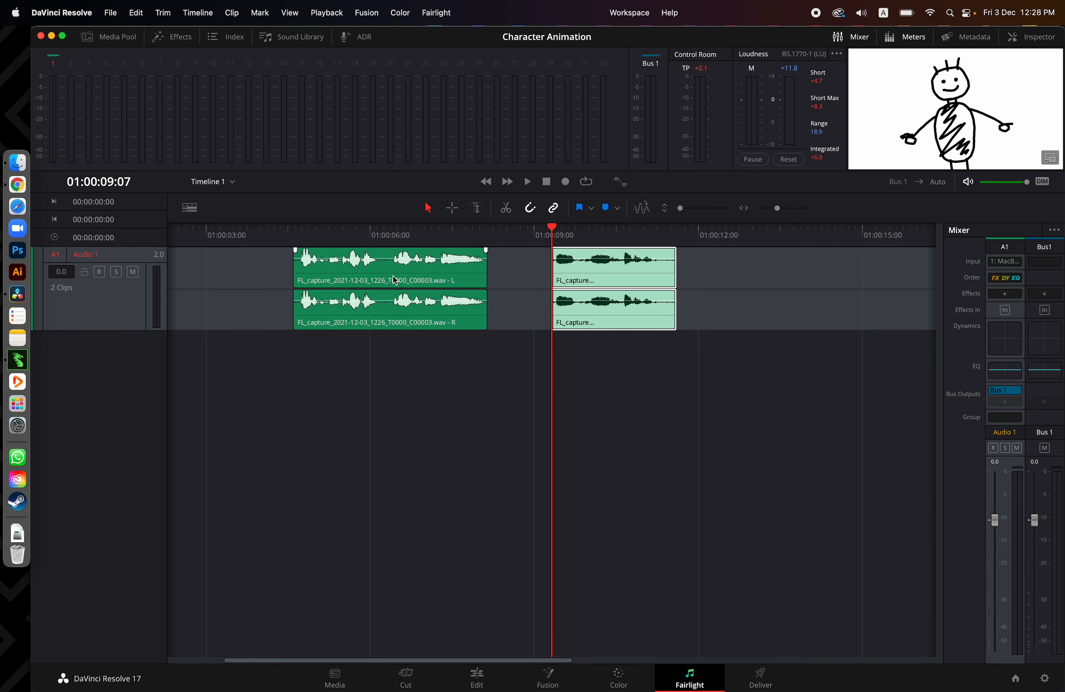
Play back both voice clips, and shift the second one about 0.3 seconds forward in time on Audio 1
{"action": "left_click", "coordinate": [272, 240]}
{"action": "key", "text": "space"}
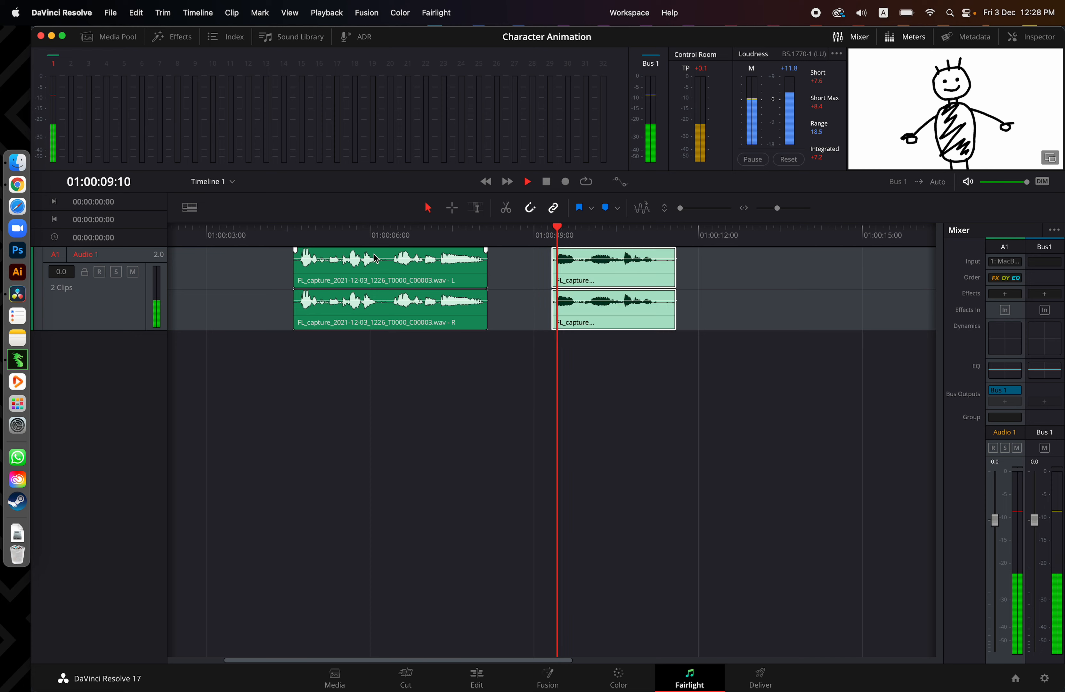
{"action": "key", "text": "space"}
{"action": "left_click", "coordinate": [554, 237]}
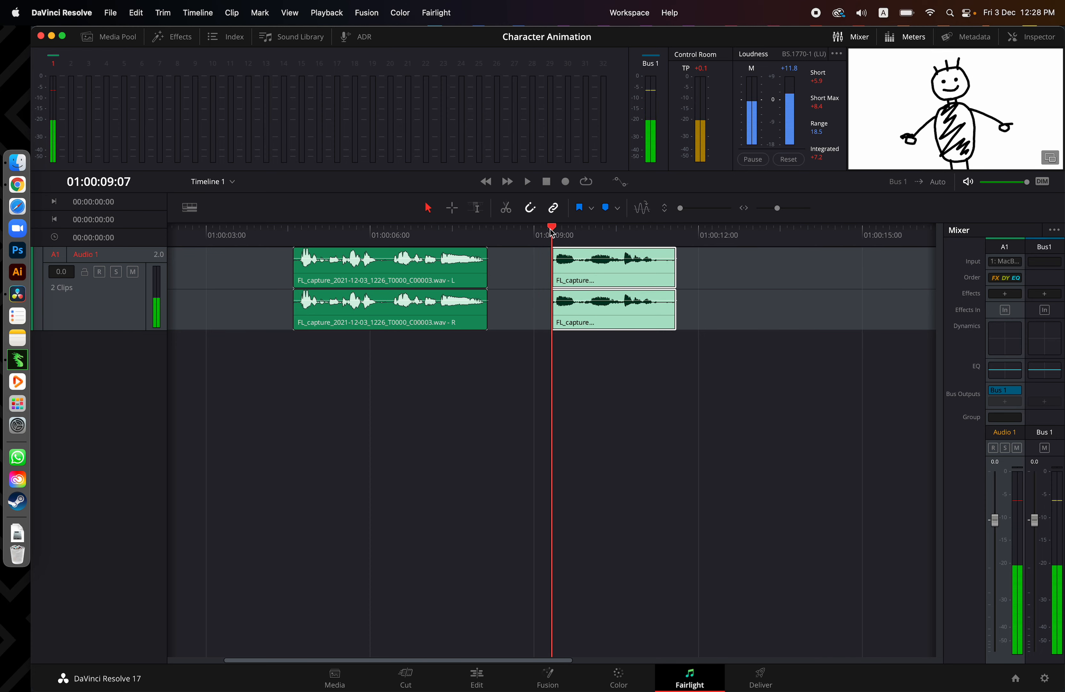
{"action": "left_click", "coordinate": [567, 236]}
{"action": "left_click_drag", "start_coordinate": [589, 276], "coordinate": [613, 278]}
{"action": "left_click", "coordinate": [547, 234]}
{"action": "key", "text": "space"}
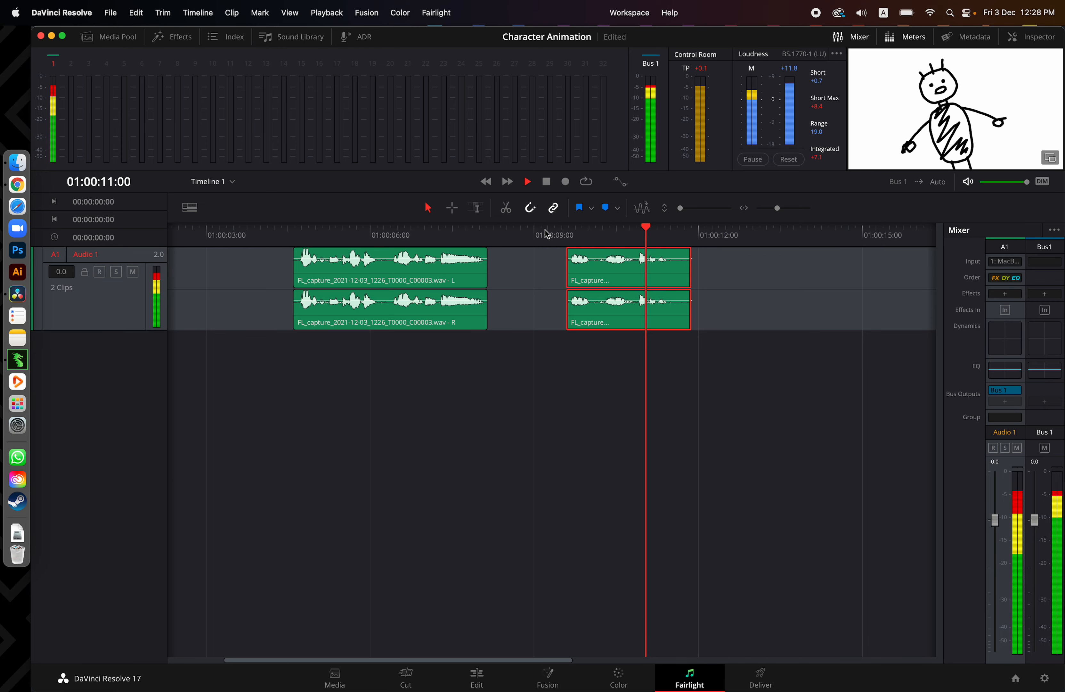
{"action": "key", "text": "space"}
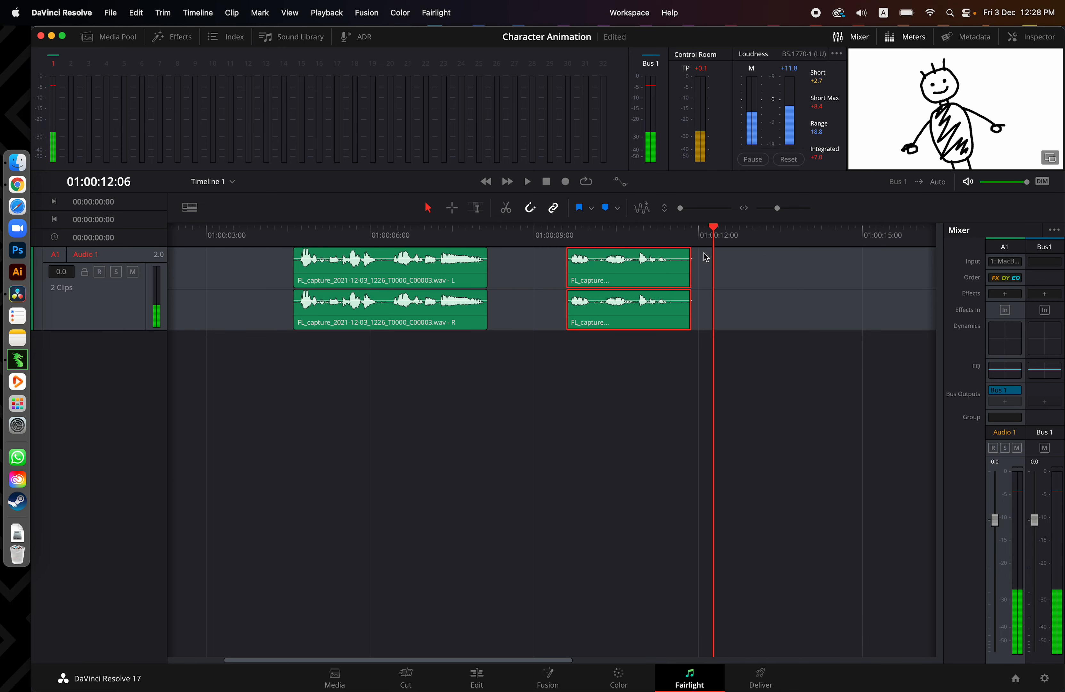
Add a very short fade-in and fade-out to the first voice clip on Audio 1
{"action": "left_click", "coordinate": [608, 270]}
{"action": "left_click", "coordinate": [463, 268]}
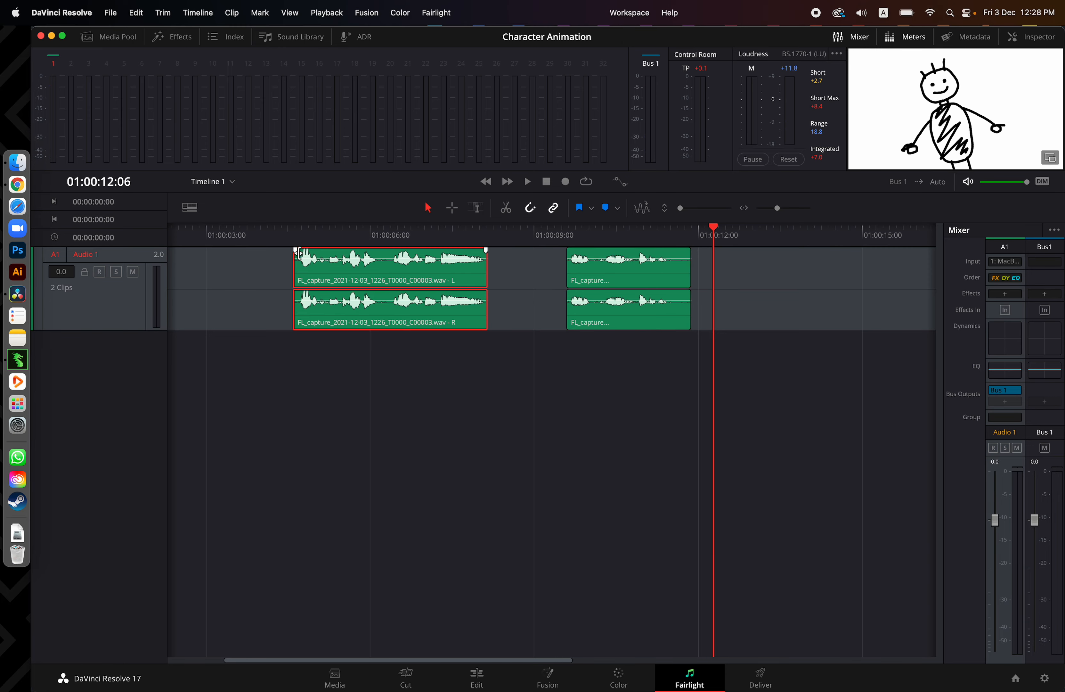
{"action": "left_click_drag", "start_coordinate": [297, 252], "coordinate": [301, 251]}
{"action": "left_click_drag", "start_coordinate": [486, 251], "coordinate": [482, 251]}
Add a fade-in of about 0.4 seconds to the second voice clip and listen to it
{"action": "left_click", "coordinate": [583, 265]}
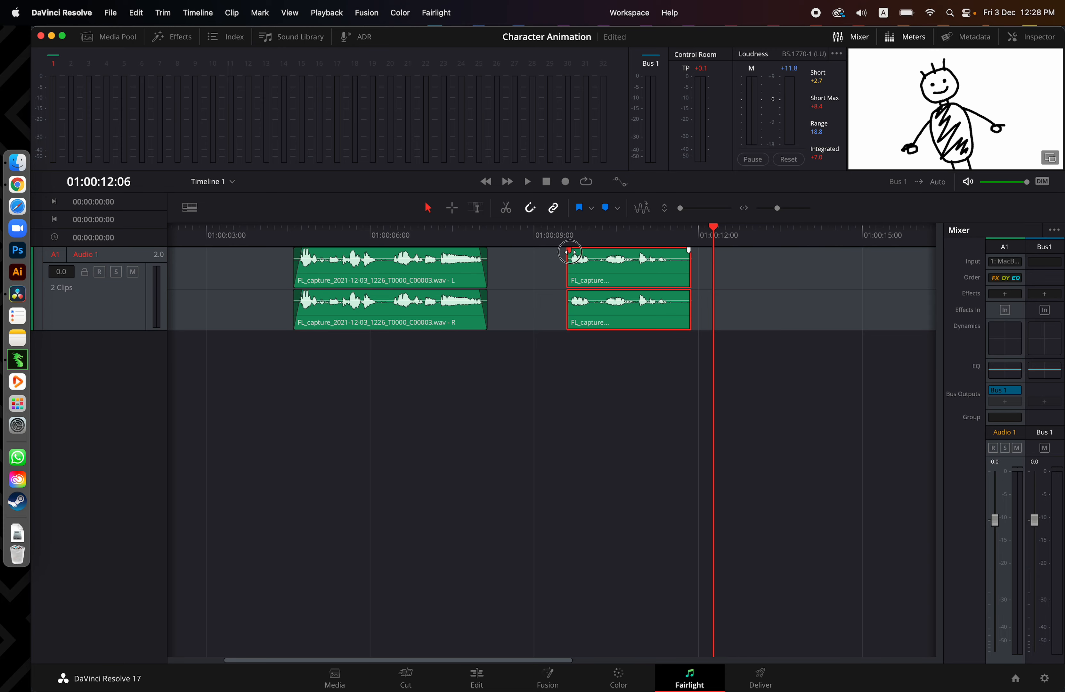
{"action": "left_click", "coordinate": [552, 242]}
{"action": "key", "text": "space"}
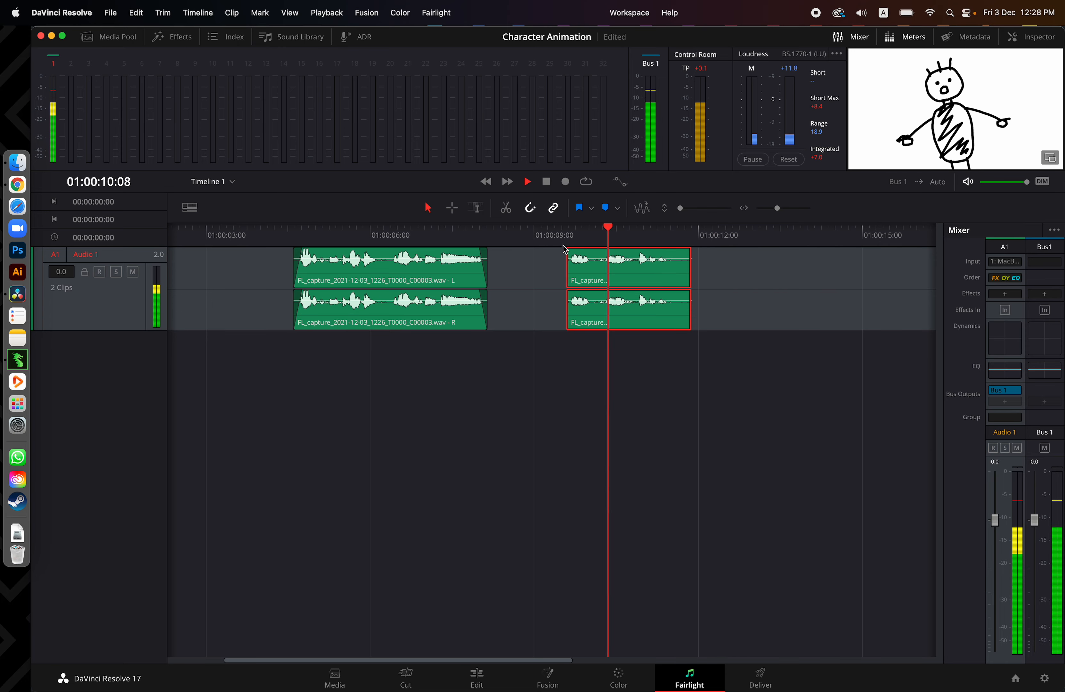
{"action": "left_click_drag", "start_coordinate": [570, 250], "coordinate": [589, 251]}
{"action": "left_click", "coordinate": [561, 237]}
{"action": "key", "text": "space"}
{"action": "left_click", "coordinate": [520, 238]}
{"action": "key", "text": "space"}
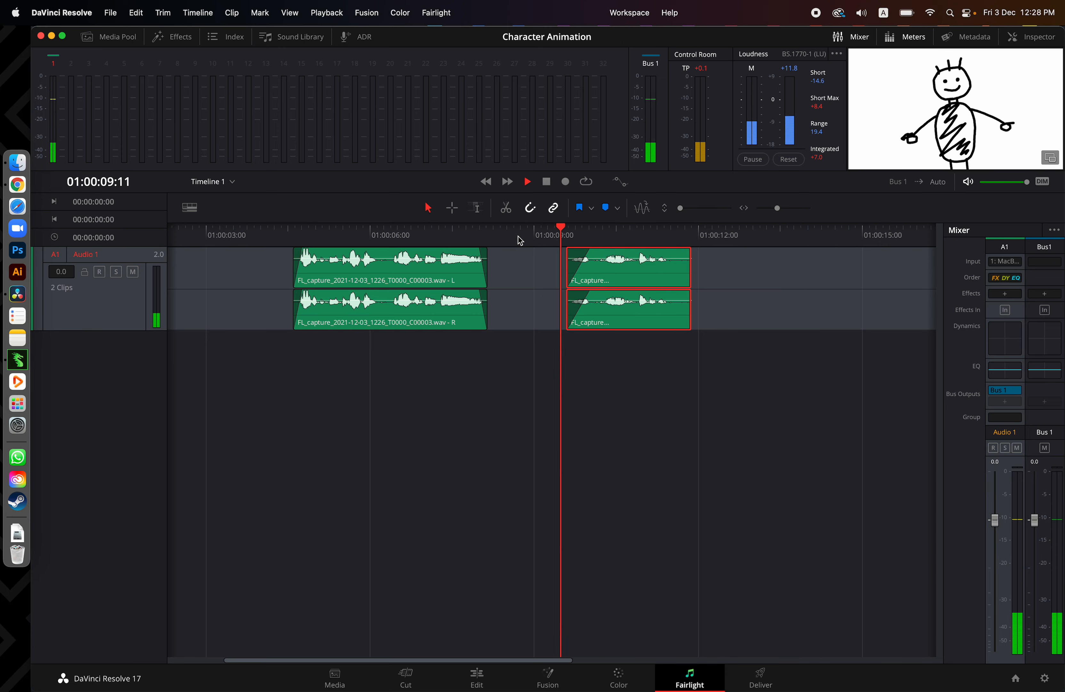
{"action": "key", "text": "space"}
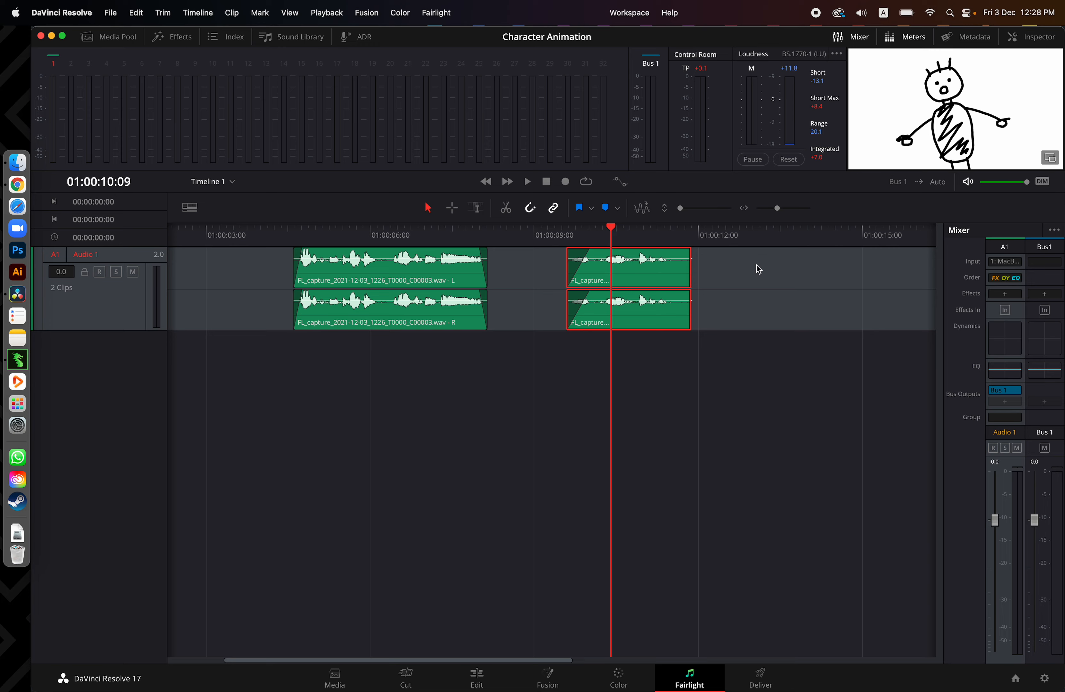
Add a fade-out of about 0.6 seconds to the second voice clip, and shorten its fade-in to about 0.2 seconds
{"action": "left_click_drag", "start_coordinate": [689, 250], "coordinate": [656, 251]}
{"action": "left_click", "coordinate": [650, 244]}
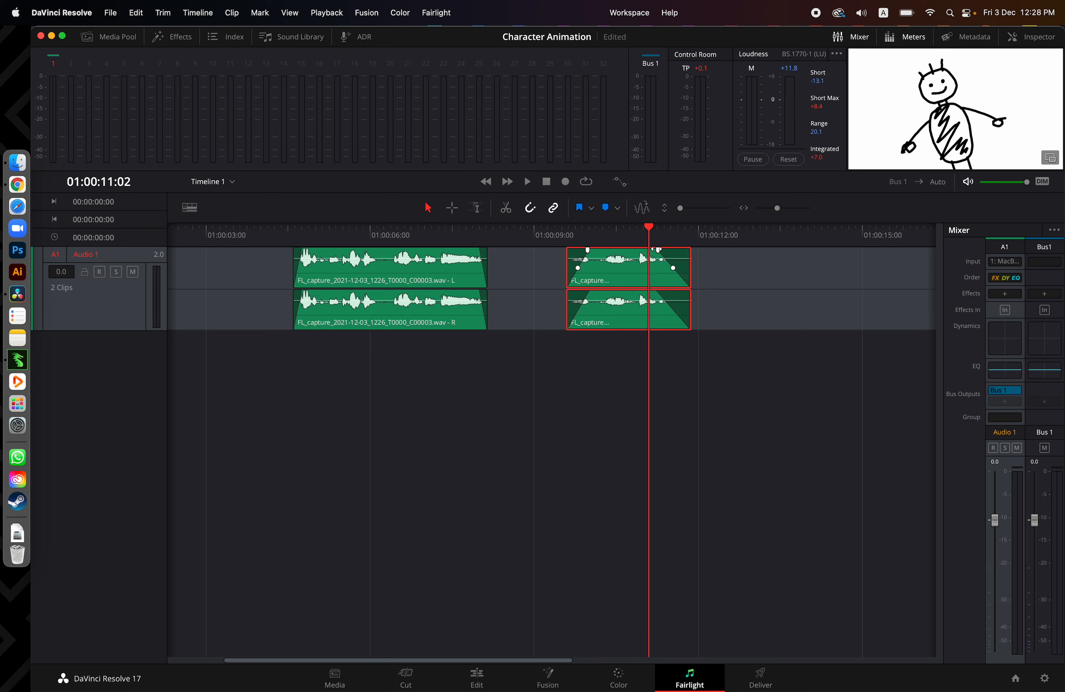
{"action": "key", "text": "space"}
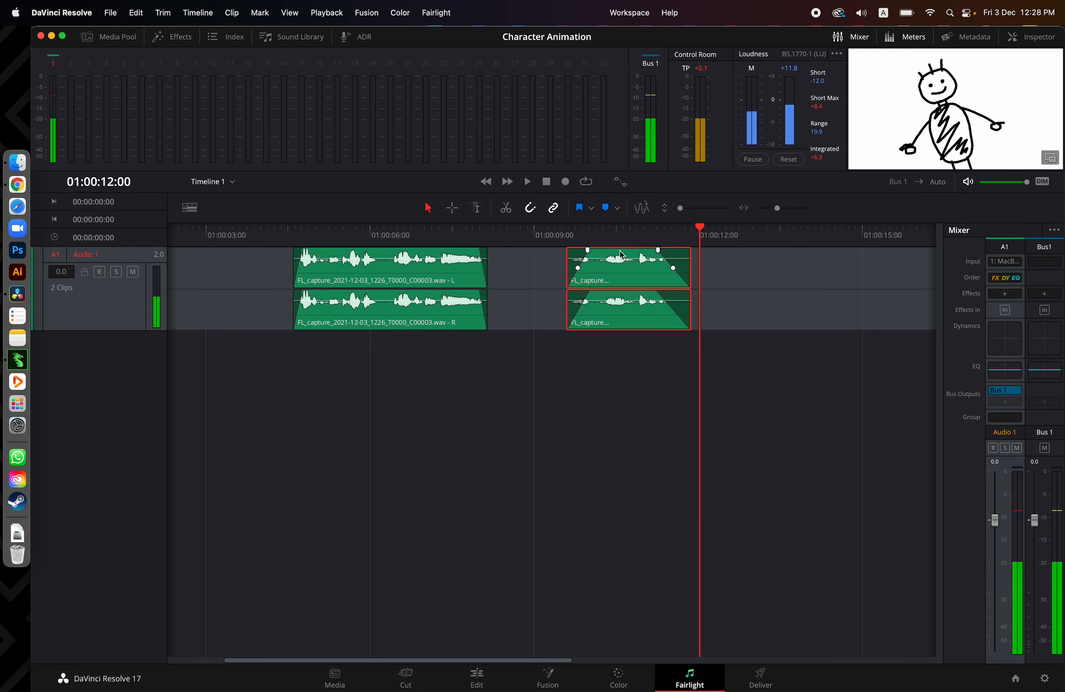
{"action": "left_click_drag", "start_coordinate": [588, 251], "coordinate": [576, 250]}
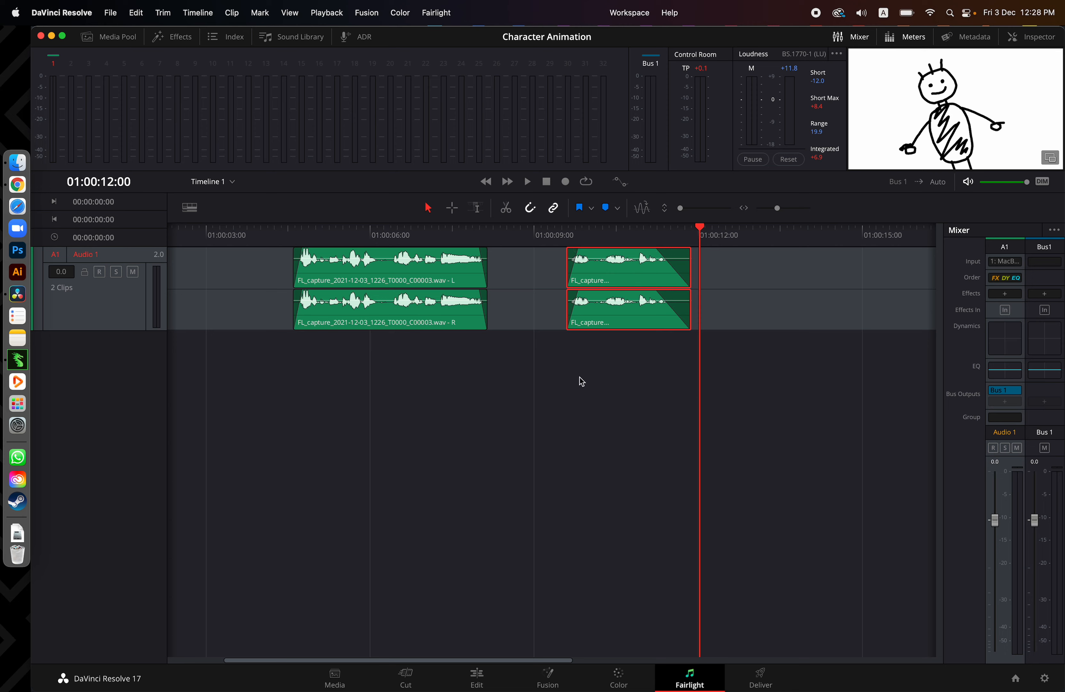
Return to the Edit page and play the whole sequence with its voice-over from the start
{"action": "left_click", "coordinate": [278, 231]}
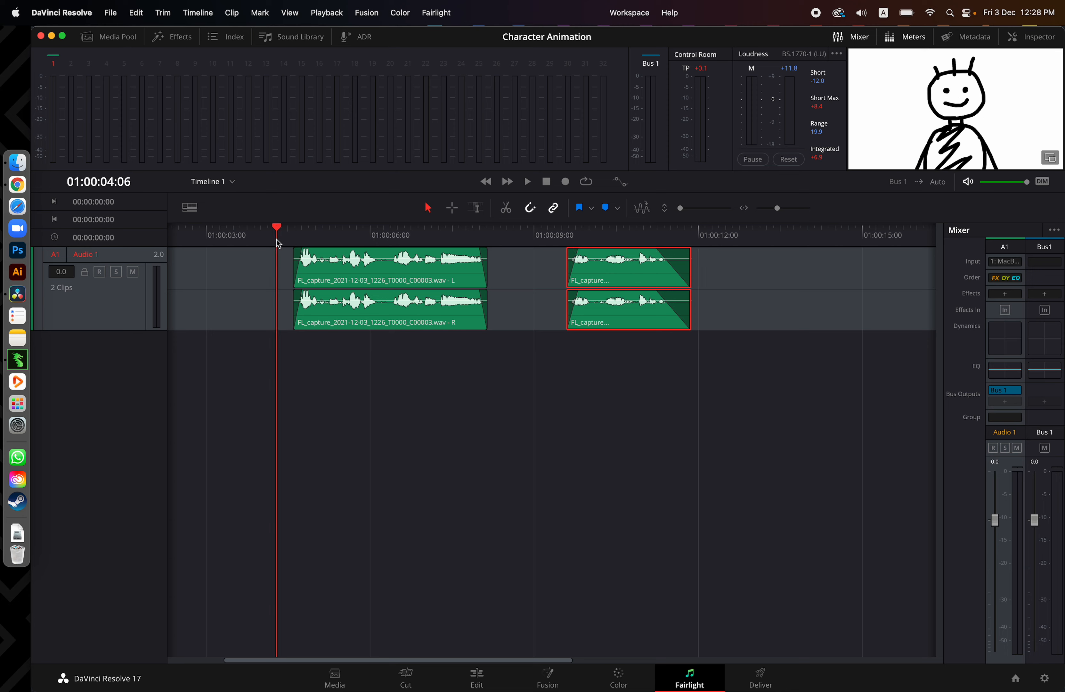
{"action": "left_click", "coordinate": [479, 680]}
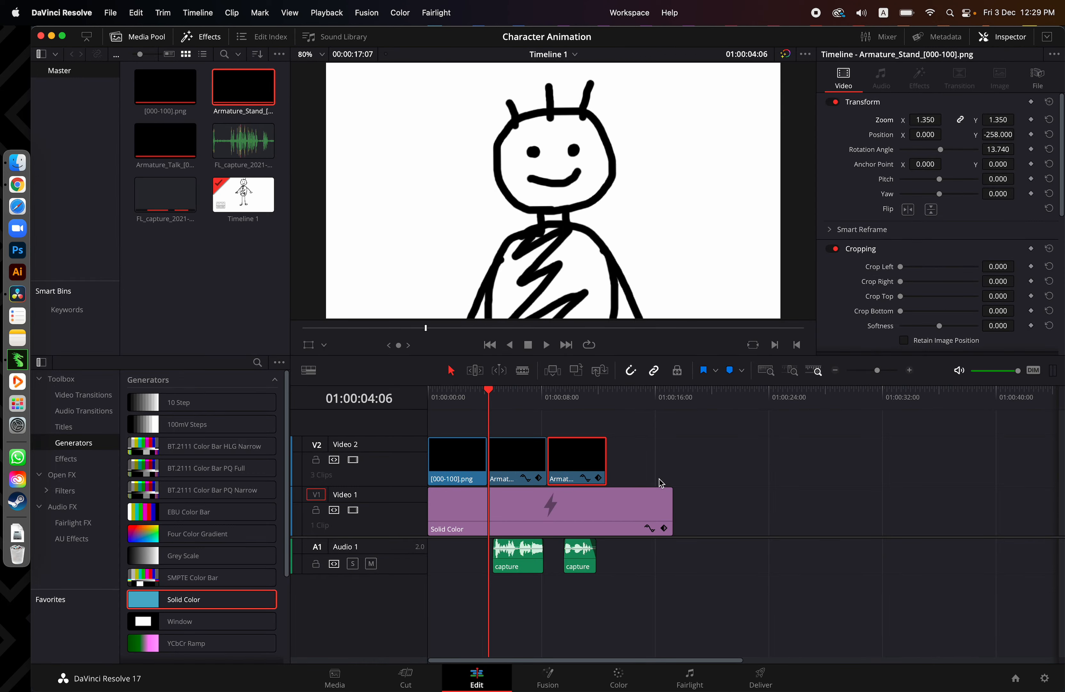
{"action": "left_click", "coordinate": [430, 397]}
{"action": "key", "text": "space"}
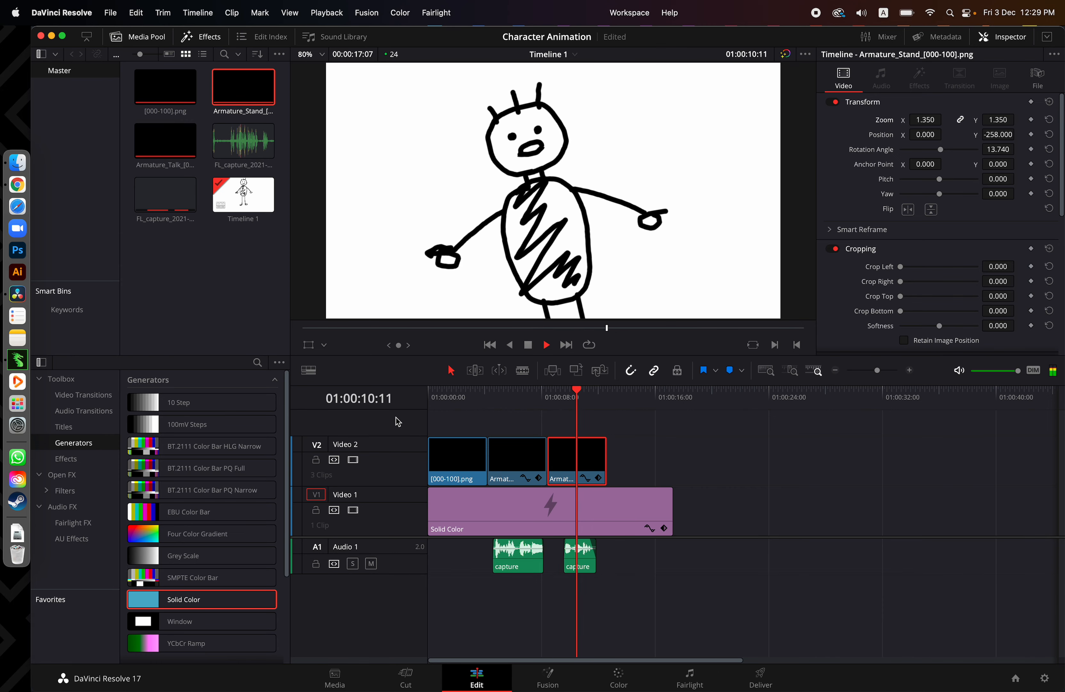
{"action": "key", "text": "space"}
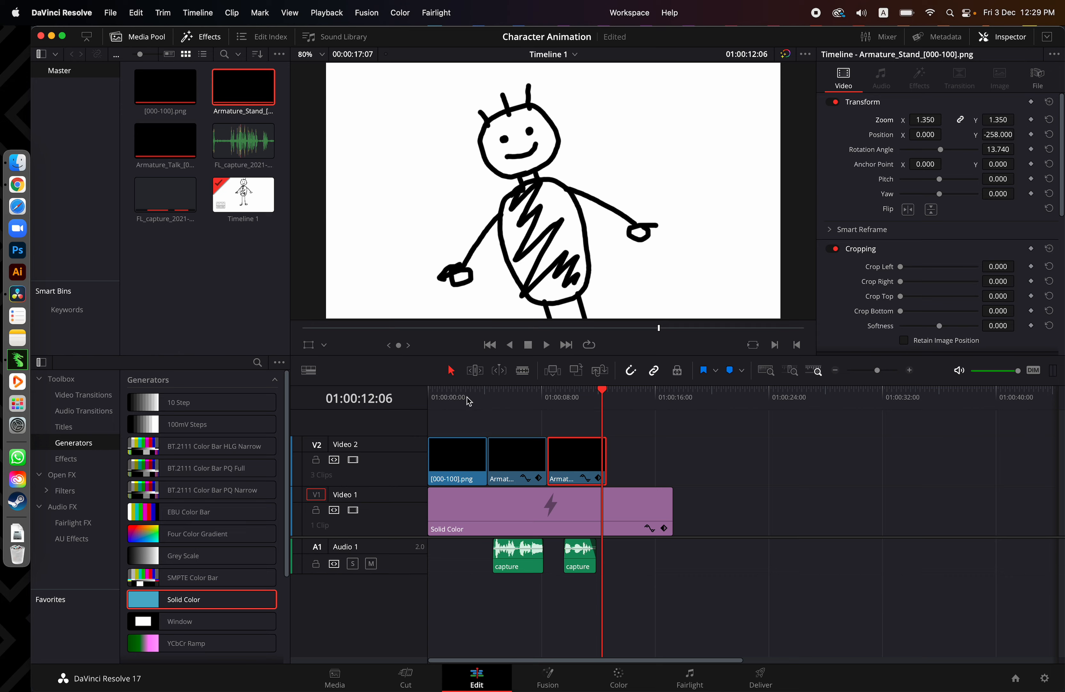
Scrub through the sequence, and append the [000-100].png clip directly after the last clip on Video 2
{"action": "mouse_move", "coordinate": [467, 398]}
{"action": "left_mouse_down"}
{"action": "mouse_move", "coordinate": [415, 399]}
{"action": "mouse_move", "coordinate": [465, 404]}
{"action": "left_mouse_up"}
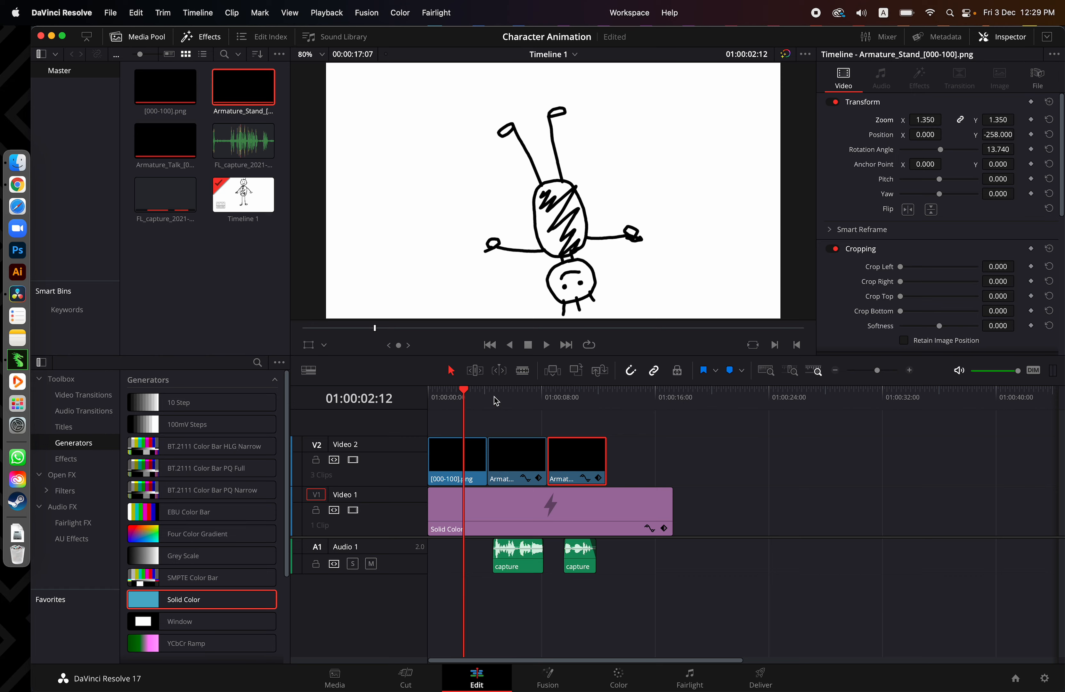
{"action": "left_click_drag", "start_coordinate": [496, 401], "coordinate": [485, 401]}
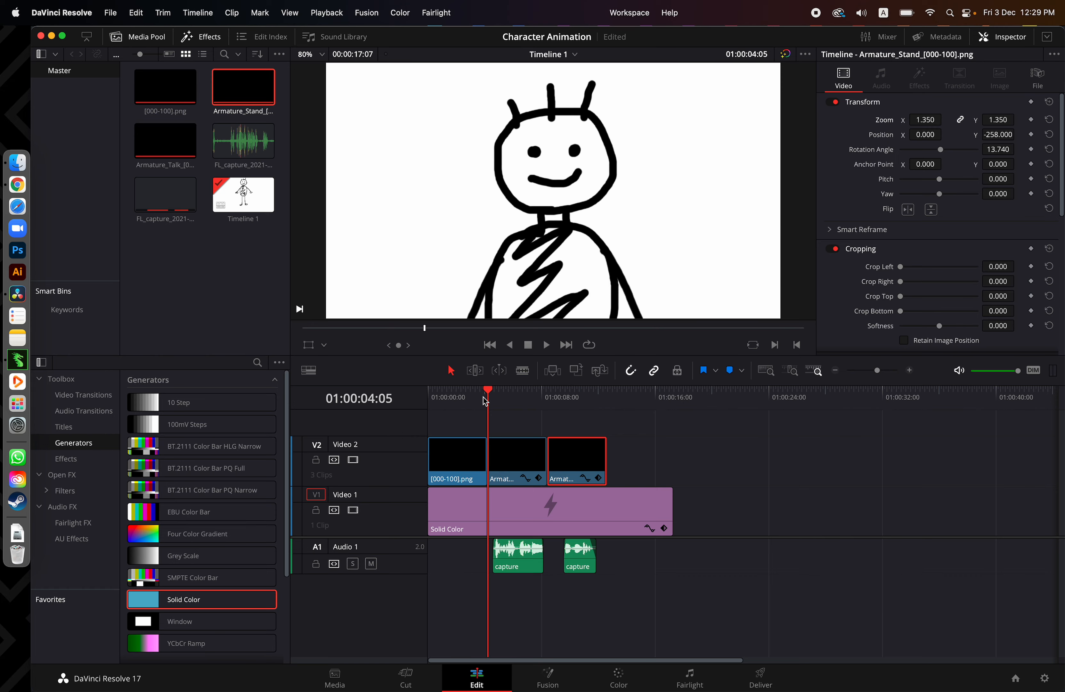
{"action": "left_click", "coordinate": [451, 400]}
{"action": "left_click", "coordinate": [630, 406]}
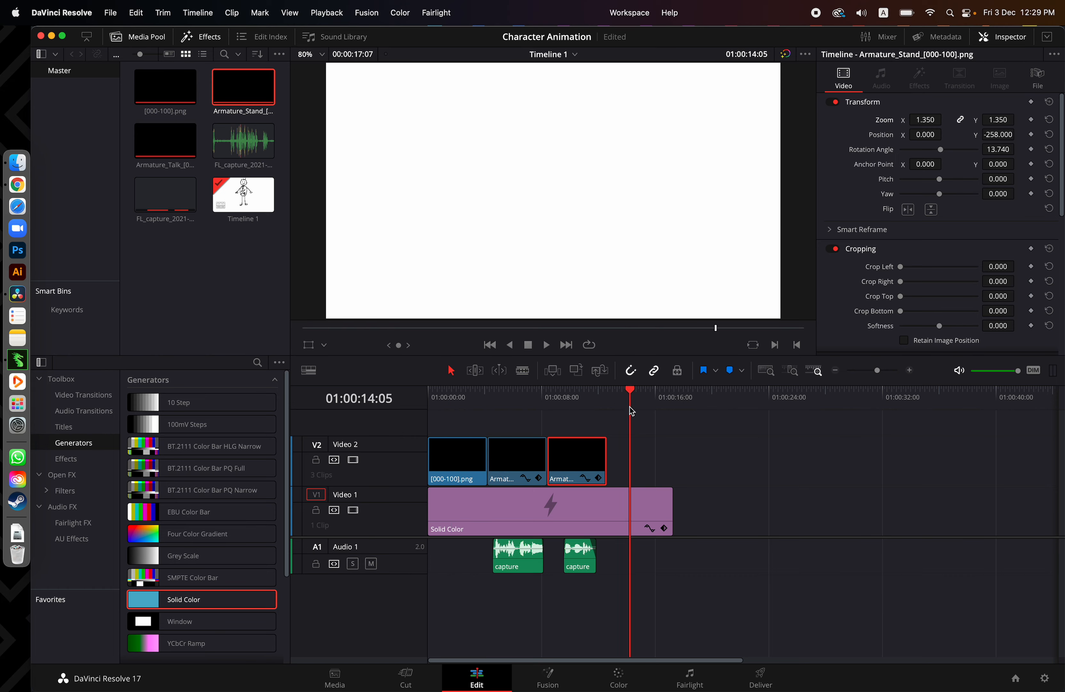
{"action": "left_click_drag", "start_coordinate": [632, 411], "coordinate": [595, 400]}
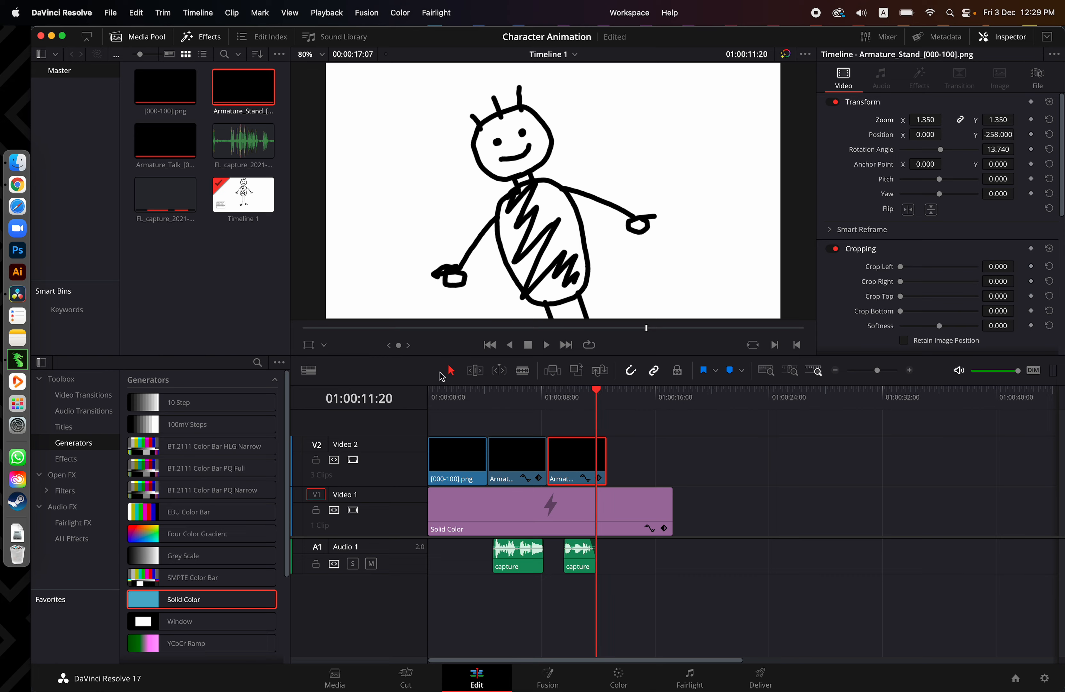
{"action": "left_click_drag", "start_coordinate": [182, 90], "coordinate": [607, 454]}
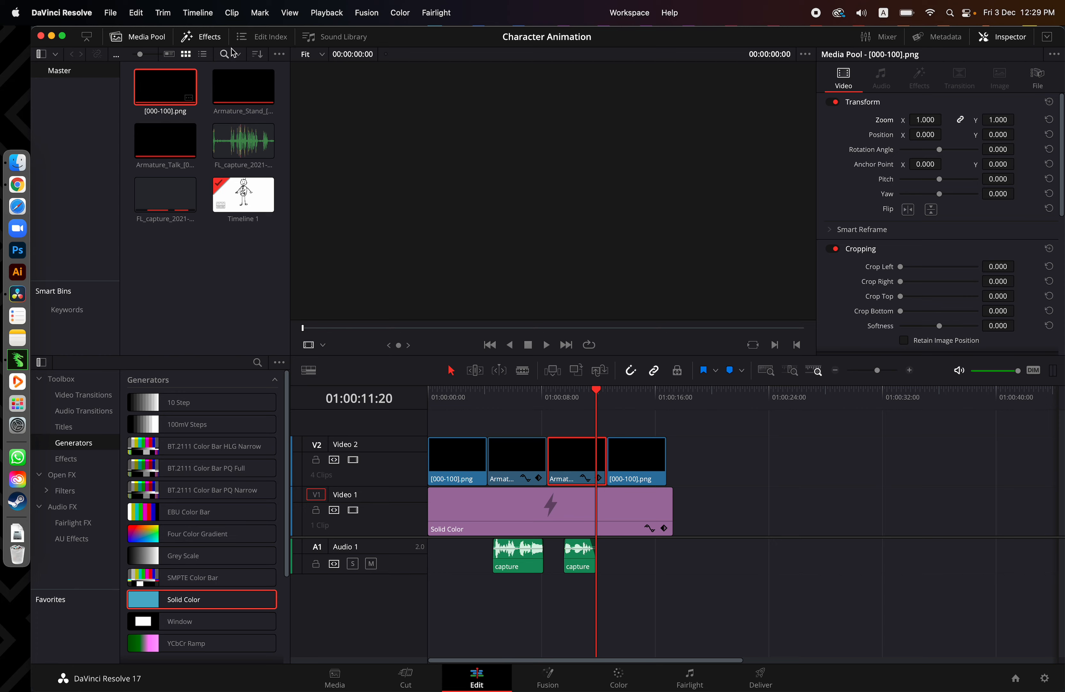
Add a Text title on a new Video 3 track at the start of the timeline, and enlarge the video track area
{"action": "left_click", "coordinate": [201, 36]}
{"action": "left_click", "coordinate": [201, 36]}
{"action": "left_click", "coordinate": [68, 428]}
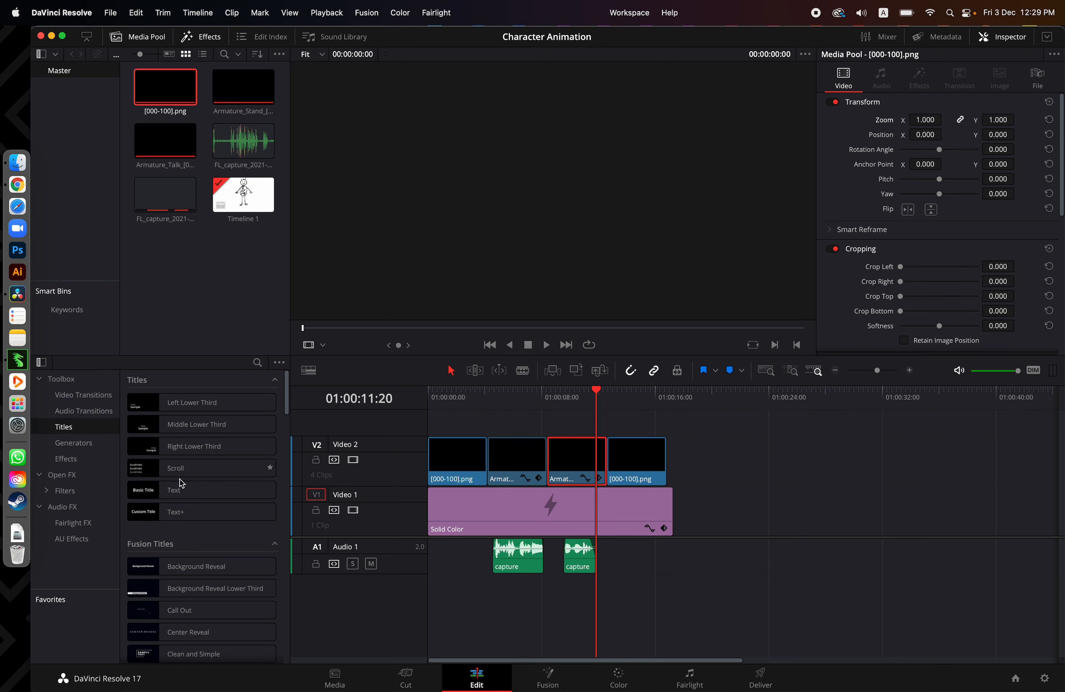
{"action": "left_click_drag", "start_coordinate": [150, 493], "coordinate": [440, 432]}
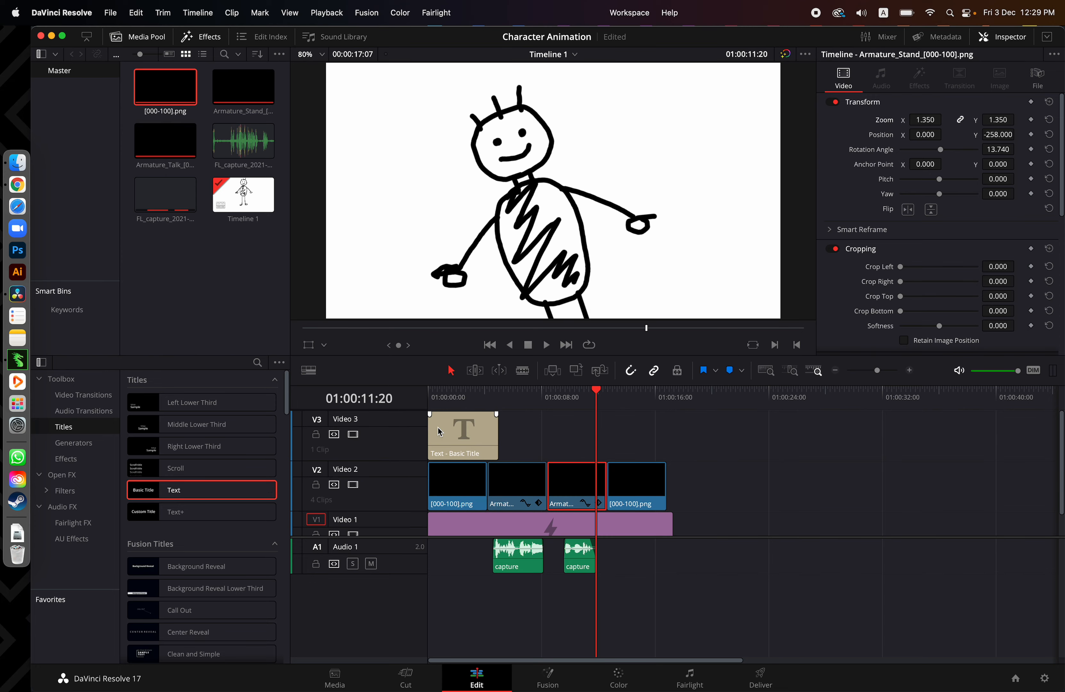
{"action": "left_click_drag", "start_coordinate": [390, 538], "coordinate": [386, 583]}
Move the playhead to about 01:00:02:18 and set the title's text colour to dark purple
{"action": "left_click", "coordinate": [444, 402]}
{"action": "left_click_drag", "start_coordinate": [445, 403], "coordinate": [467, 400]}
{"action": "left_click", "coordinate": [457, 452]}
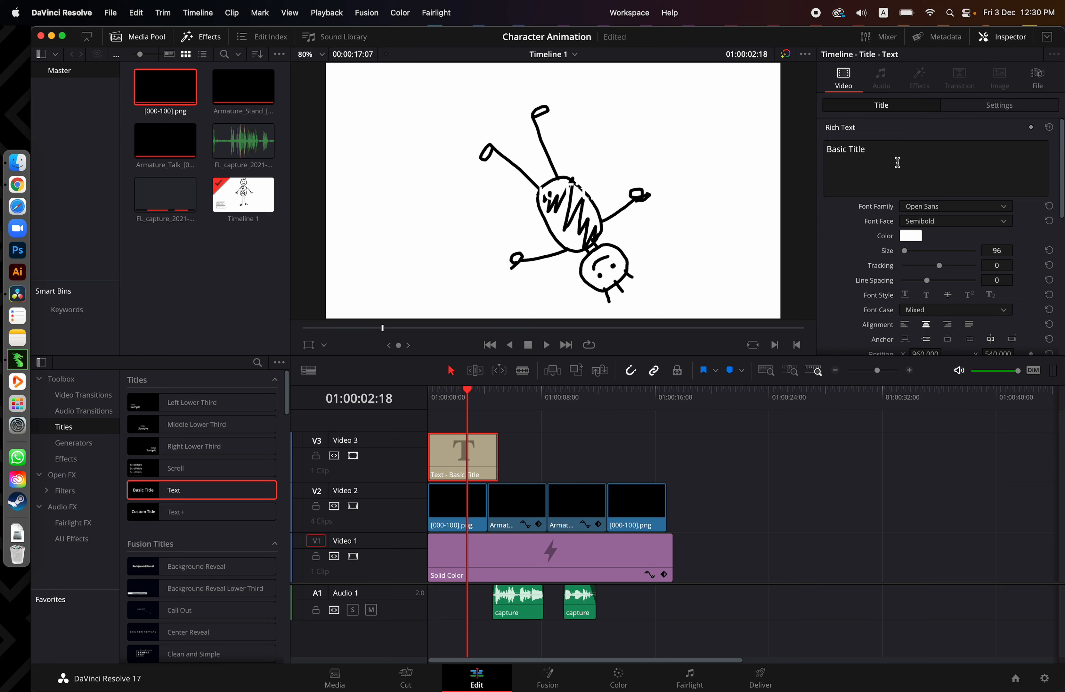
{"action": "left_click", "coordinate": [911, 237]}
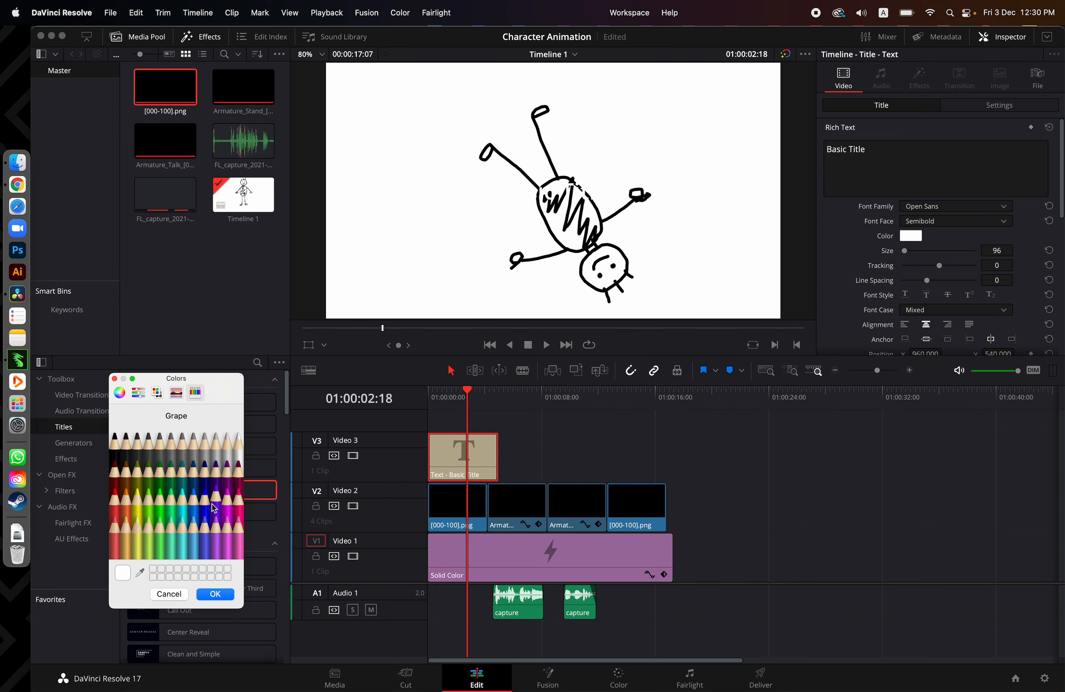
{"action": "left_click", "coordinate": [217, 483]}
{"action": "left_click", "coordinate": [216, 594]}
Replace the title's text with "Tutorial for Davinci Resolve"
{"action": "left_click", "coordinate": [890, 165]}
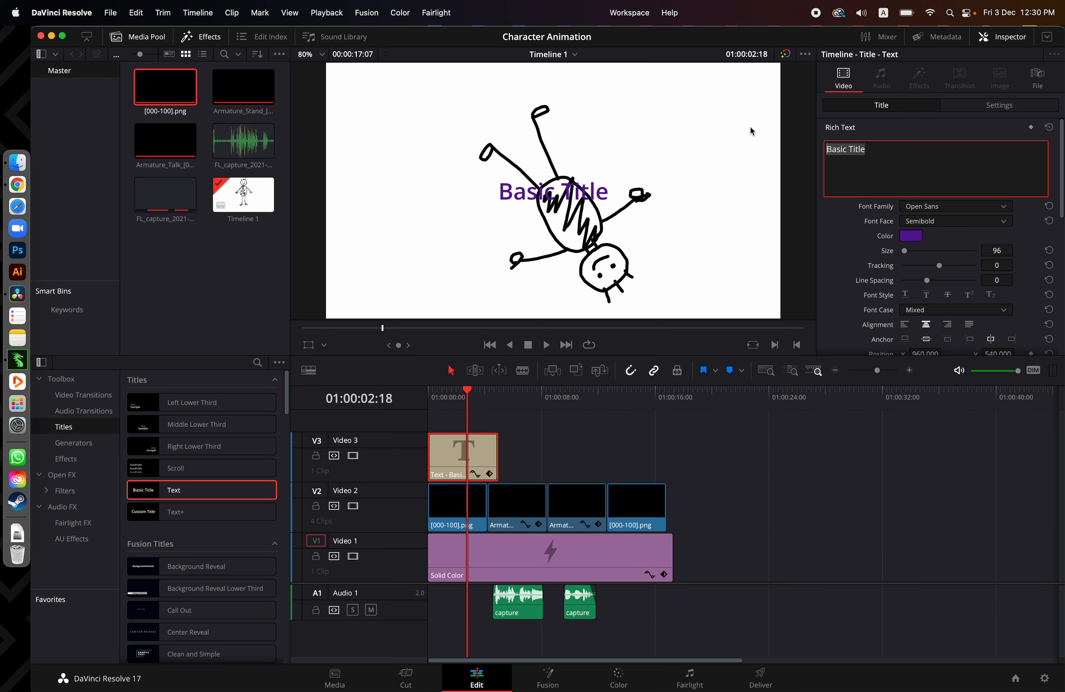
{"action": "type", "text": "Tutorial for "}
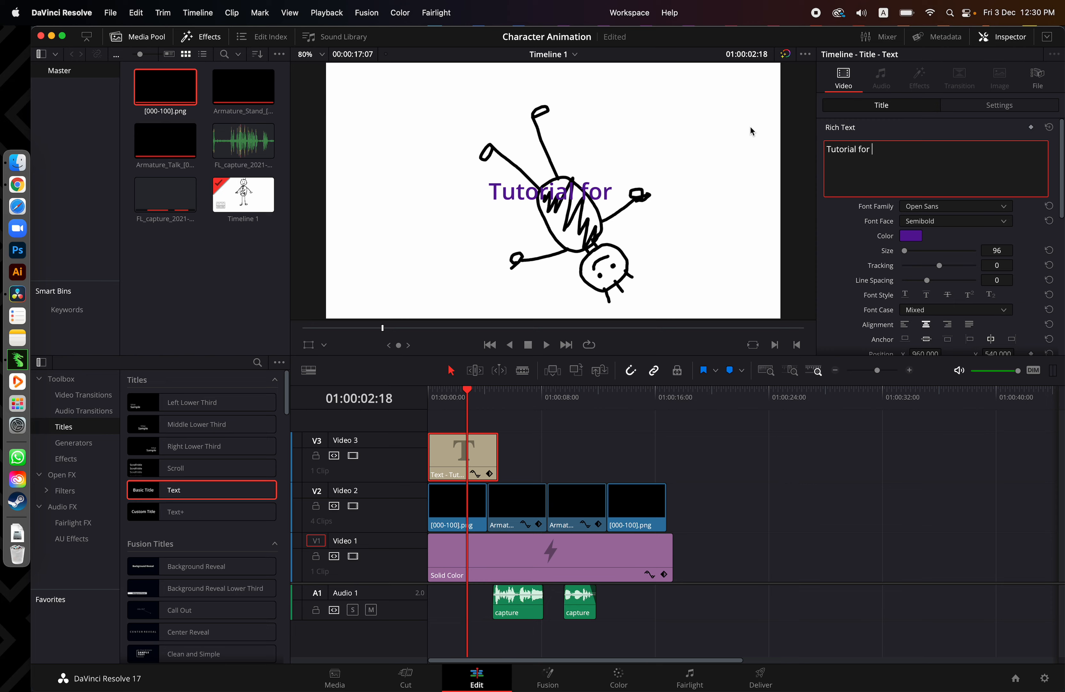
{"action": "type", "text": "Davinci"}
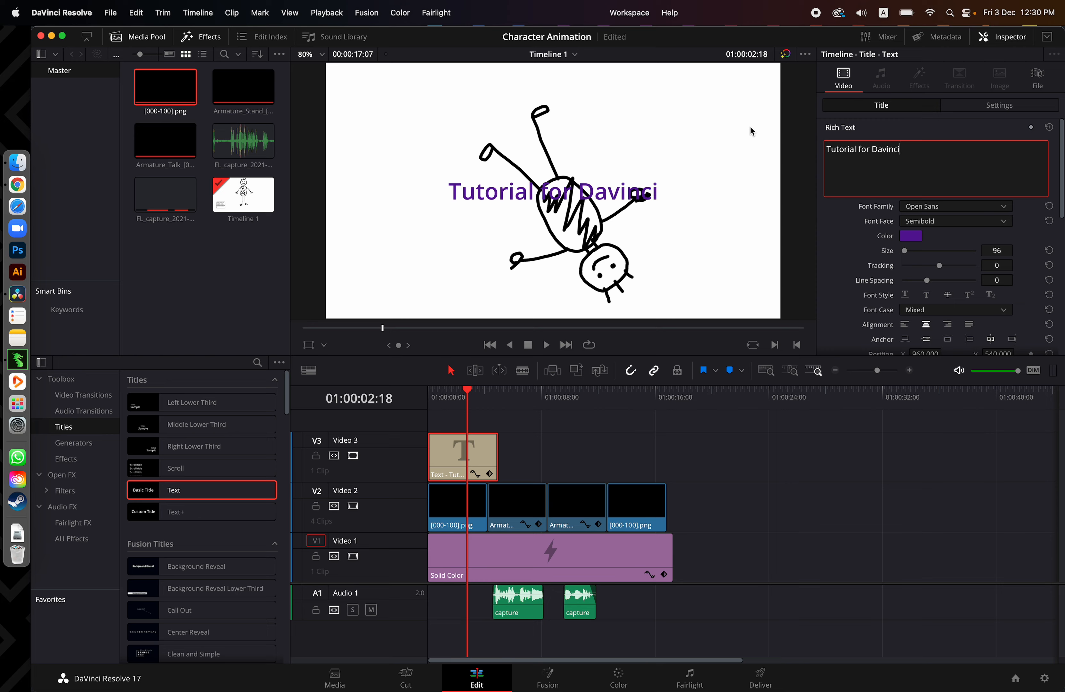
{"action": "type", "text": " Resolve"}
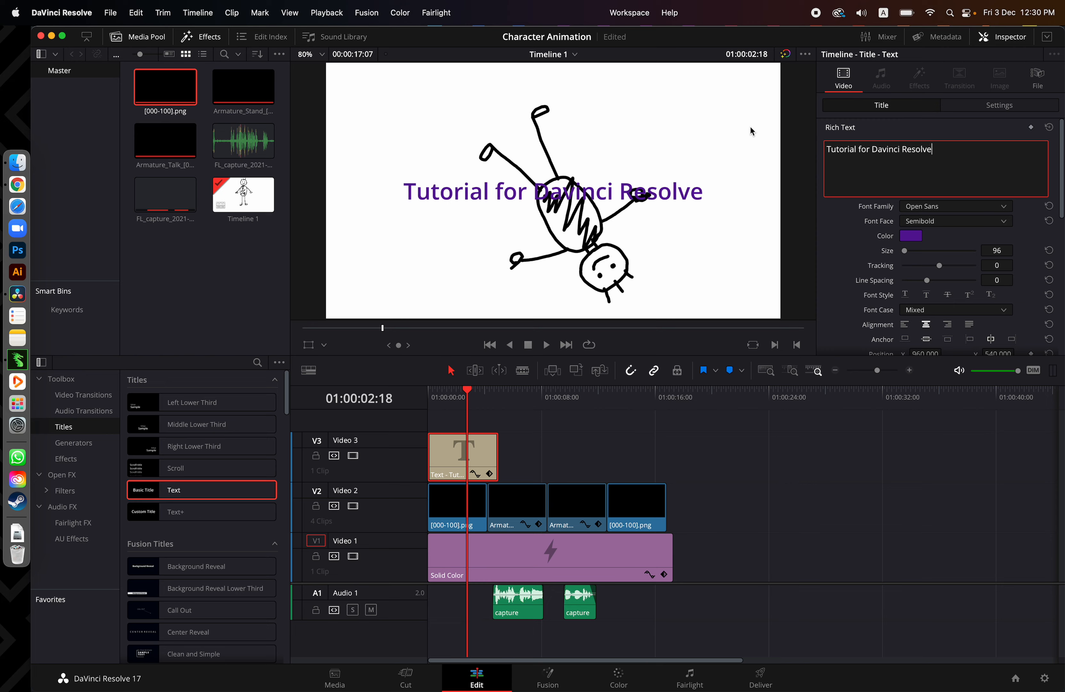
Move the title up over the character by setting its Transform position to X -117 and Y 369
{"action": "left_click", "coordinate": [1002, 109]}
{"action": "left_click", "coordinate": [908, 110]}
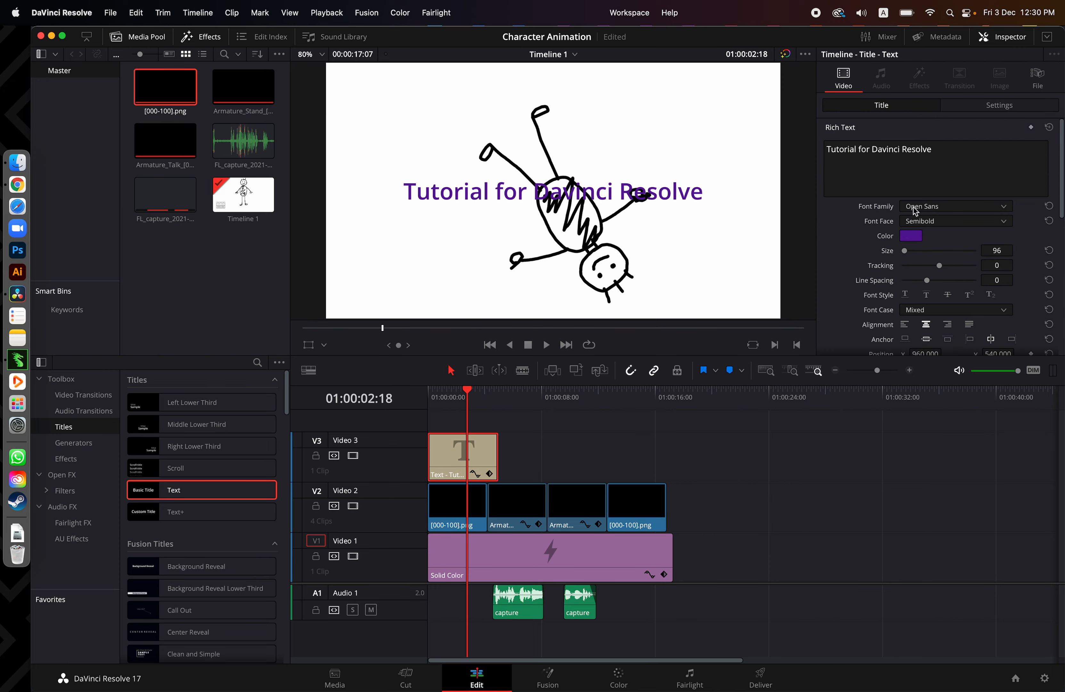
{"action": "scroll", "coordinate": [857, 317], "scroll_direction": "down", "scroll_amount": 5}
{"action": "scroll", "coordinate": [857, 317], "scroll_direction": "up", "scroll_amount": 5}
{"action": "left_click", "coordinate": [998, 107]}
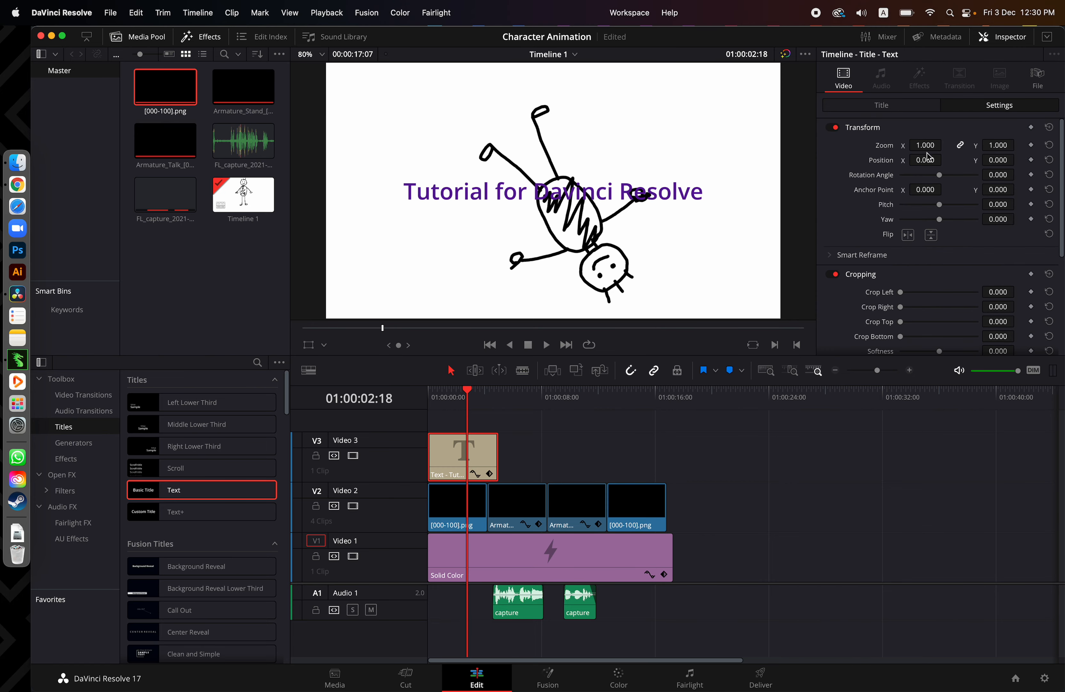
{"action": "left_click_drag", "start_coordinate": [923, 160], "coordinate": [935, 159]}
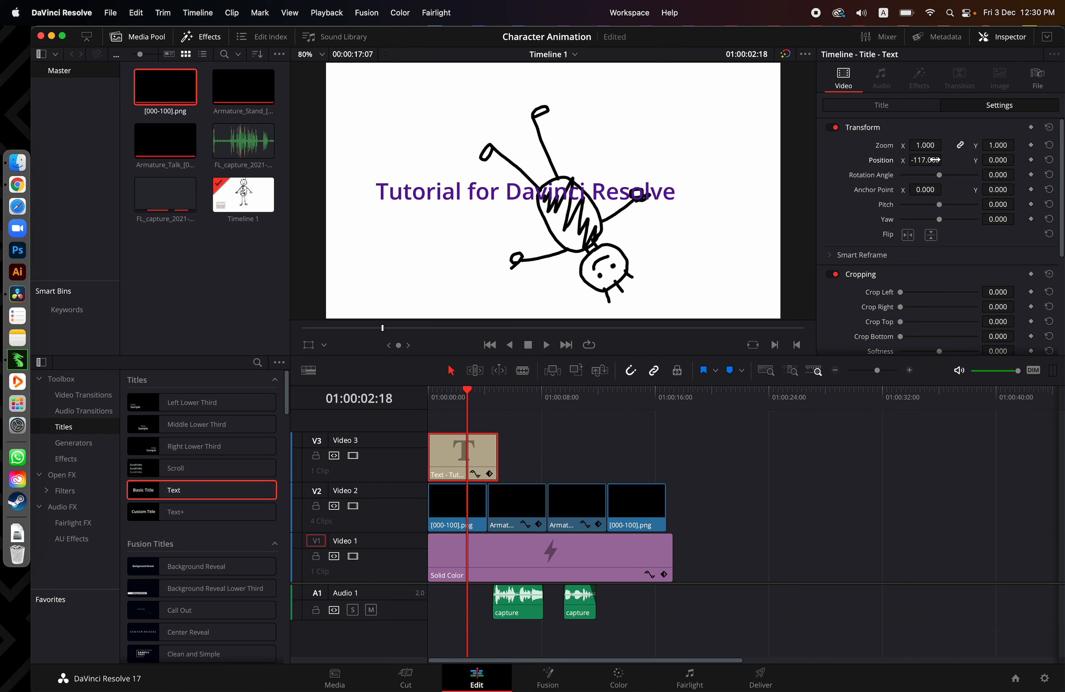
{"action": "left_click_drag", "start_coordinate": [1000, 160], "coordinate": [690, 313]}
{"action": "left_click_drag", "start_coordinate": [996, 146], "coordinate": [1018, 145]}
{"action": "key", "text": "super+z"}
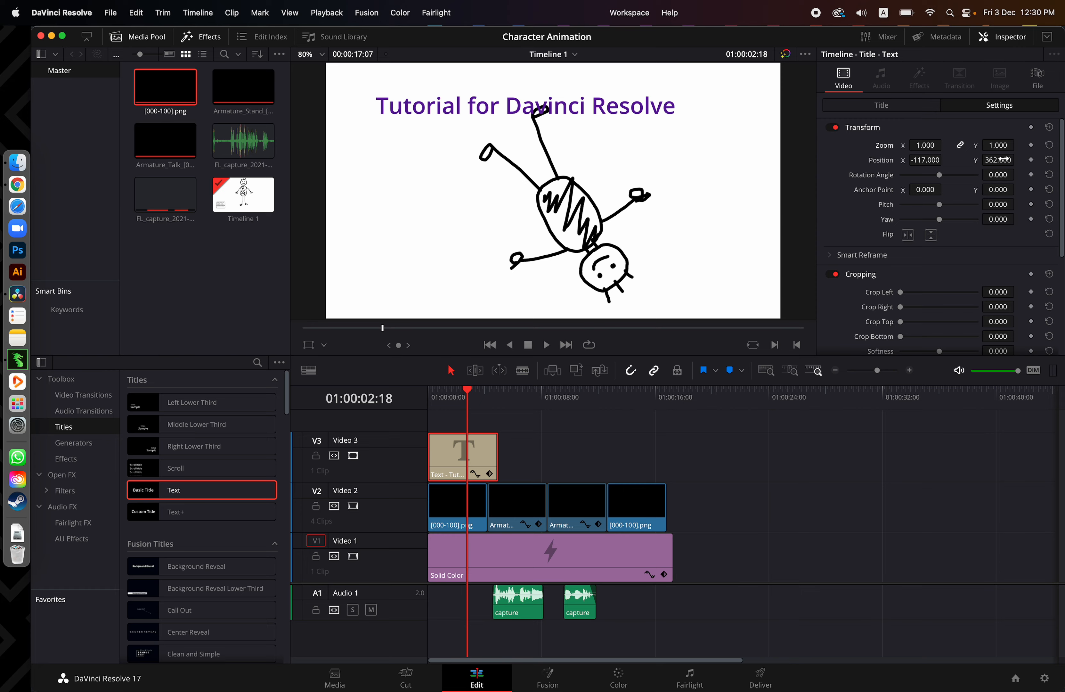
{"action": "mouse_move", "coordinate": [1005, 158]}
{"action": "left_mouse_down"}
{"action": "mouse_move", "coordinate": [1037, 157]}
{"action": "mouse_move", "coordinate": [1011, 158]}
{"action": "left_mouse_up"}
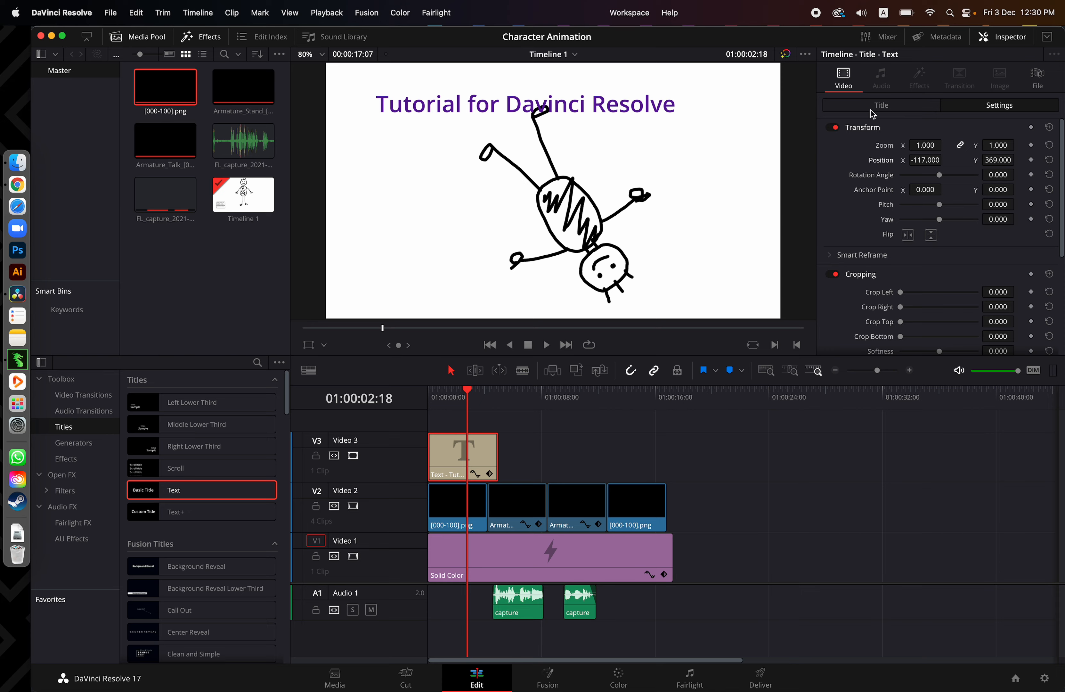
{"action": "left_click", "coordinate": [887, 106]}
{"action": "scroll", "coordinate": [920, 234], "scroll_direction": "down", "scroll_amount": 5}
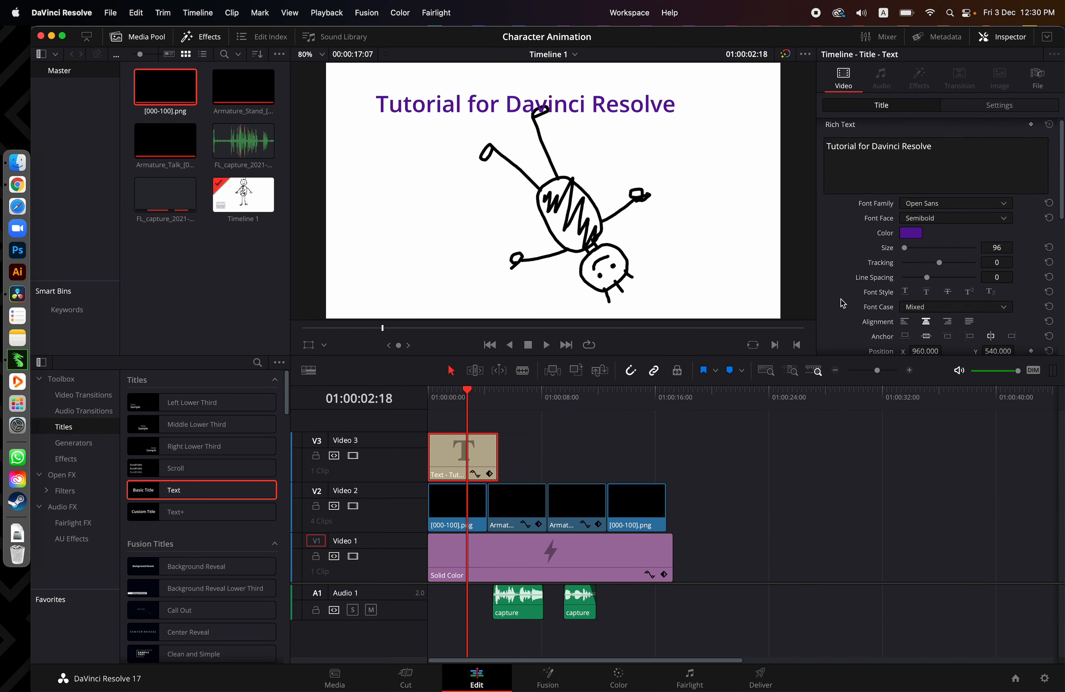
{"action": "scroll", "coordinate": [942, 200], "scroll_direction": "up", "scroll_amount": 5}
{"action": "left_click", "coordinate": [995, 108]}
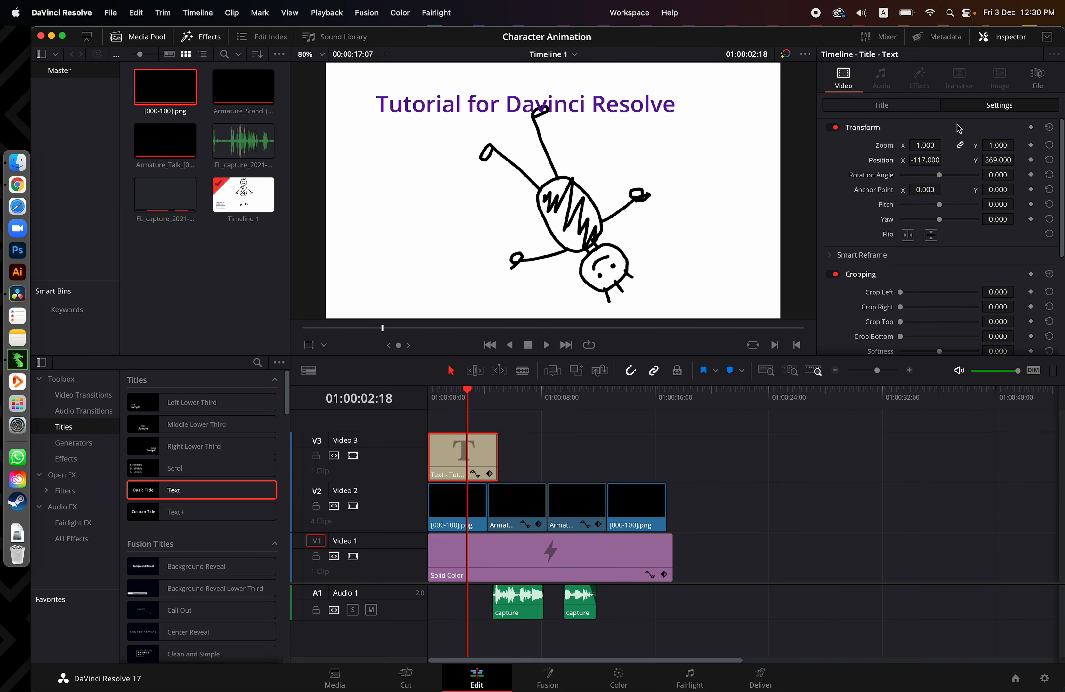
Shorten the title clip to end with the first clip on Video 2, with a fade-in and fade-out, and review the sequence
{"action": "left_click_drag", "start_coordinate": [477, 394], "coordinate": [390, 403]}
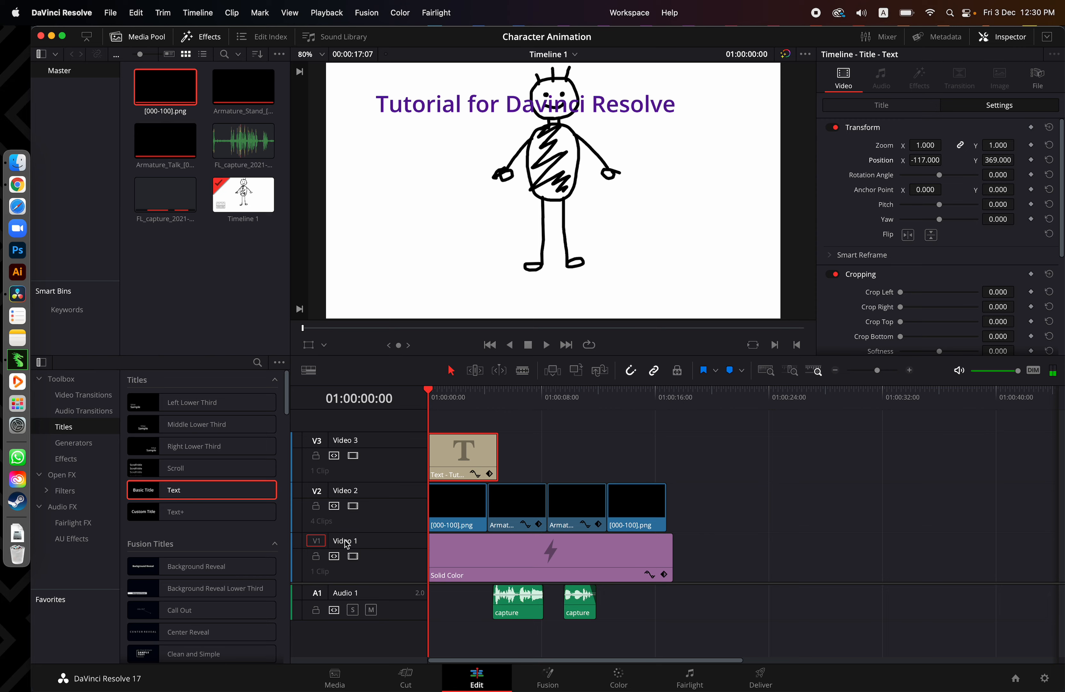
{"action": "left_click_drag", "start_coordinate": [430, 436], "coordinate": [487, 451]}
{"action": "left_click_drag", "start_coordinate": [441, 396], "coordinate": [407, 398]}
{"action": "key", "text": "space"}
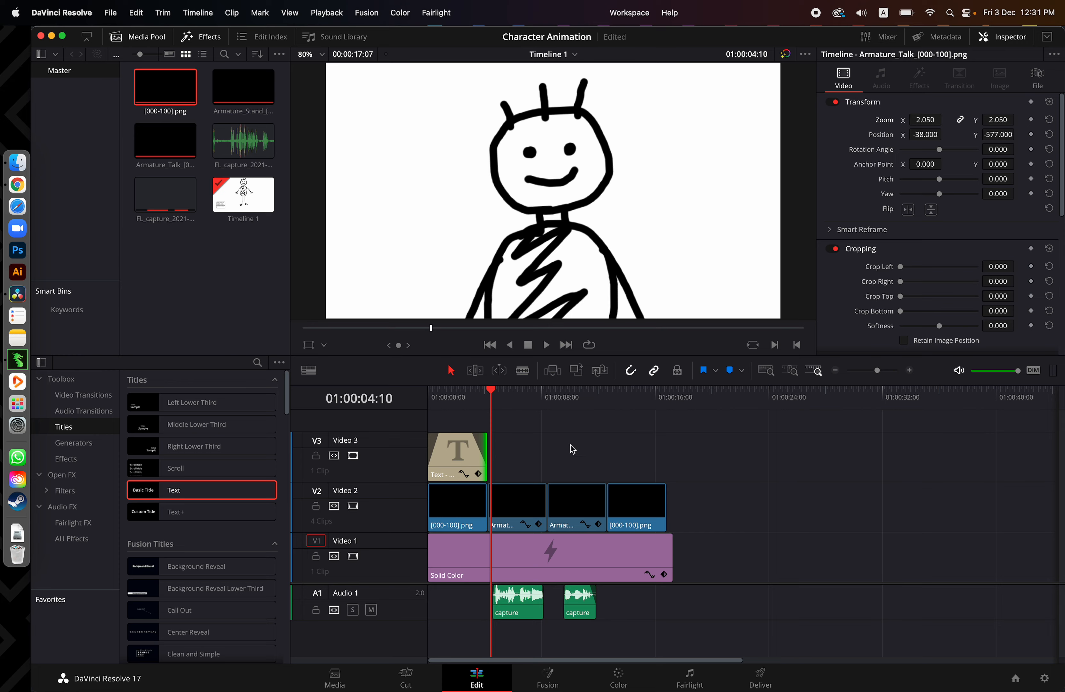
{"action": "left_click", "coordinate": [446, 397]}
{"action": "left_click_drag", "start_coordinate": [447, 402], "coordinate": [619, 469]}
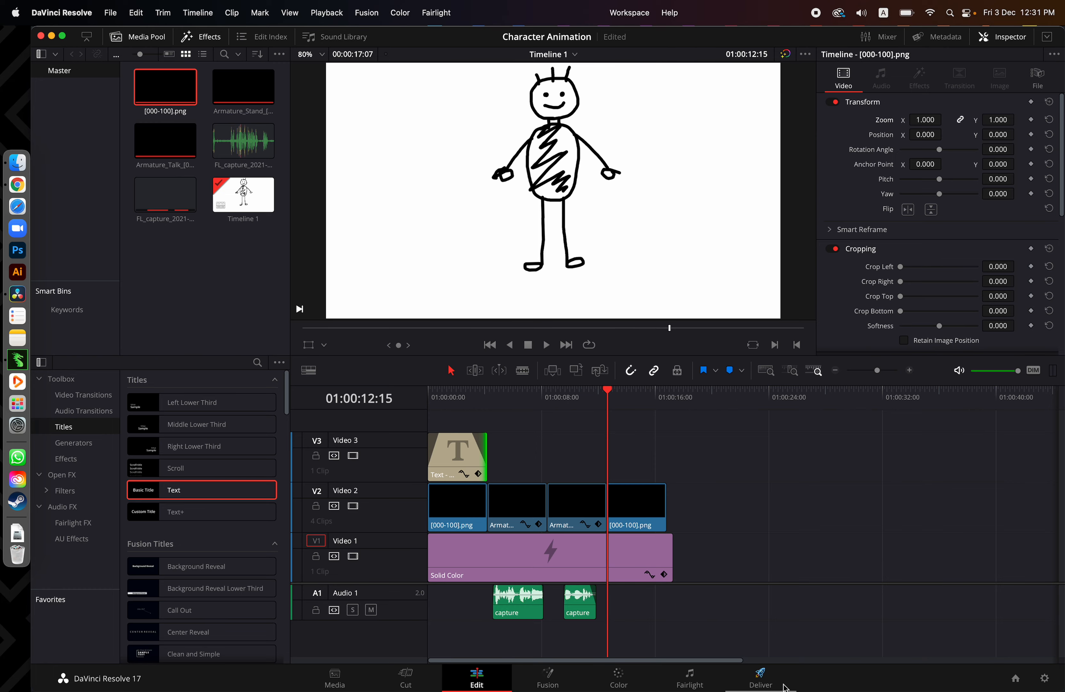
On the Deliver page, set the render location to the Desktop and the filename to tutorial
{"action": "left_click", "coordinate": [762, 679]}
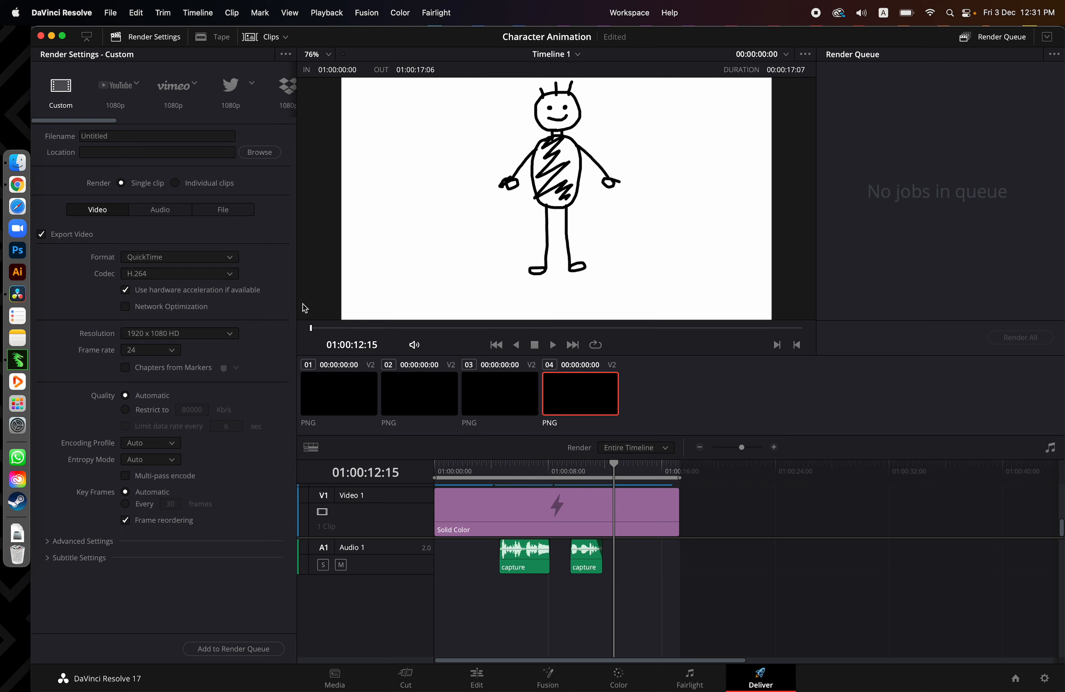
{"action": "left_click", "coordinate": [126, 140]}
{"action": "left_click", "coordinate": [262, 159]}
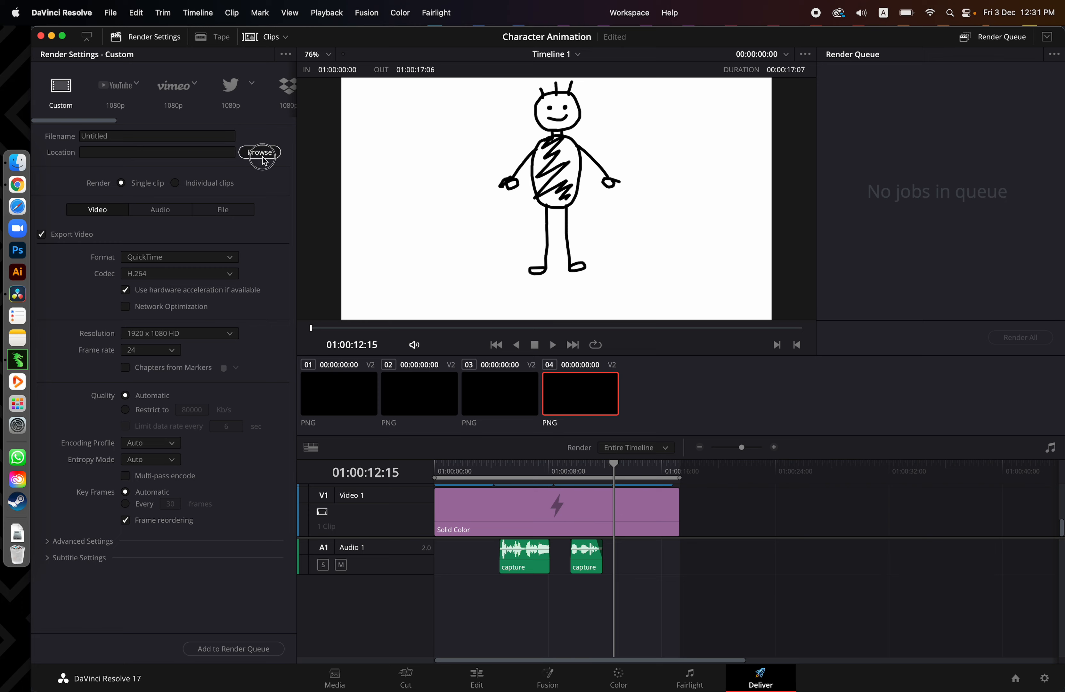
{"action": "left_click", "coordinate": [353, 187]}
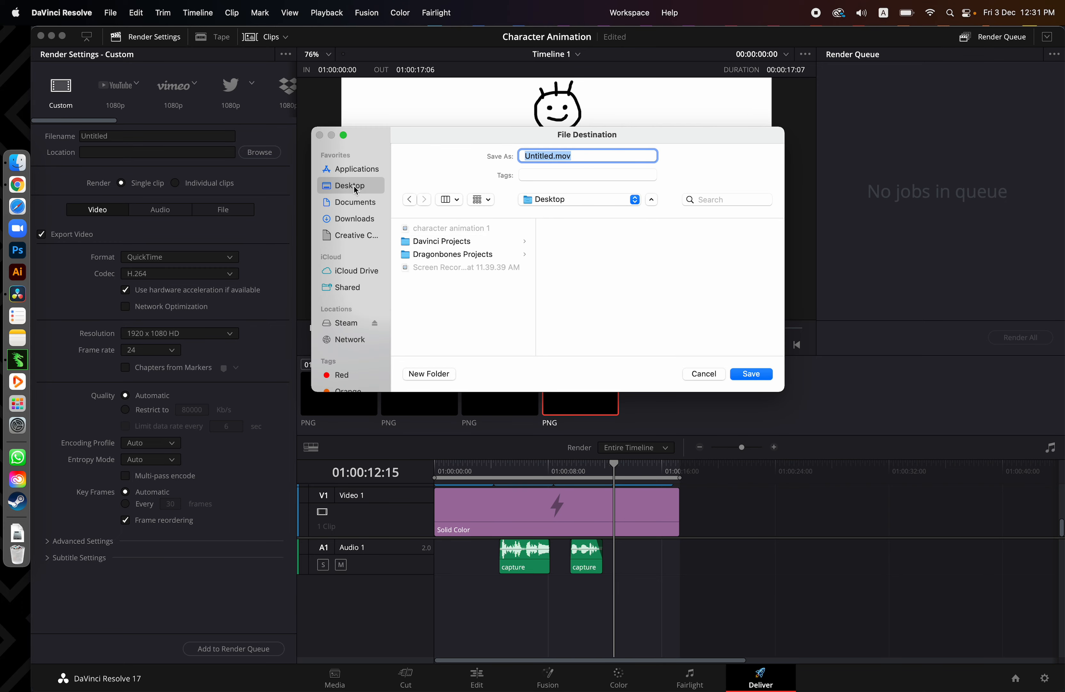
{"action": "left_click", "coordinate": [751, 373]}
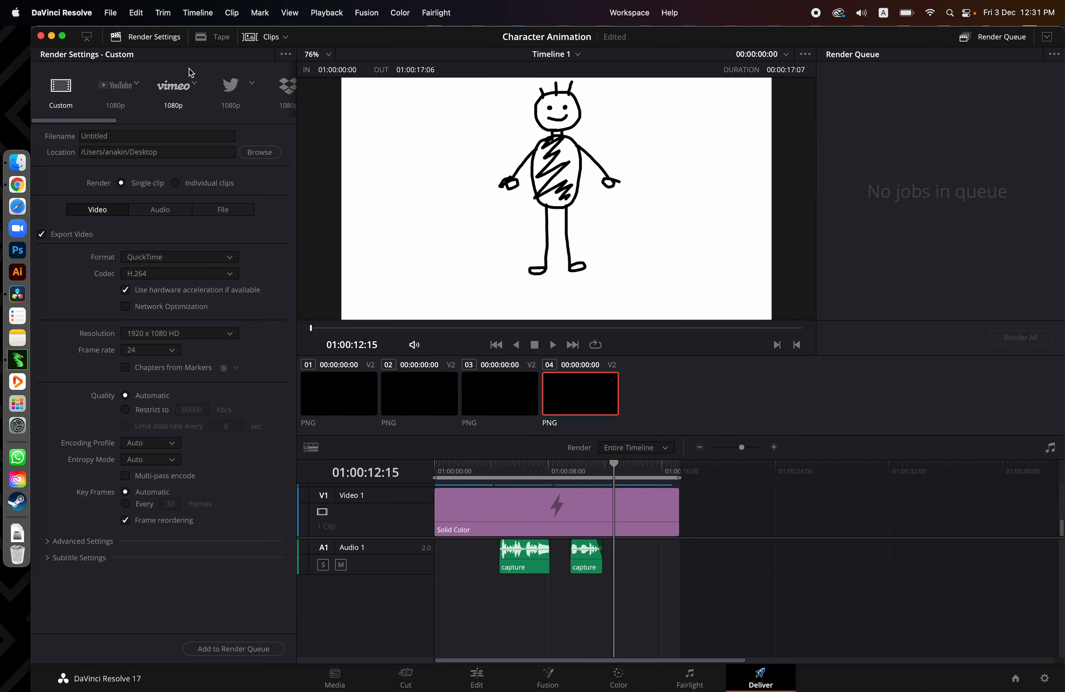
{"action": "left_click", "coordinate": [117, 136]}
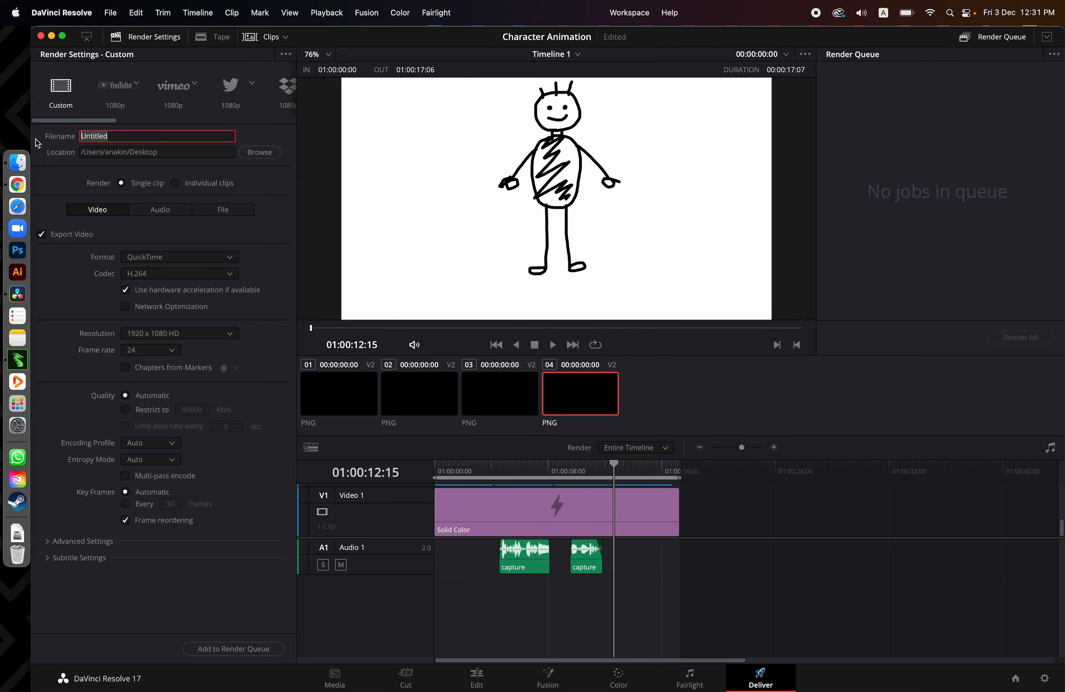
{"action": "type", "text": "tutorial"}
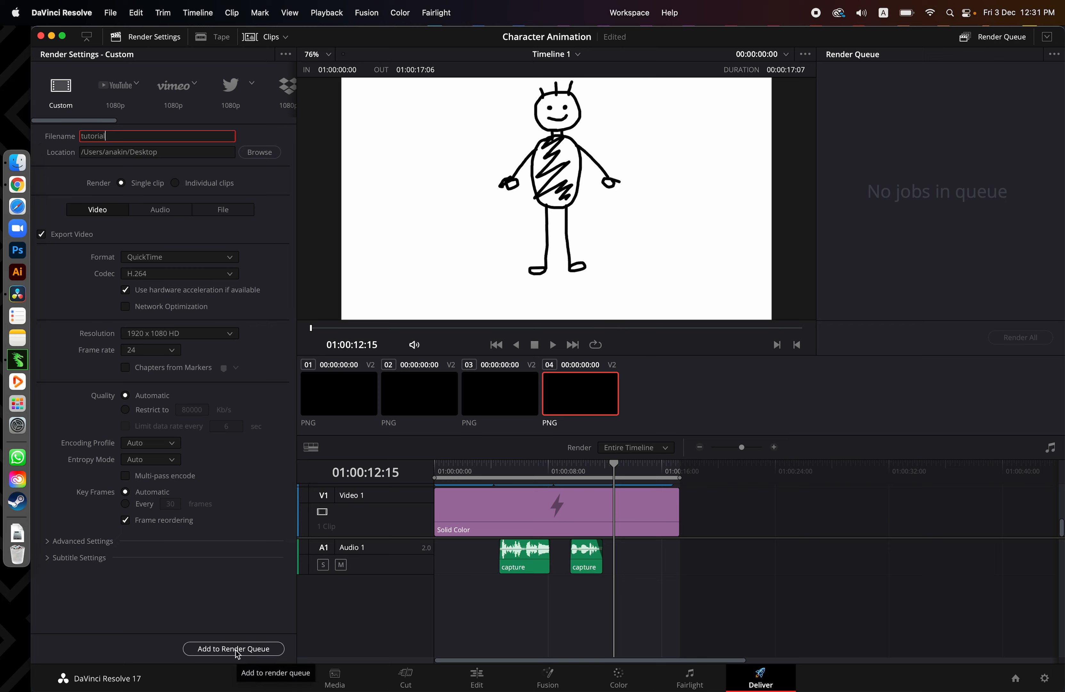
Add the timeline to the render queue and start rendering the job
{"action": "left_click", "coordinate": [903, 90]}
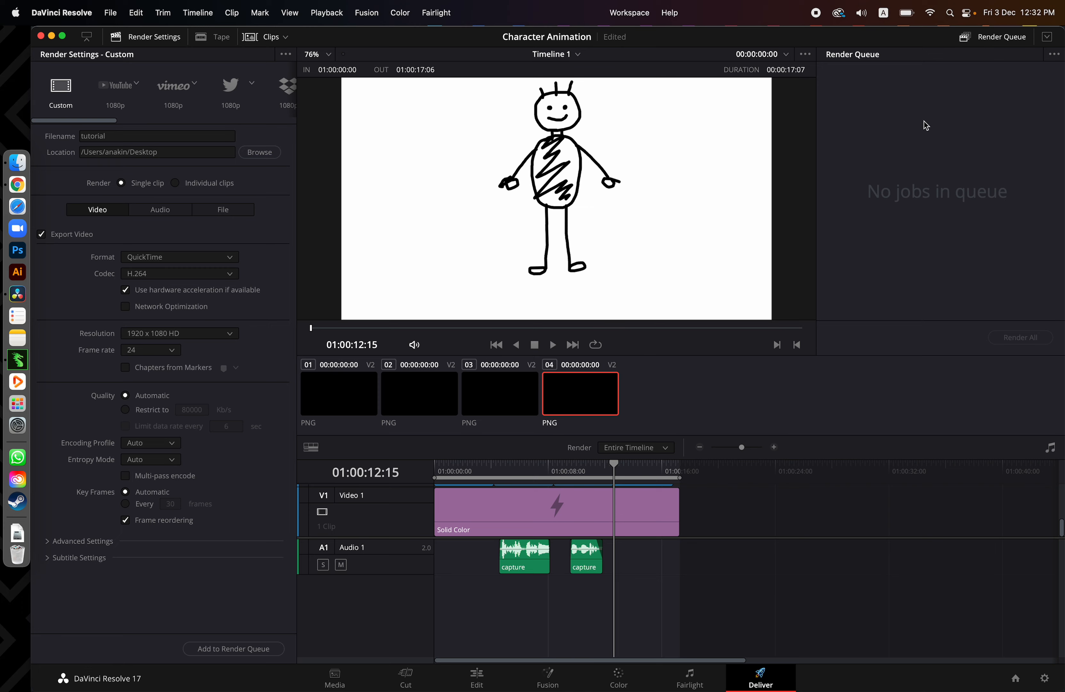
{"action": "left_click", "coordinate": [262, 651]}
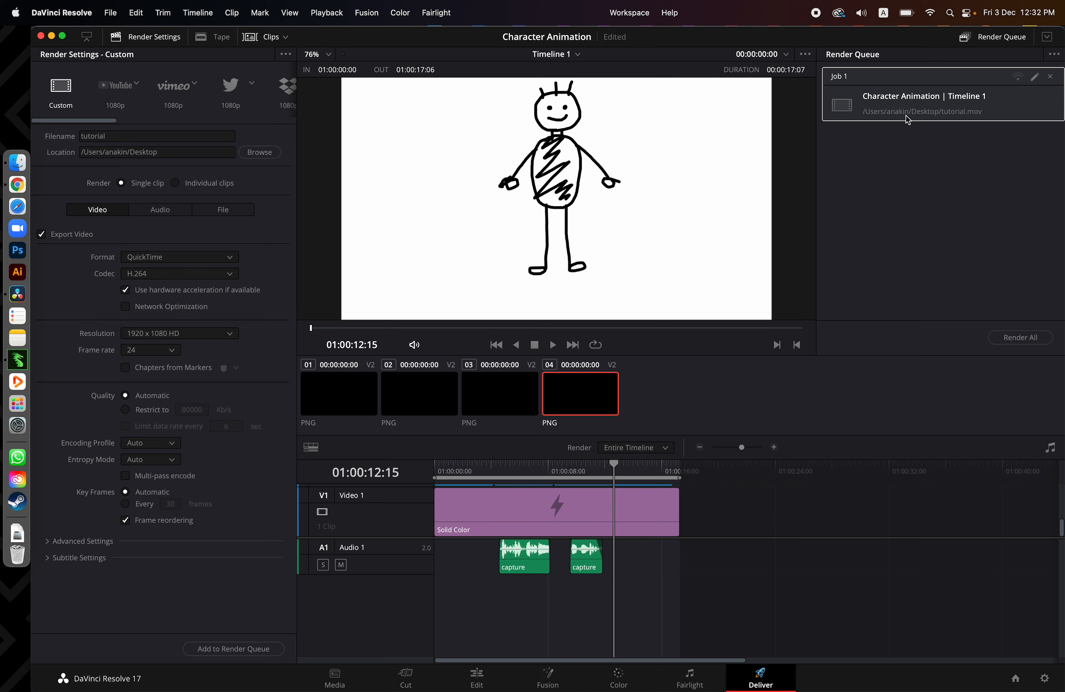
{"action": "left_click", "coordinate": [1020, 338]}
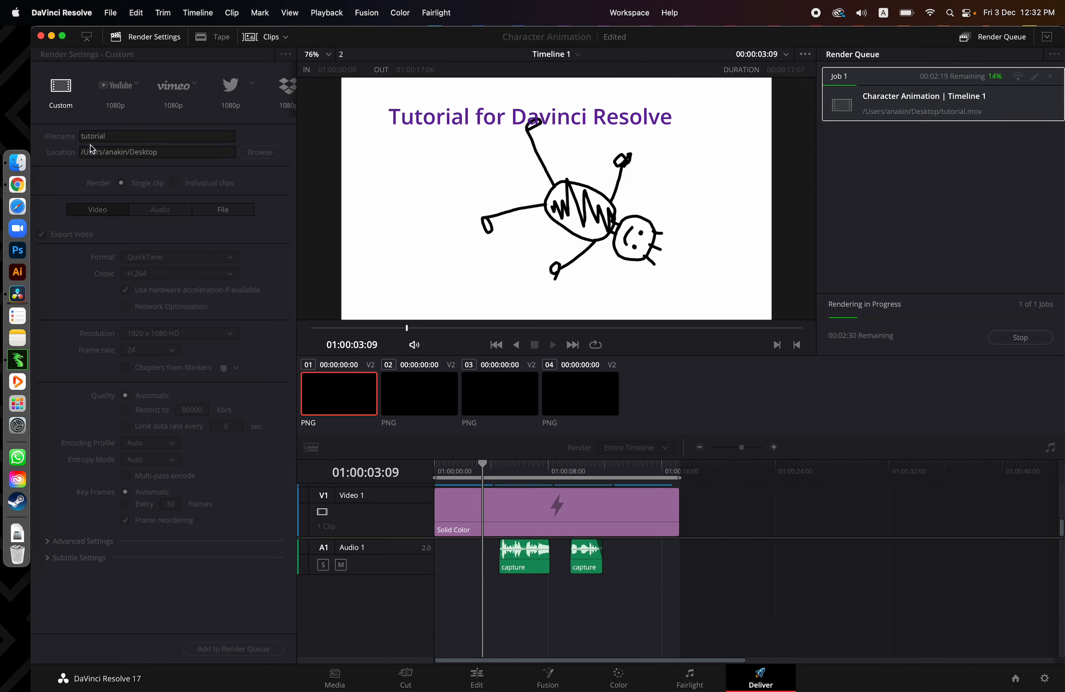
Check the desktop for the tutorial.mov file, and return to the render in DaVinci Resolve
{"action": "key", "text": "F11"}
{"action": "left_click", "coordinate": [1026, 134]}
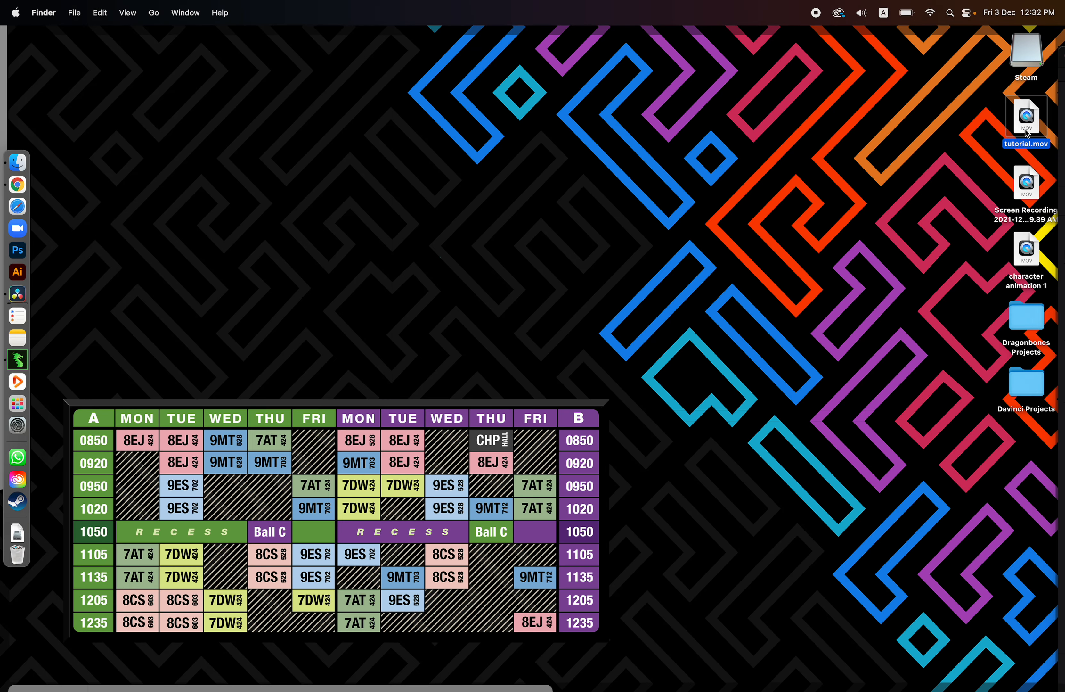
{"action": "key", "text": "F11"}
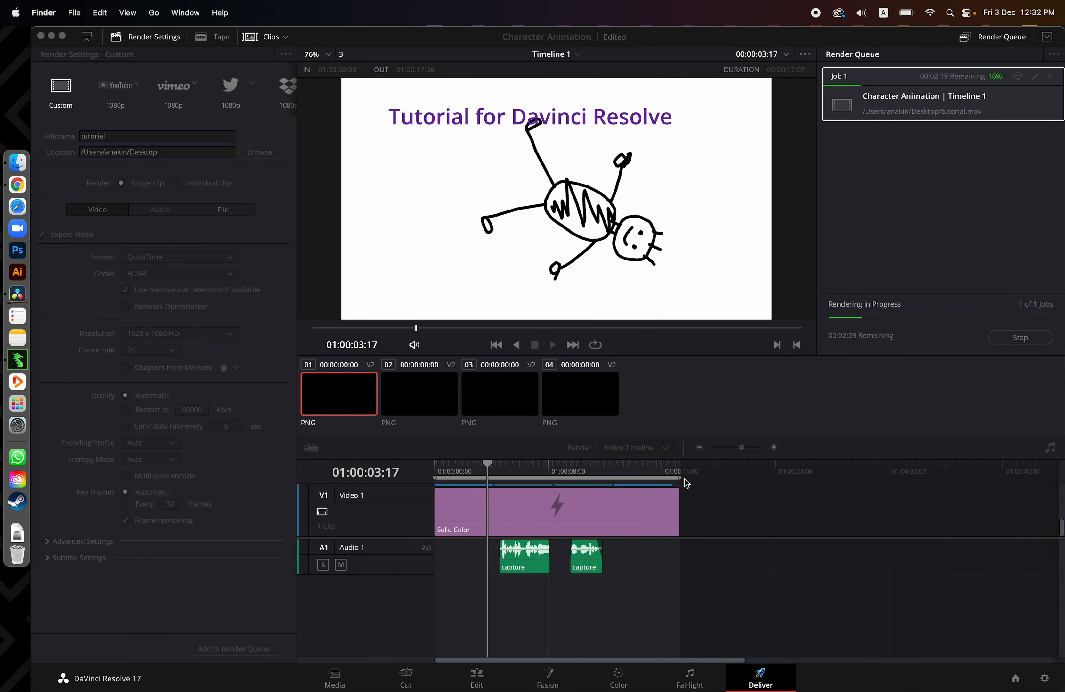